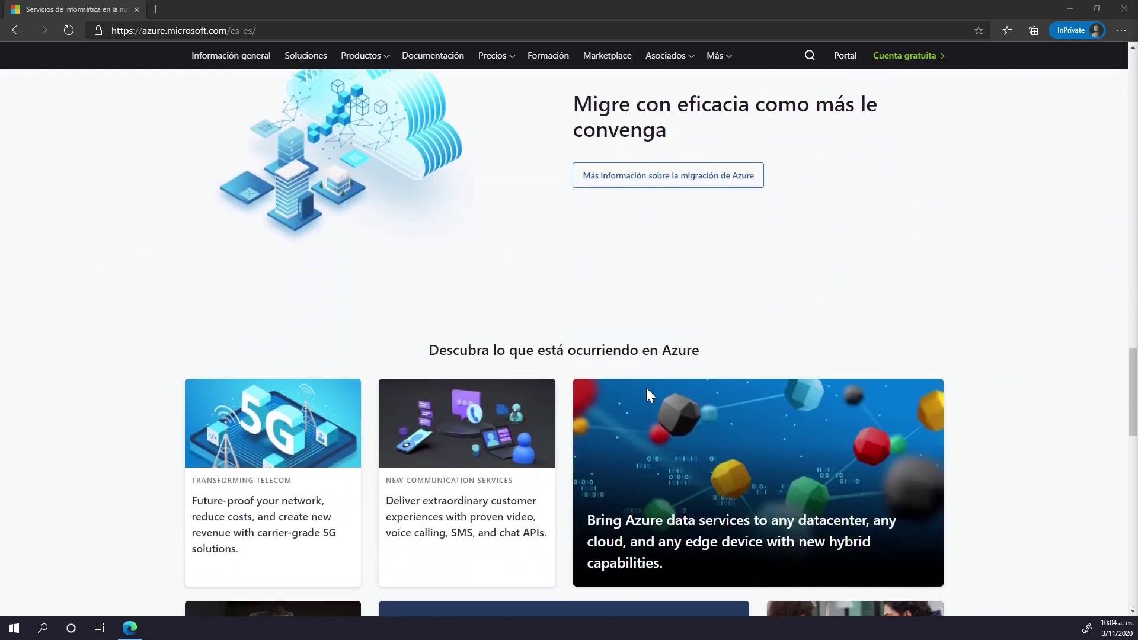
Open the Azure pricing calculator (Calculadora de precios de Azure) from the Azure website's pricing section
{"action": "scroll", "coordinate": [646, 388], "scroll_direction": "up", "scroll_amount": 20}
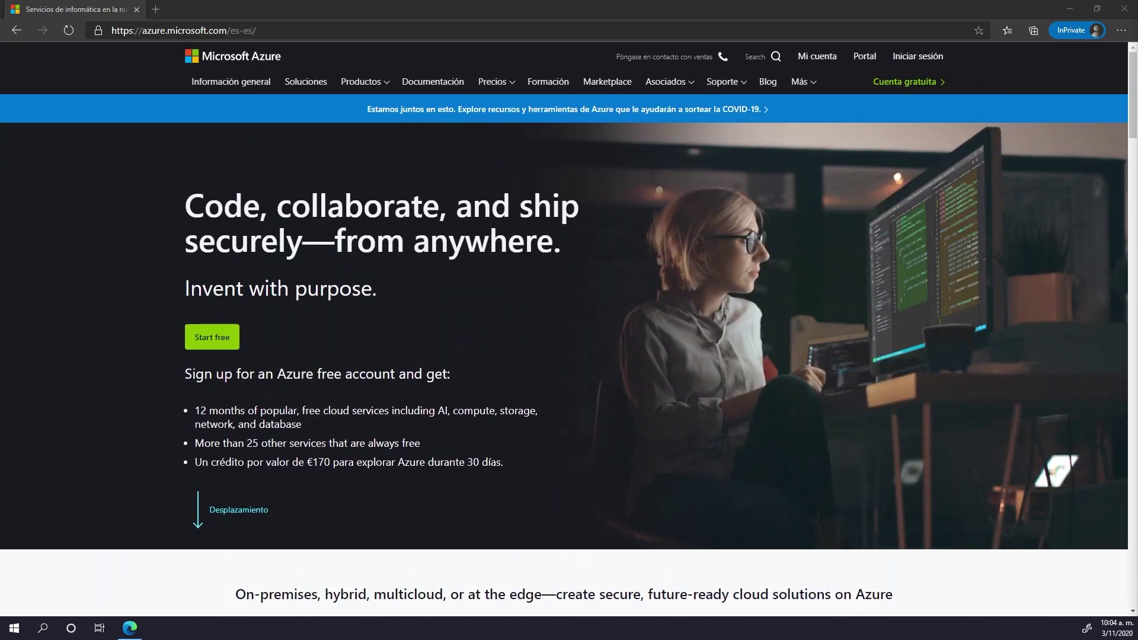
{"action": "left_click", "coordinate": [505, 83]}
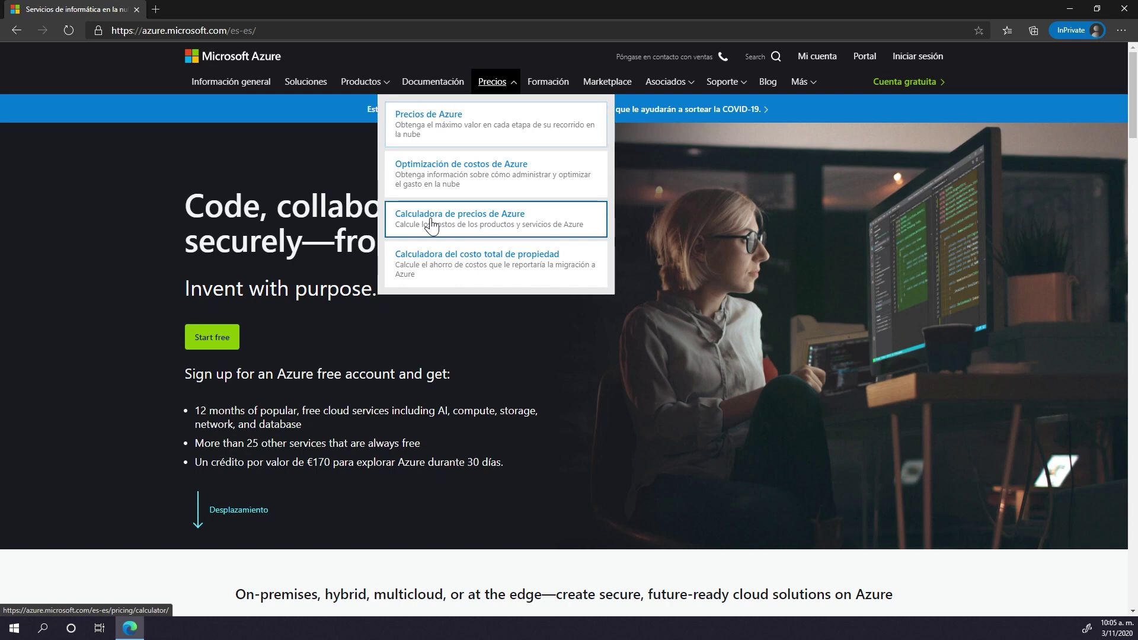
{"action": "left_click", "coordinate": [446, 235]}
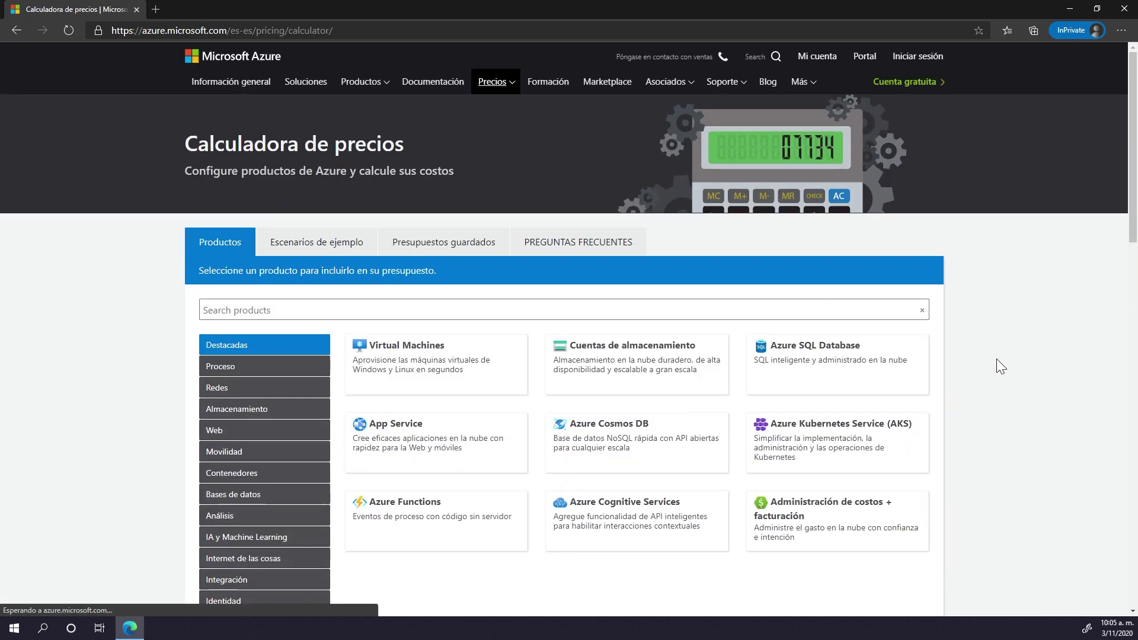
Search the calculator's products for "virtual", add Virtual Machines to the estimate and look over its configuration
{"action": "scroll", "coordinate": [996, 396], "scroll_direction": "down", "scroll_amount": 2}
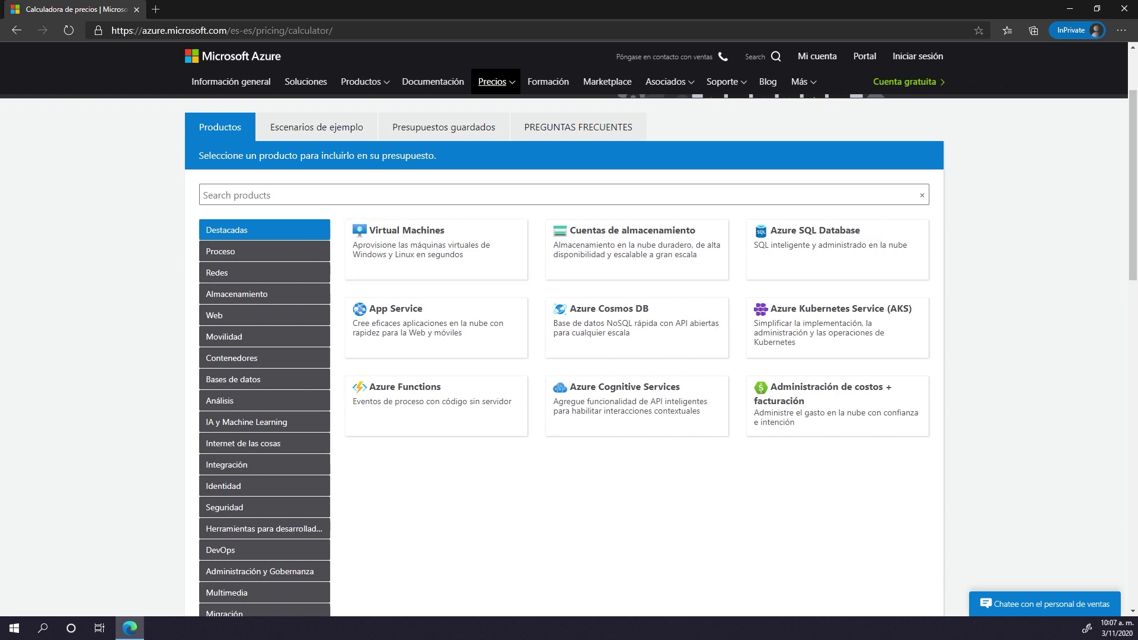
{"action": "left_click", "coordinate": [296, 194]}
{"action": "type", "text": "virtual"}
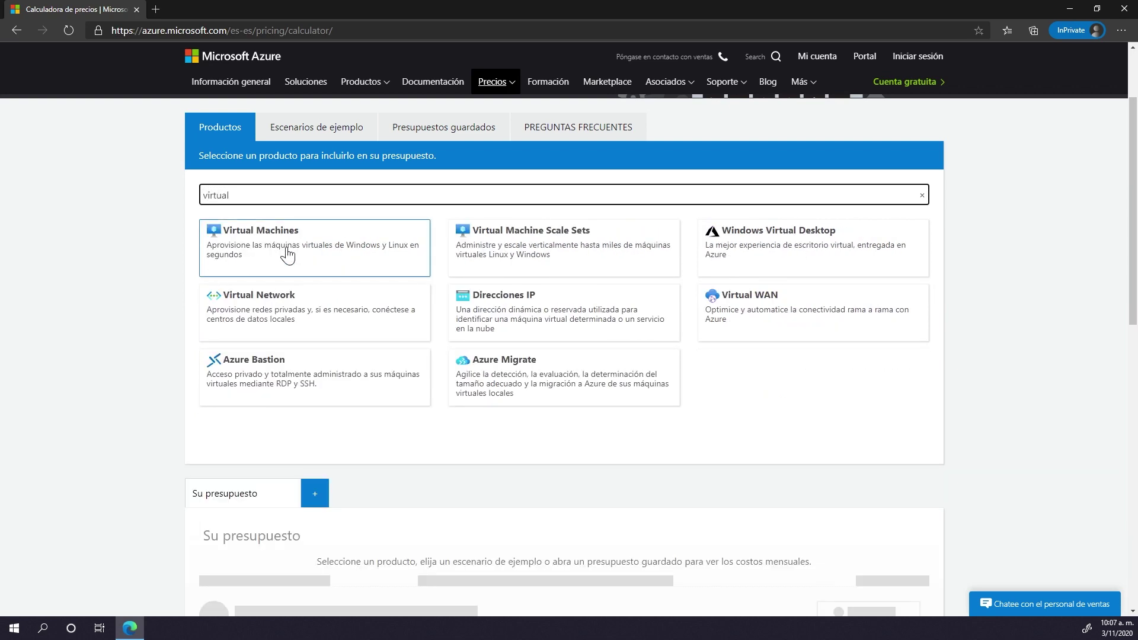
{"action": "left_click", "coordinate": [287, 255]}
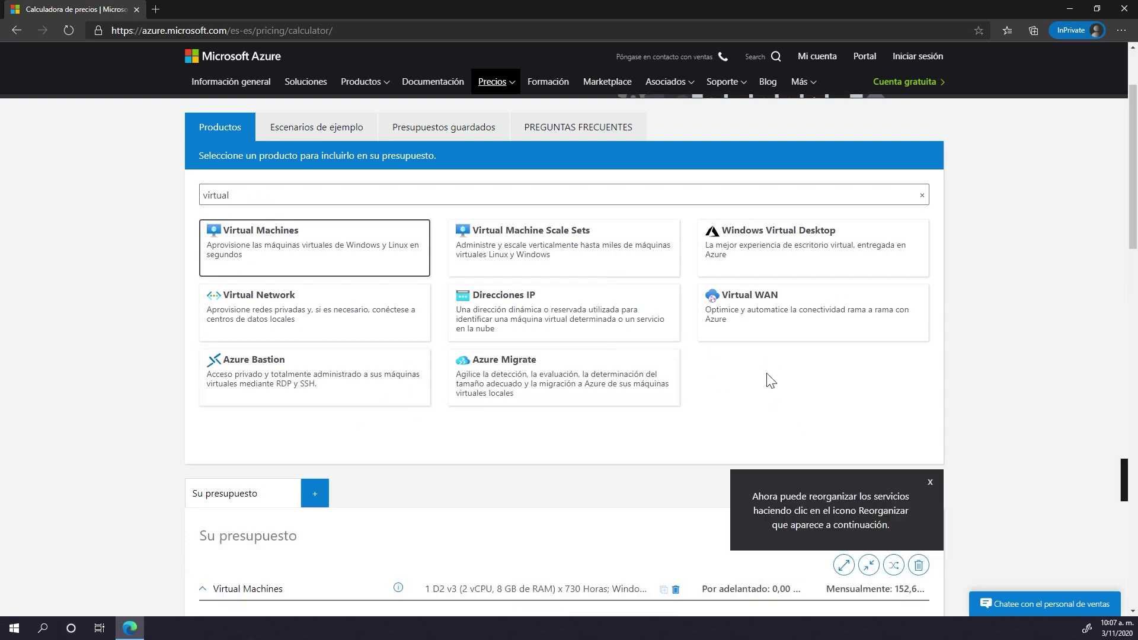
{"action": "scroll", "coordinate": [916, 379], "scroll_direction": "down", "scroll_amount": 2}
{"action": "scroll", "coordinate": [913, 373], "scroll_direction": "down", "scroll_amount": 10}
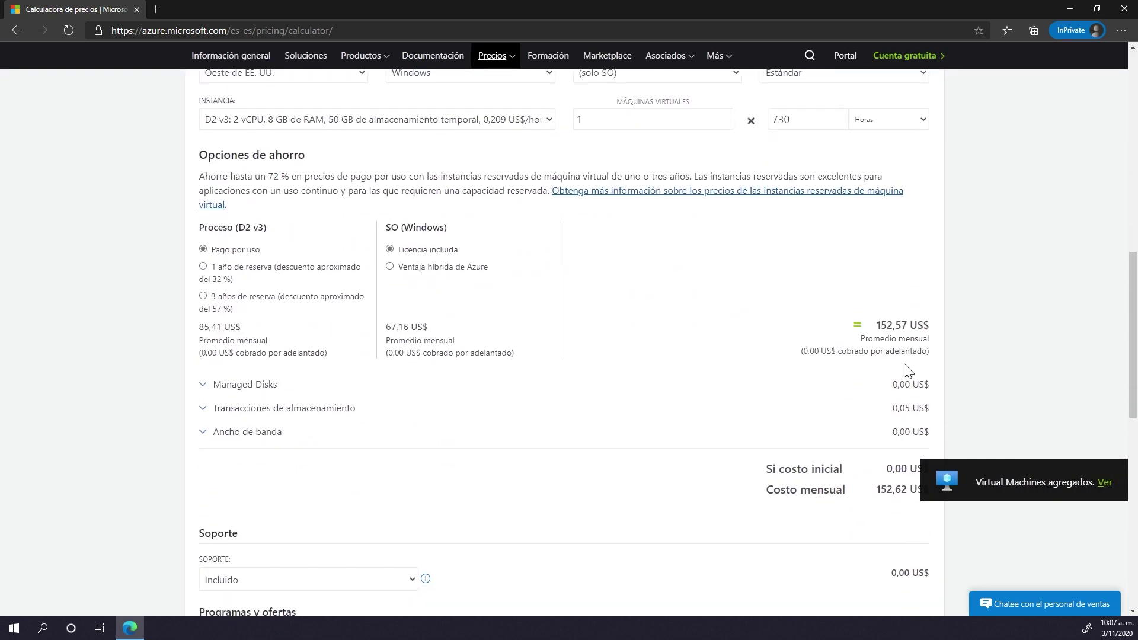
{"action": "scroll", "coordinate": [903, 367], "scroll_direction": "up", "scroll_amount": 4}
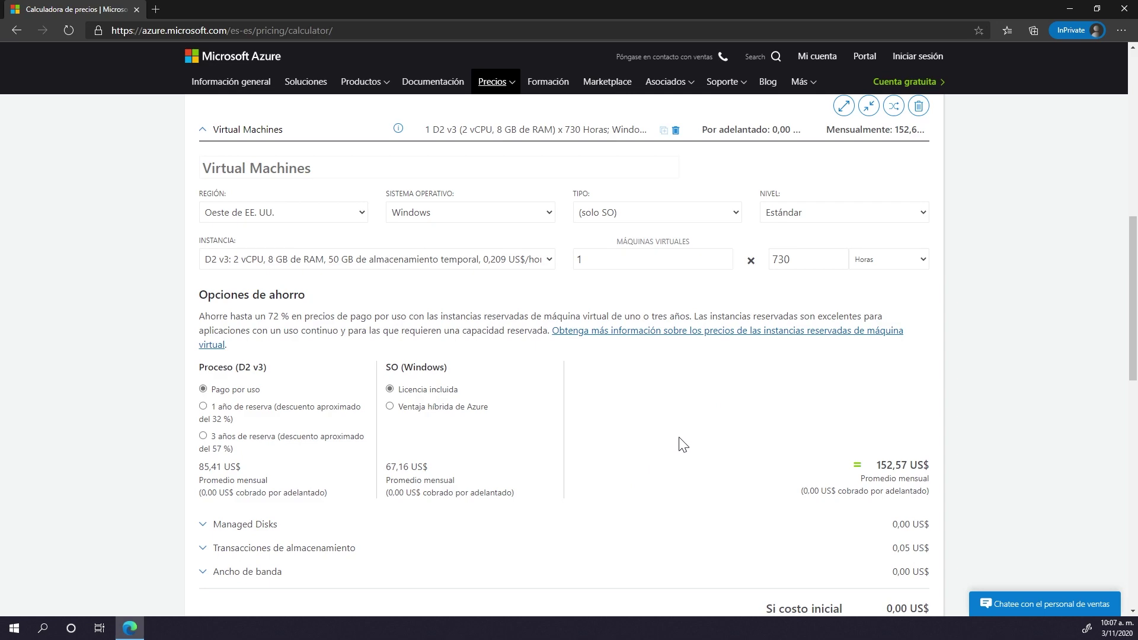
{"action": "scroll", "coordinate": [687, 450], "scroll_direction": "down", "scroll_amount": 6}
Search the products for "alma" and add Cuentas de almacenamiento to the estimate
{"action": "scroll", "coordinate": [693, 458], "scroll_direction": "up", "scroll_amount": 15}
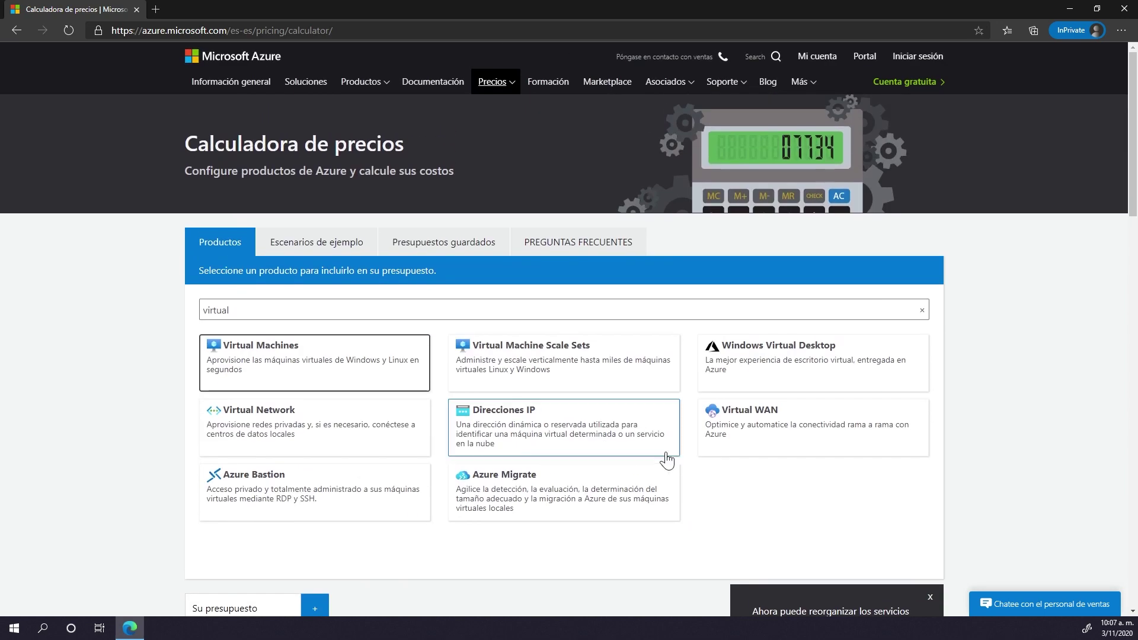
{"action": "key", "text": "shift+Tab"}
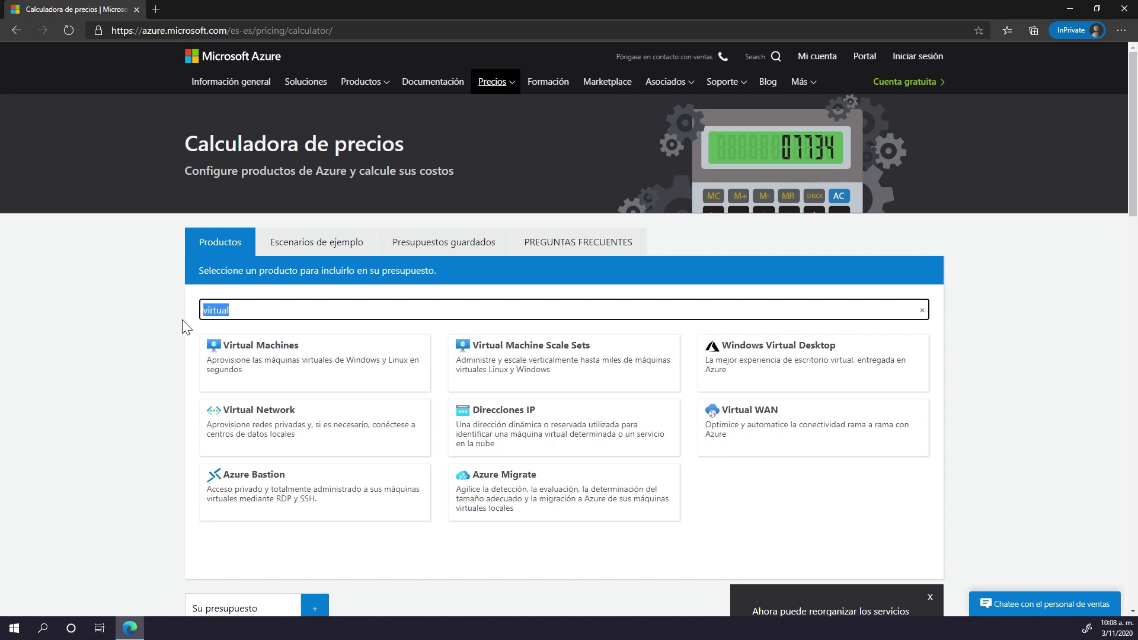
{"action": "type", "text": "al"}
{"action": "key", "text": "BackSpace"}
{"action": "key", "text": "BackSpace"}
{"action": "type", "text": "sto"}
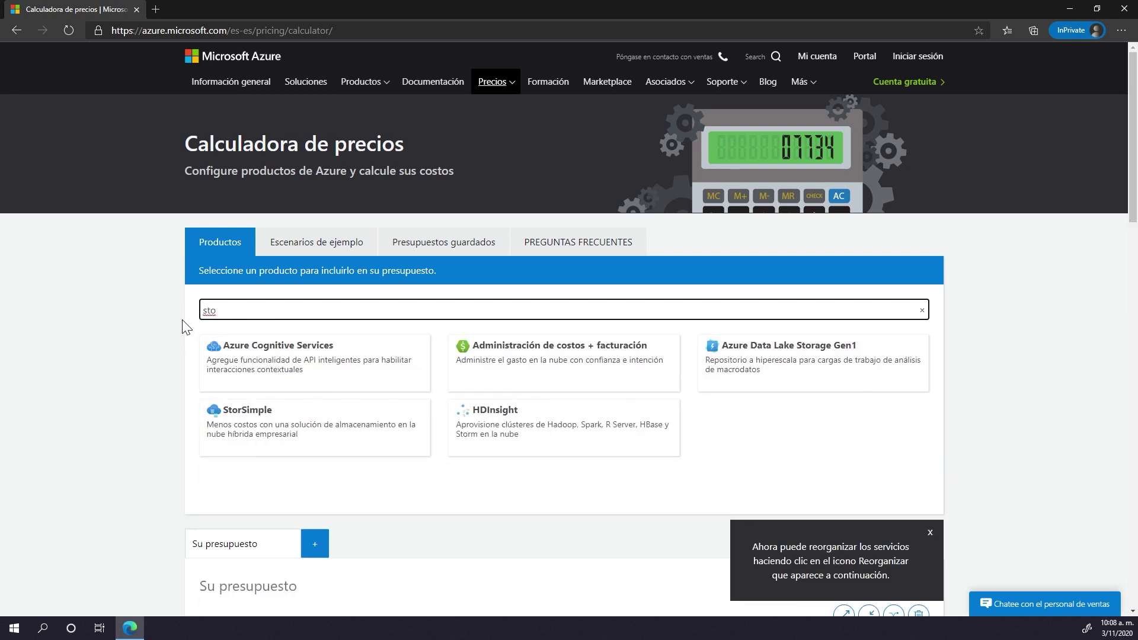
{"action": "key", "text": "ctrl+a"}
{"action": "type", "text": "alma"}
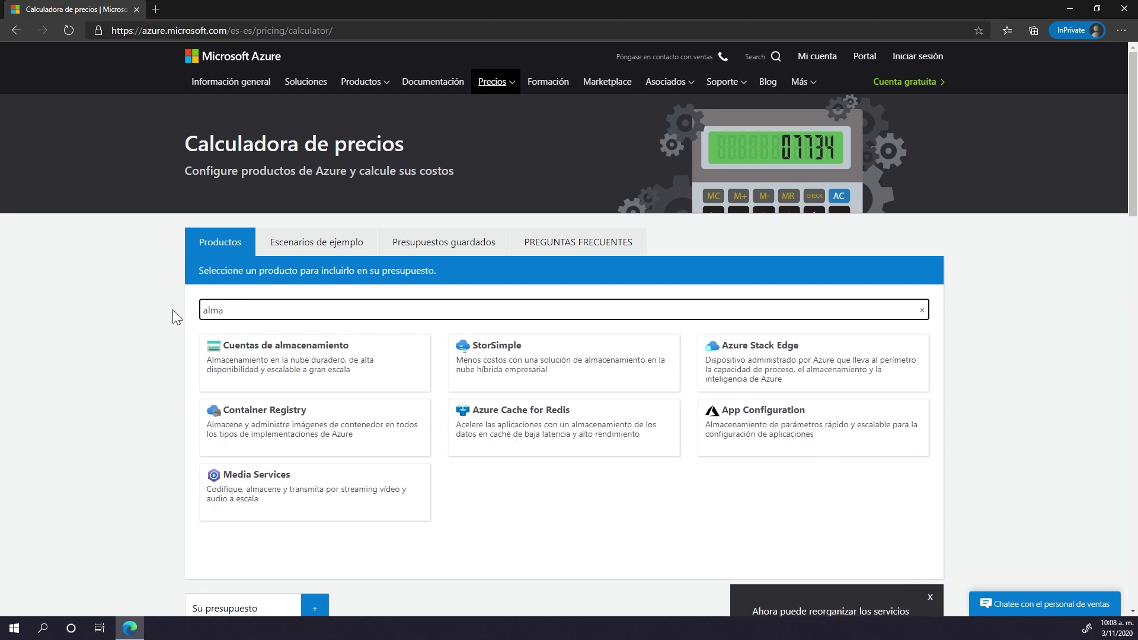
{"action": "left_click", "coordinate": [273, 363]}
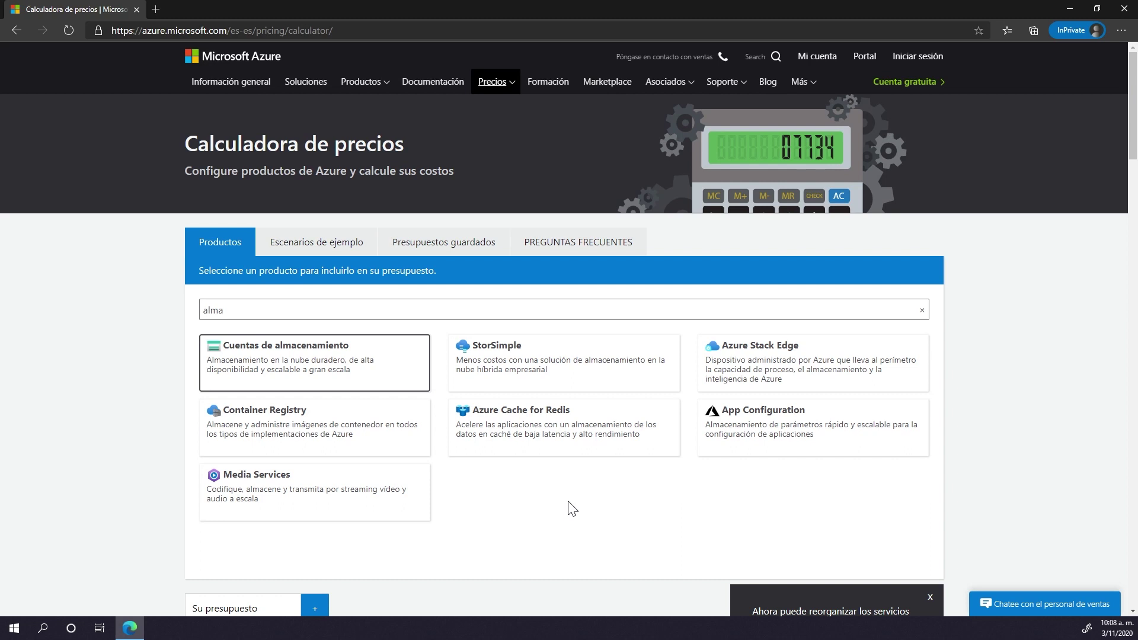
Search the products for "datab", add Azure SQL Database to the estimate and look through the resulting cost sections
{"action": "double_click", "coordinate": [210, 310]}
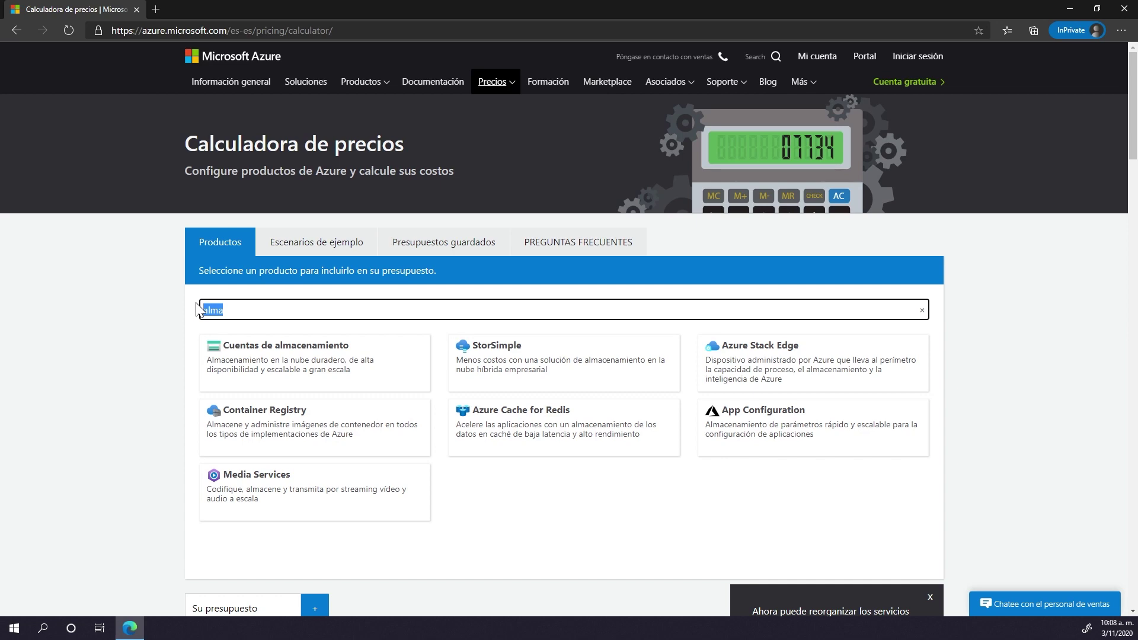
{"action": "type", "text": "datab"}
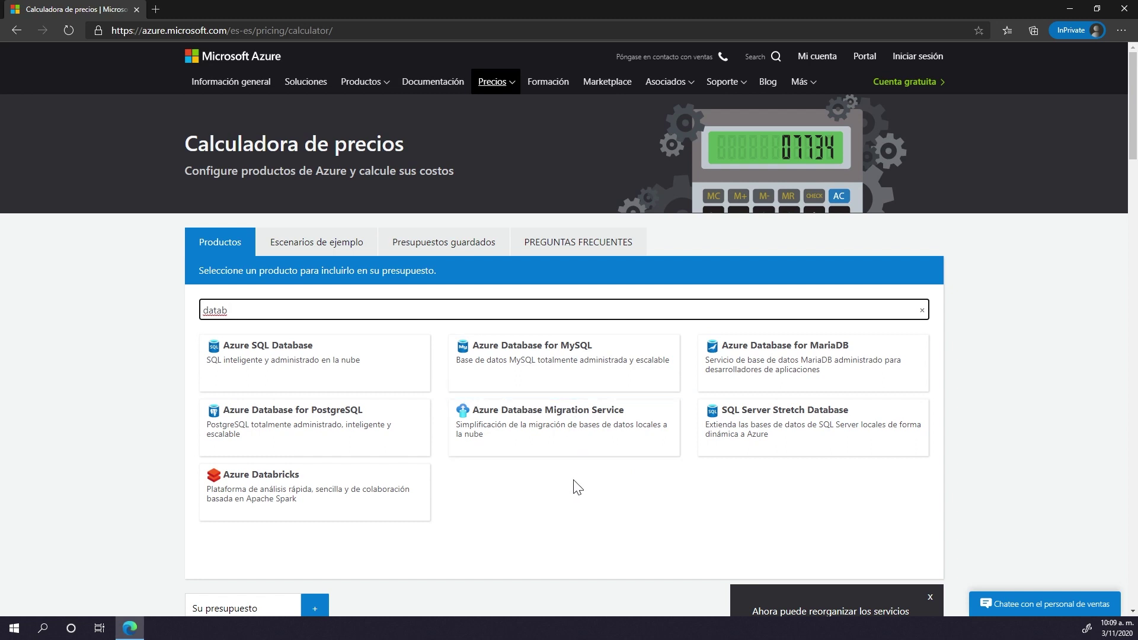
{"action": "left_click", "coordinate": [281, 363]}
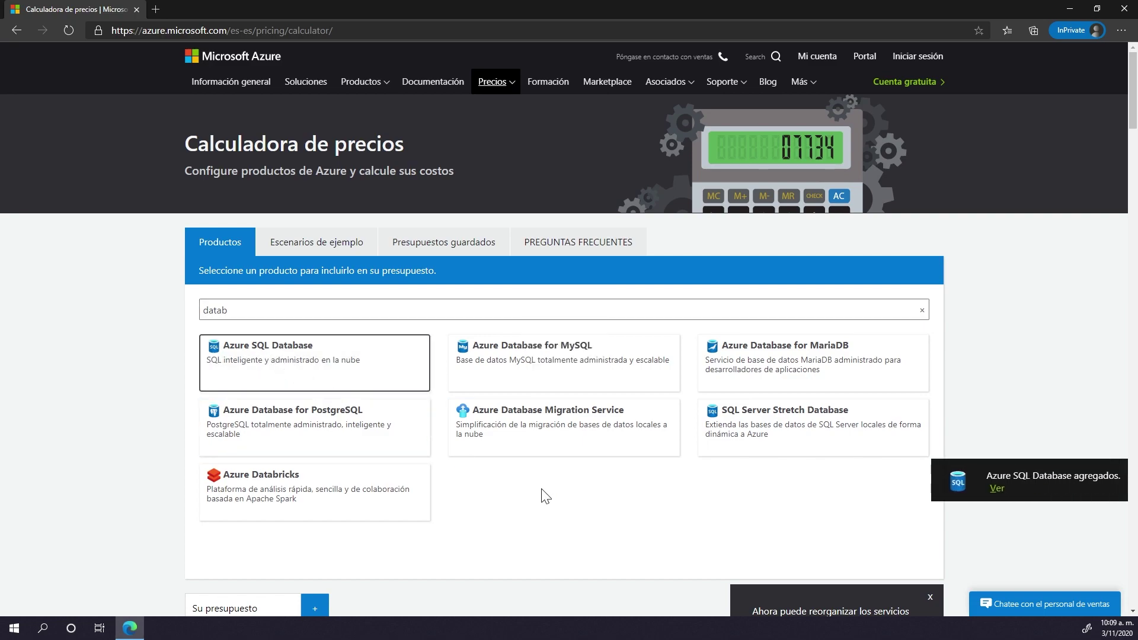
{"action": "scroll", "coordinate": [544, 498], "scroll_direction": "down", "scroll_amount": 15}
{"action": "scroll", "coordinate": [548, 500], "scroll_direction": "down", "scroll_amount": 20}
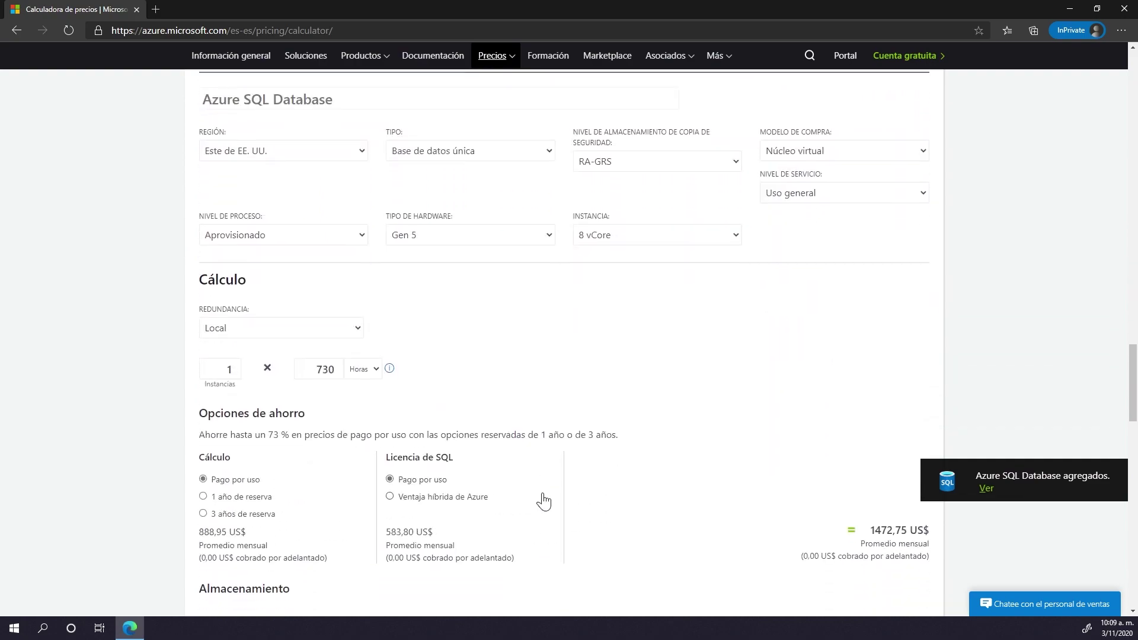
{"action": "scroll", "coordinate": [547, 498], "scroll_direction": "down", "scroll_amount": 15}
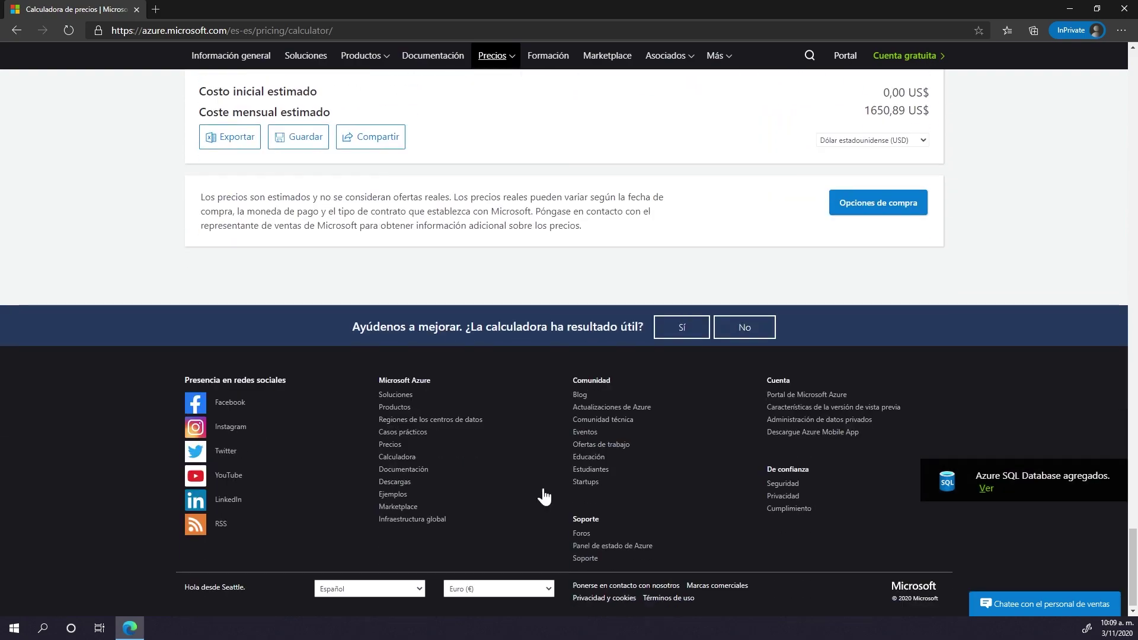
Replace the product search with "ancho" and add Ancho de banda to the estimate
{"action": "scroll", "coordinate": [546, 498], "scroll_direction": "up", "scroll_amount": 20}
{"action": "scroll", "coordinate": [542, 492], "scroll_direction": "up", "scroll_amount": 20}
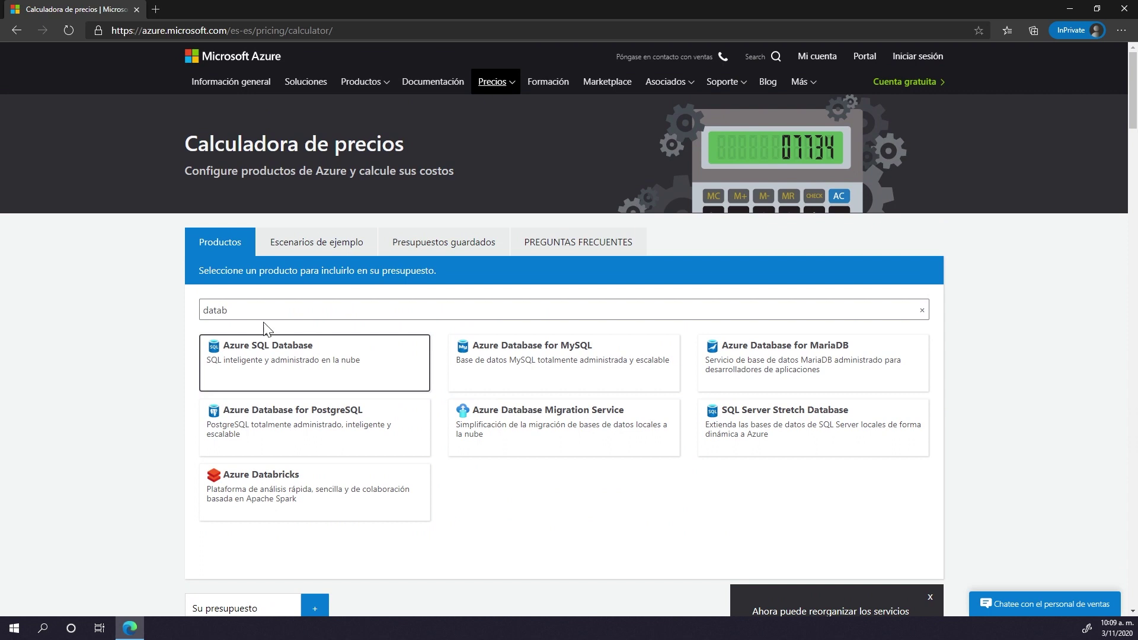
{"action": "left_click_drag", "start_coordinate": [260, 311], "coordinate": [193, 321]}
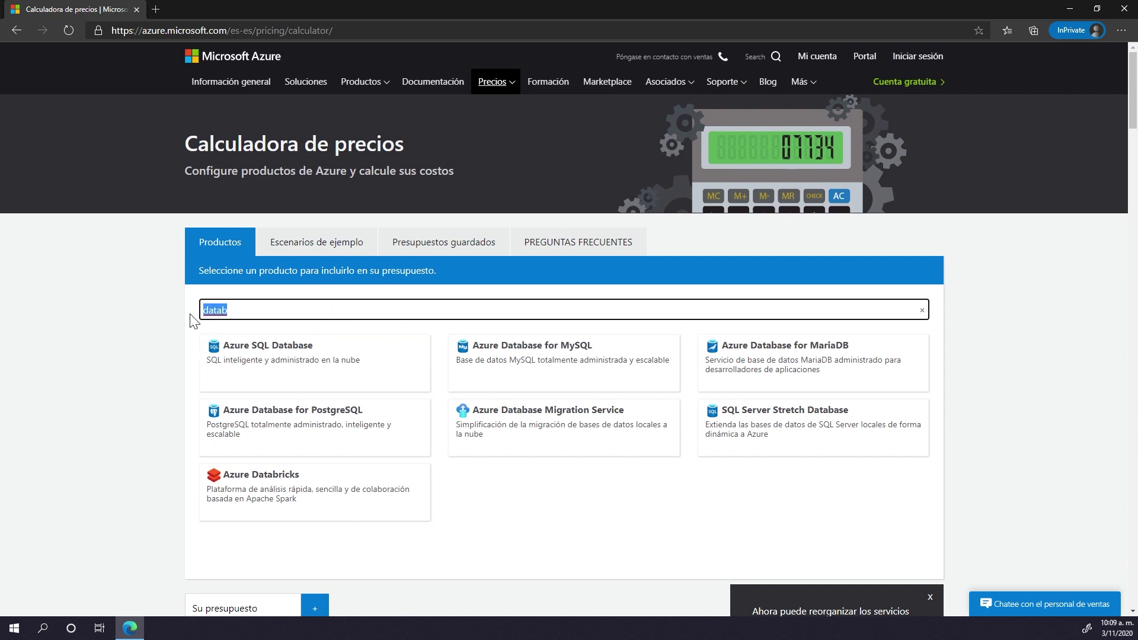
{"action": "key", "text": "BackSpace"}
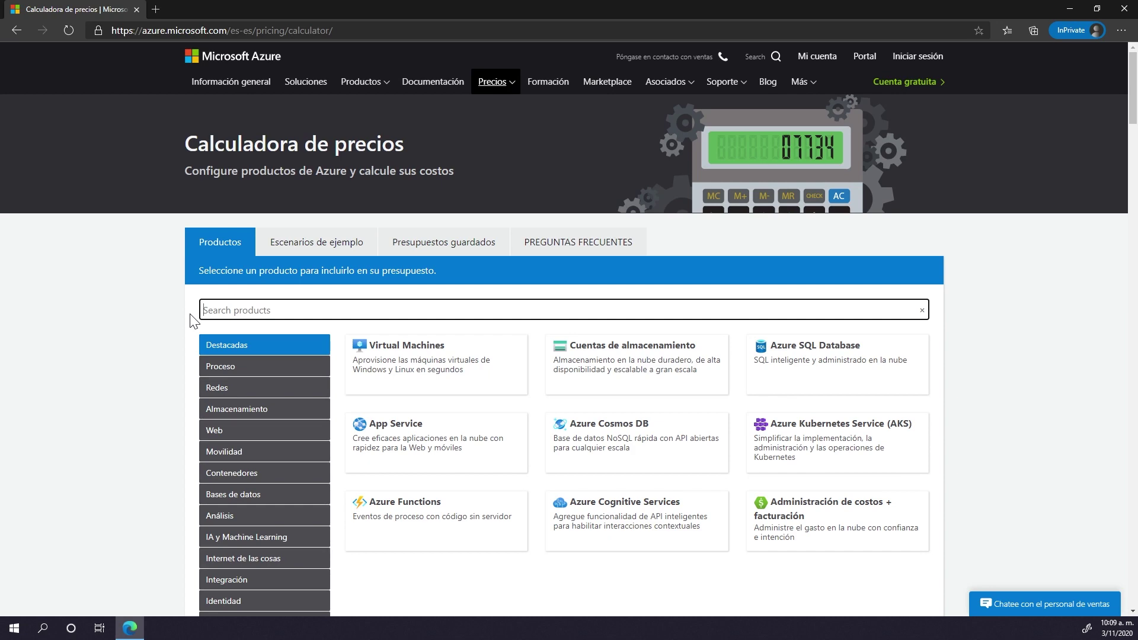
{"action": "type", "text": "ancho"}
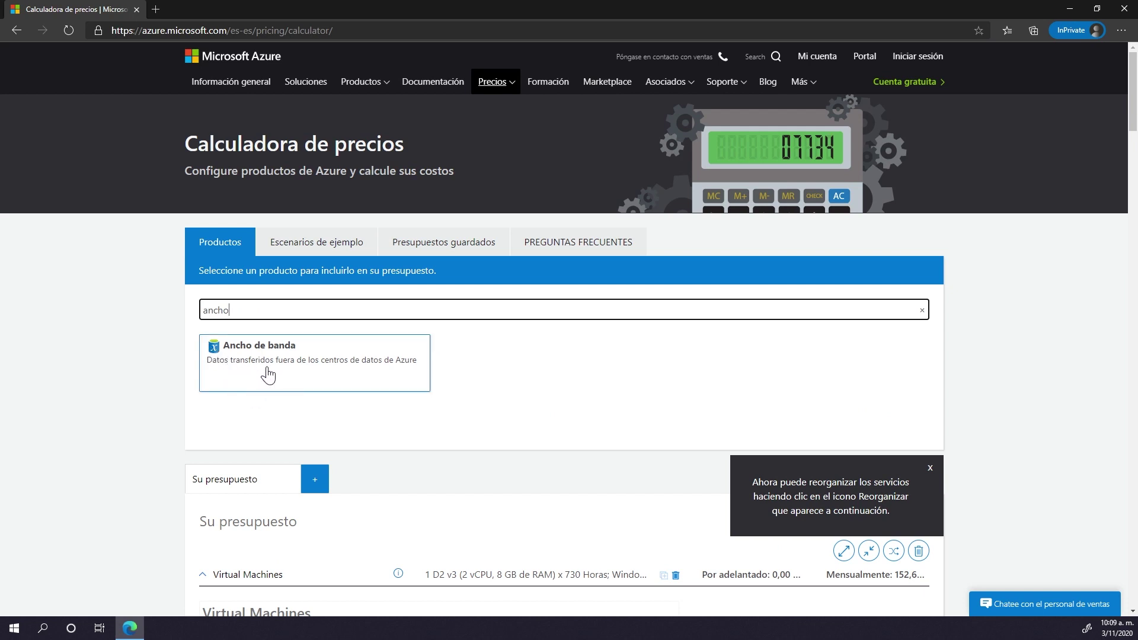
{"action": "left_click", "coordinate": [321, 371]}
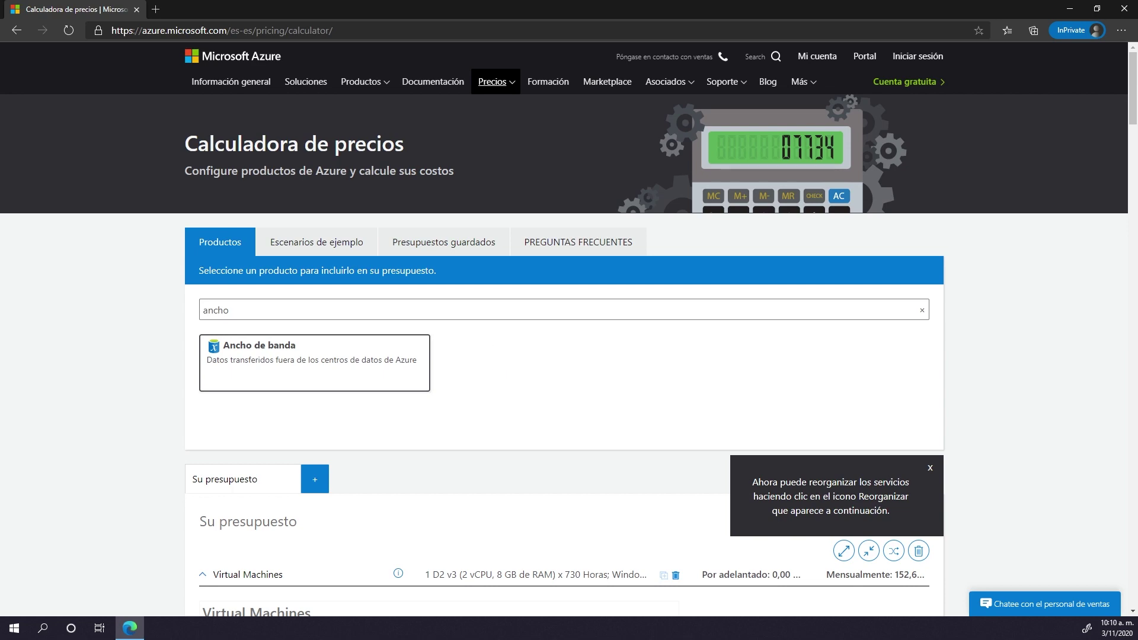
Search the products for "load" and add Load Balancer to the estimate
{"action": "left_click_drag", "start_coordinate": [237, 310], "coordinate": [183, 316]}
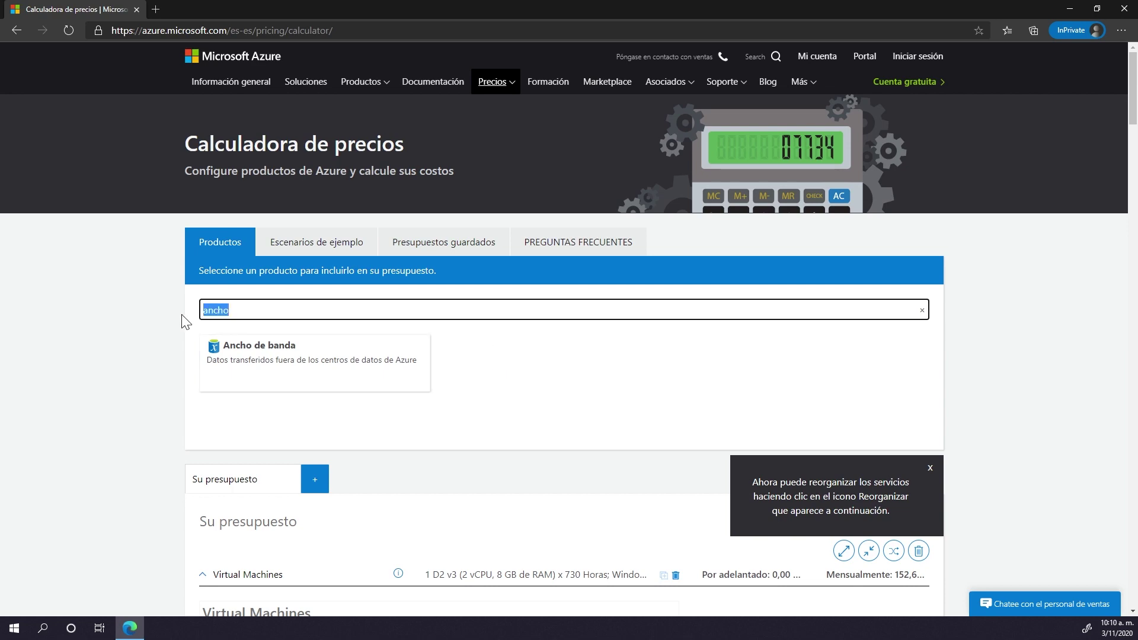
{"action": "type", "text": "load"}
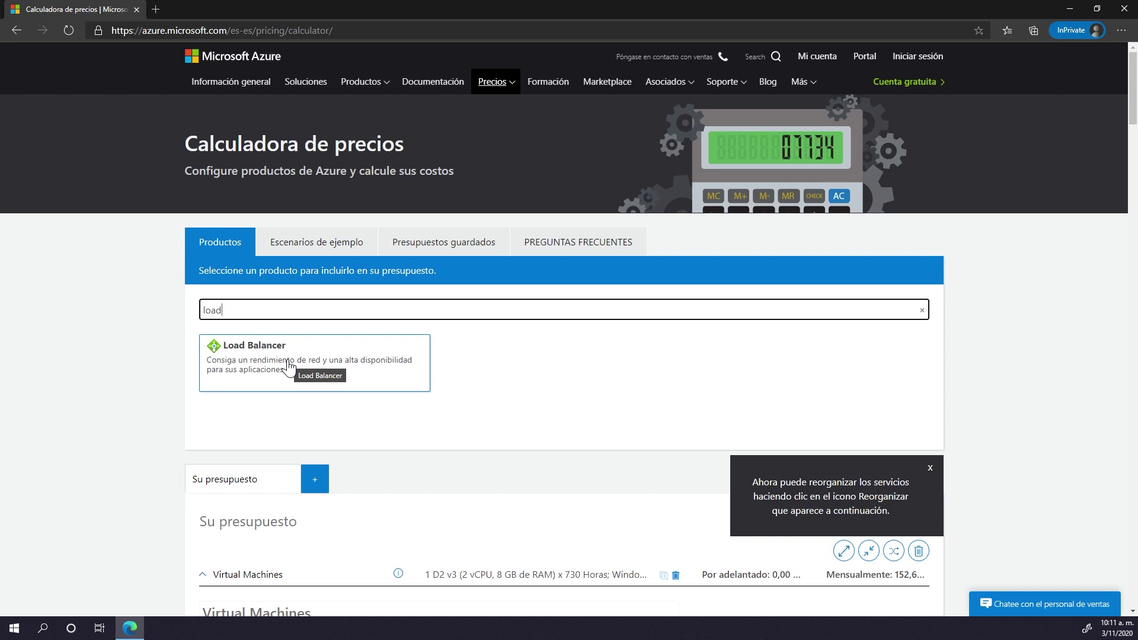
{"action": "left_click", "coordinate": [286, 363]}
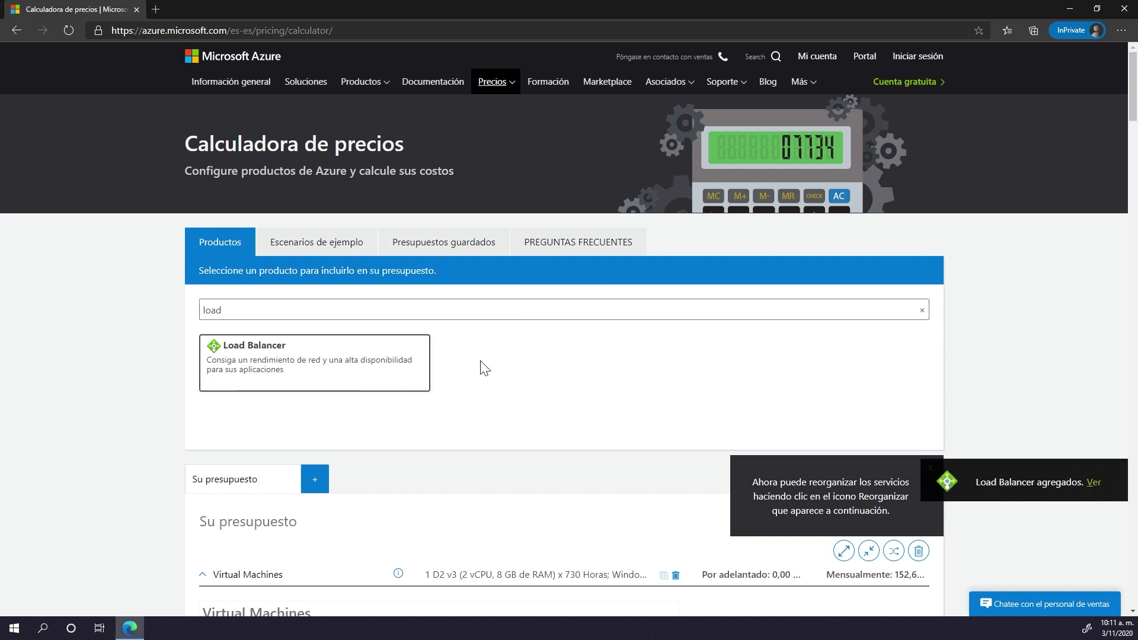
Search the products for "ip" and add Direcciones IP to the estimate
{"action": "left_click", "coordinate": [247, 310]}
{"action": "key", "text": "ctrl+a"}
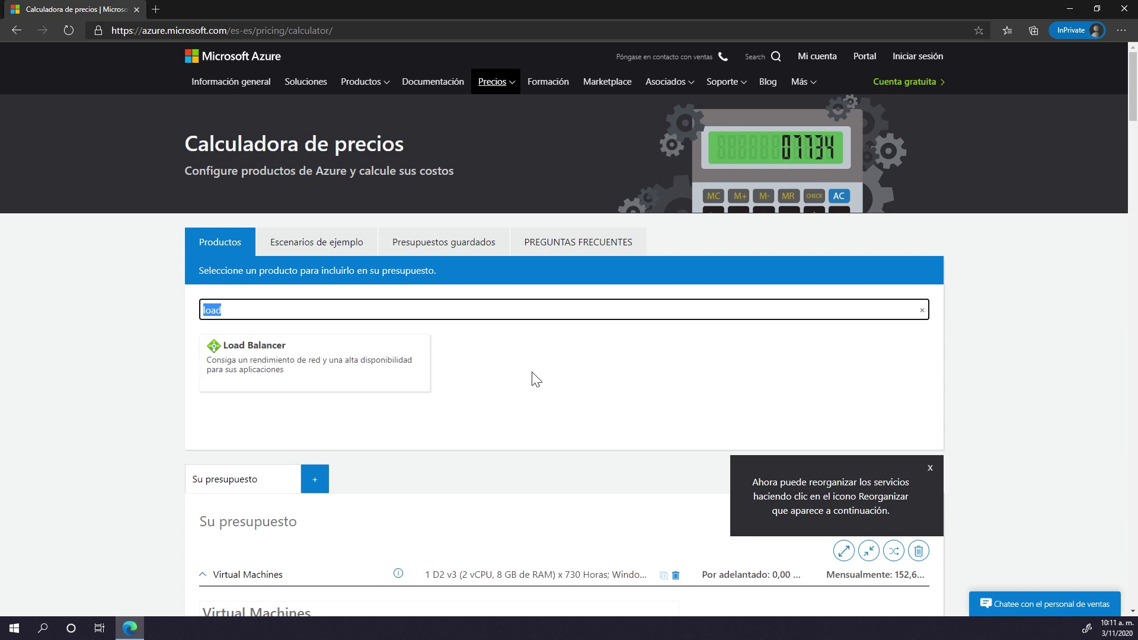
{"action": "type", "text": "ip"}
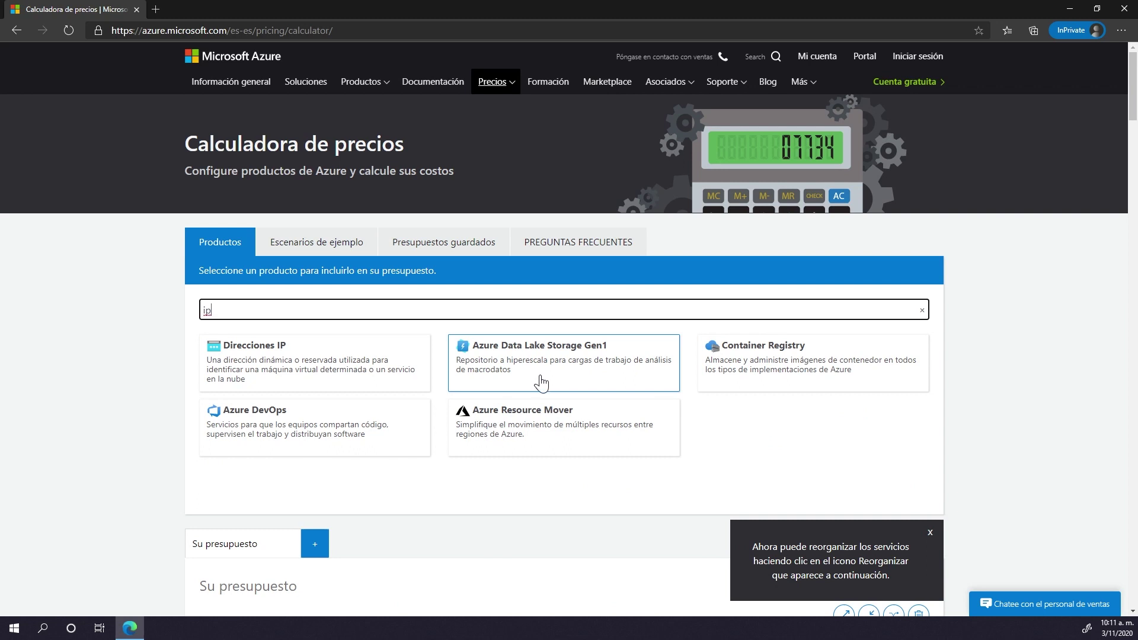
{"action": "left_click", "coordinate": [252, 362]}
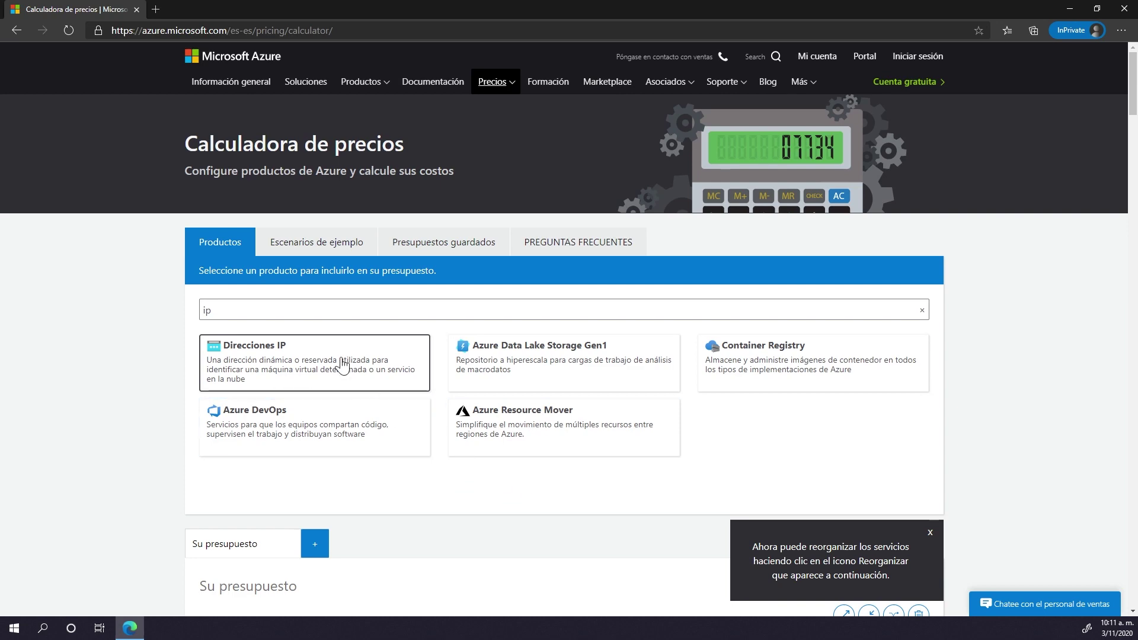
Search the products for "red" and add Virtual Network to the estimate
{"action": "double_click", "coordinate": [202, 308]}
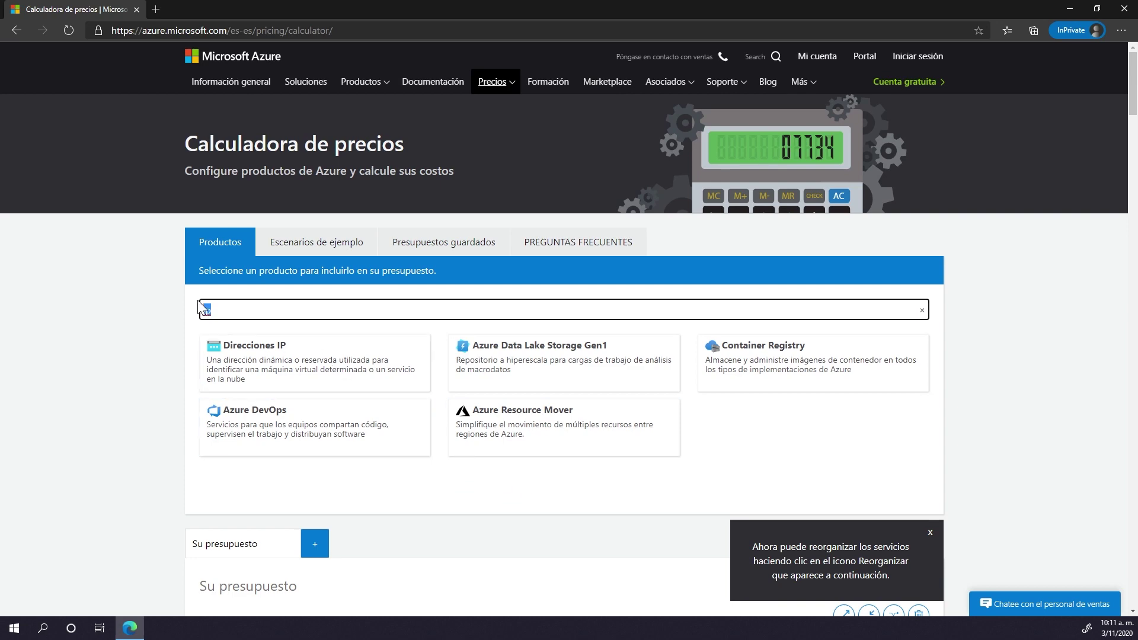
{"action": "type", "text": "red"}
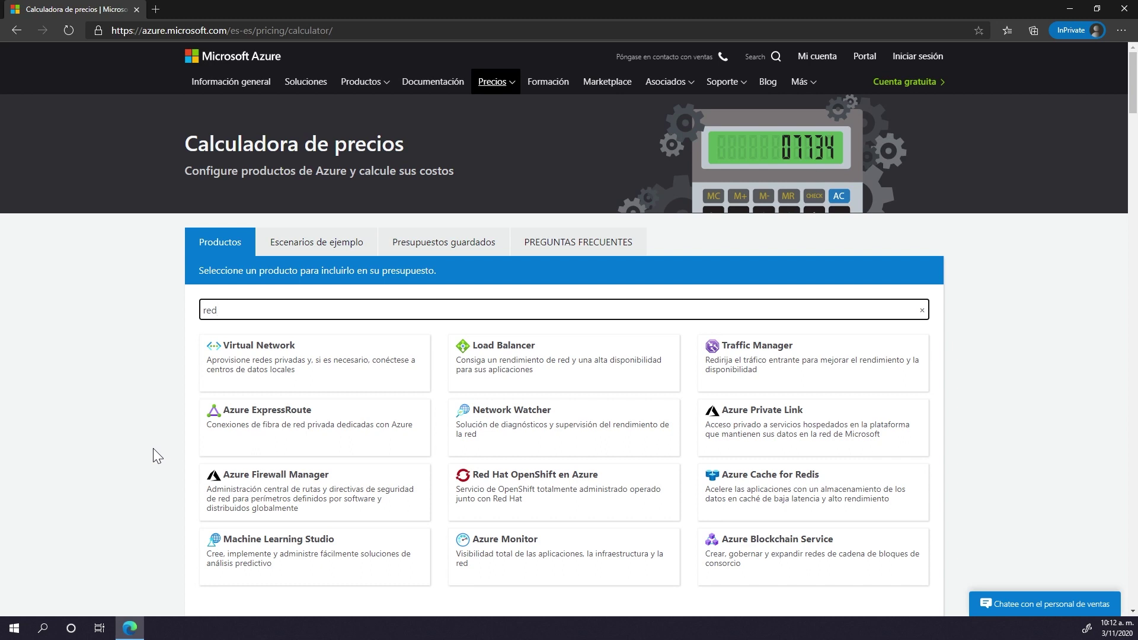
{"action": "left_click", "coordinate": [231, 361]}
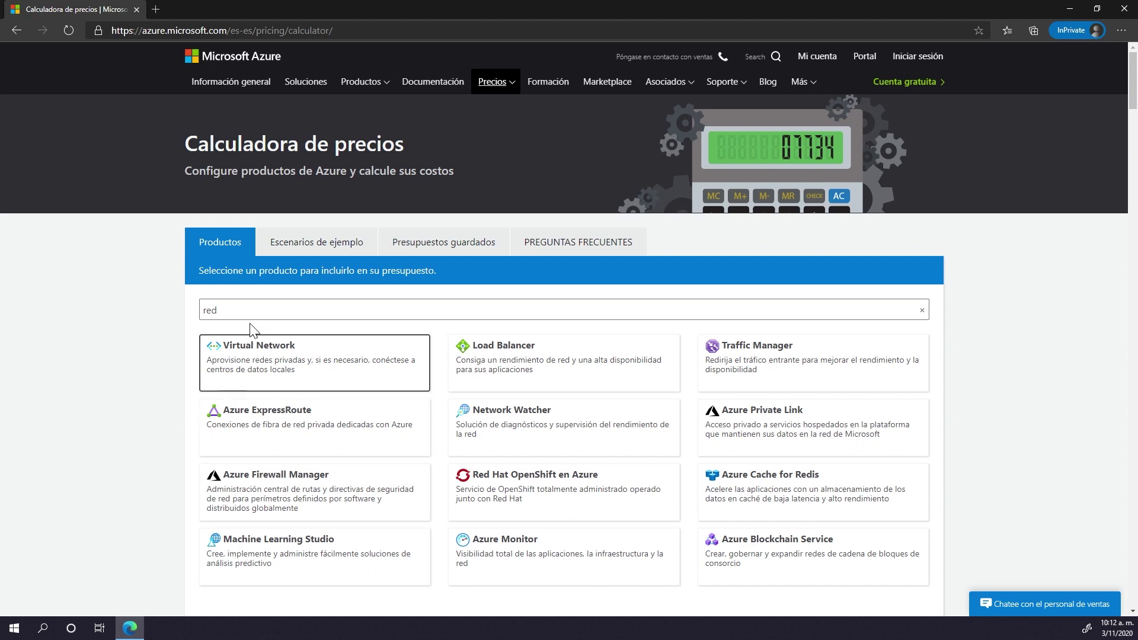
Search the products for "back" and dismiss the service reorganization tip above the estimate
{"action": "left_click_drag", "start_coordinate": [220, 310], "coordinate": [183, 305]}
{"action": "type", "text": "back"}
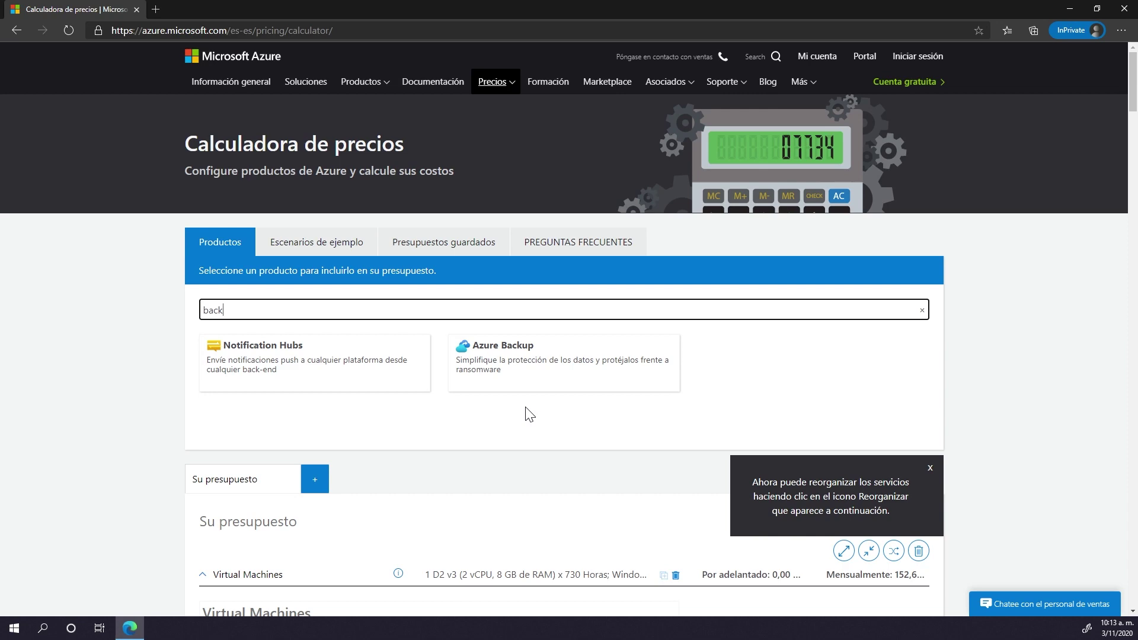
{"action": "scroll", "coordinate": [421, 498], "scroll_direction": "down", "scroll_amount": 6}
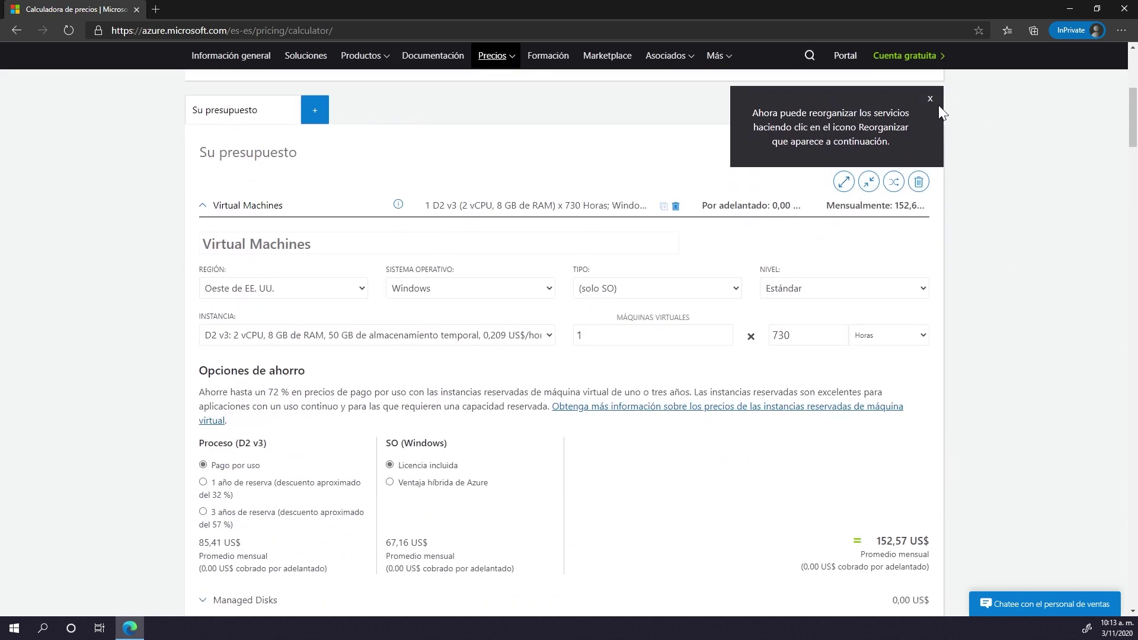
{"action": "left_click", "coordinate": [930, 98]}
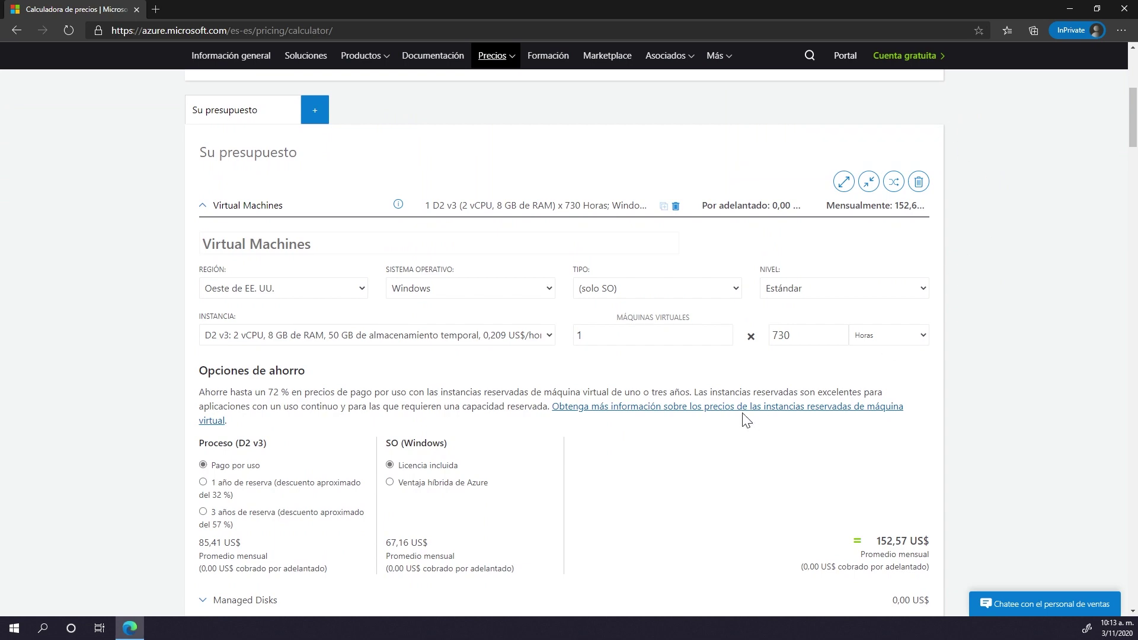
Collapse all the service entries in the estimate, from Virtual Machines to Virtual Network, and reopen Virtual Network
{"action": "left_click", "coordinate": [247, 206]}
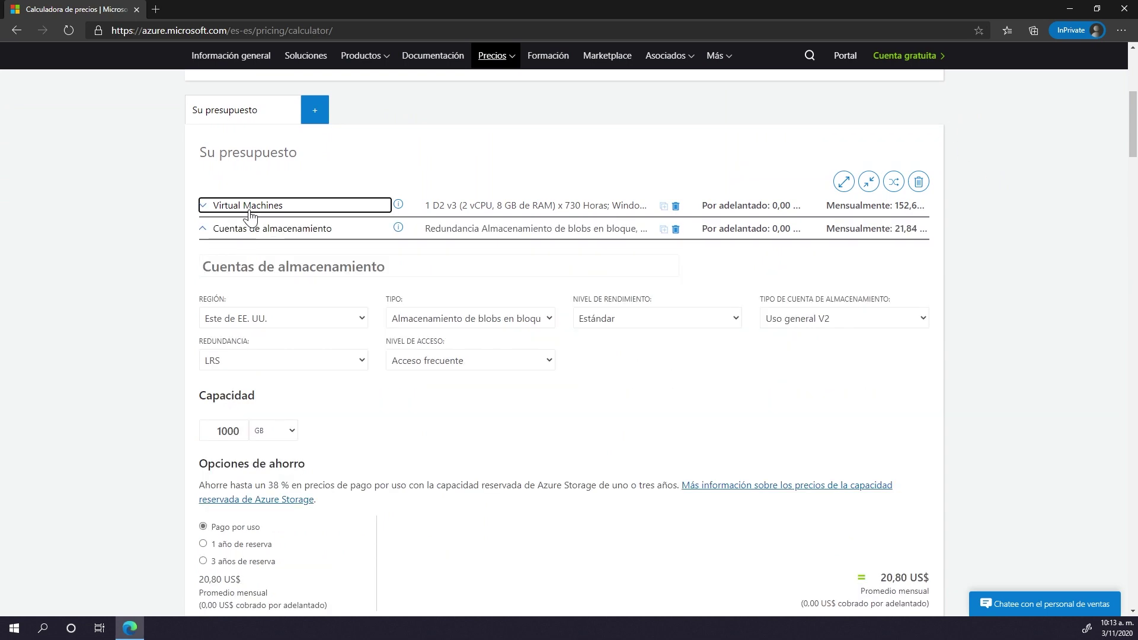
{"action": "left_click", "coordinate": [246, 207]}
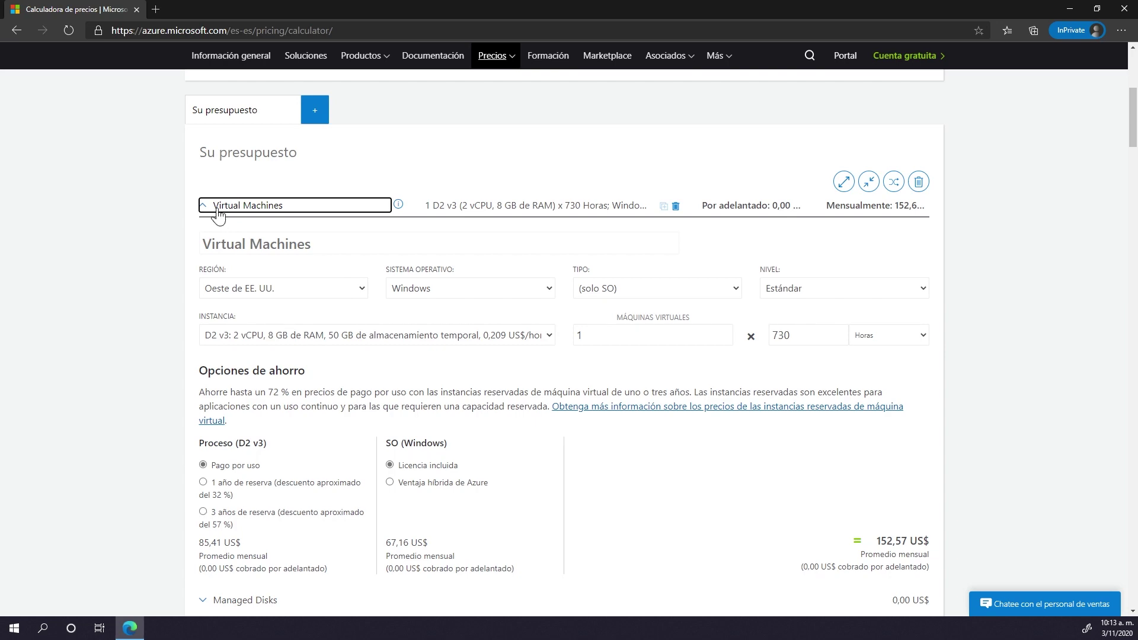
{"action": "left_click", "coordinate": [218, 211]}
{"action": "left_click", "coordinate": [230, 231]}
{"action": "left_click", "coordinate": [235, 256]}
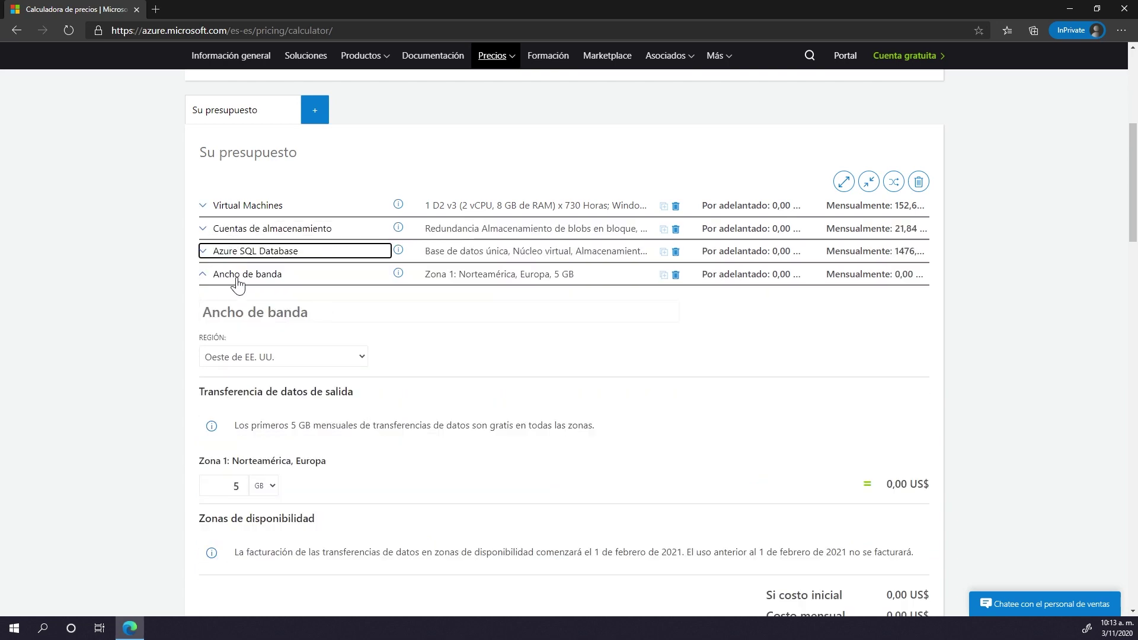
{"action": "left_click", "coordinate": [237, 279]}
{"action": "left_click", "coordinate": [237, 300]}
{"action": "left_click", "coordinate": [239, 323]}
{"action": "left_click", "coordinate": [239, 323]}
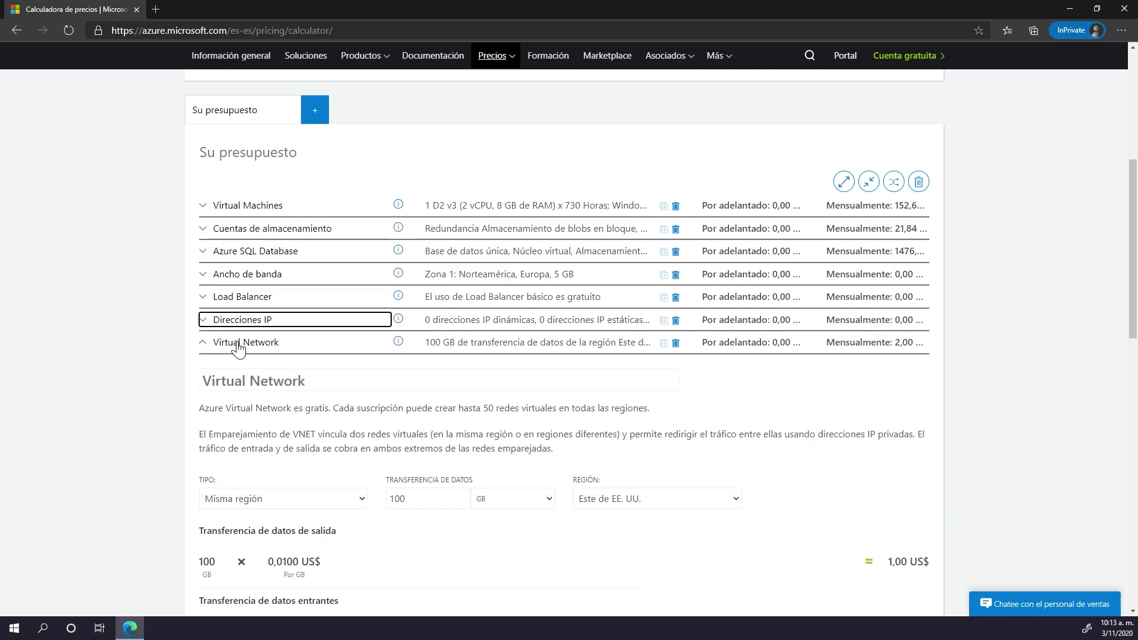
{"action": "left_click", "coordinate": [239, 341]}
{"action": "scroll", "coordinate": [439, 438], "scroll_direction": "down", "scroll_amount": 3}
{"action": "scroll", "coordinate": [445, 438], "scroll_direction": "up", "scroll_amount": 4}
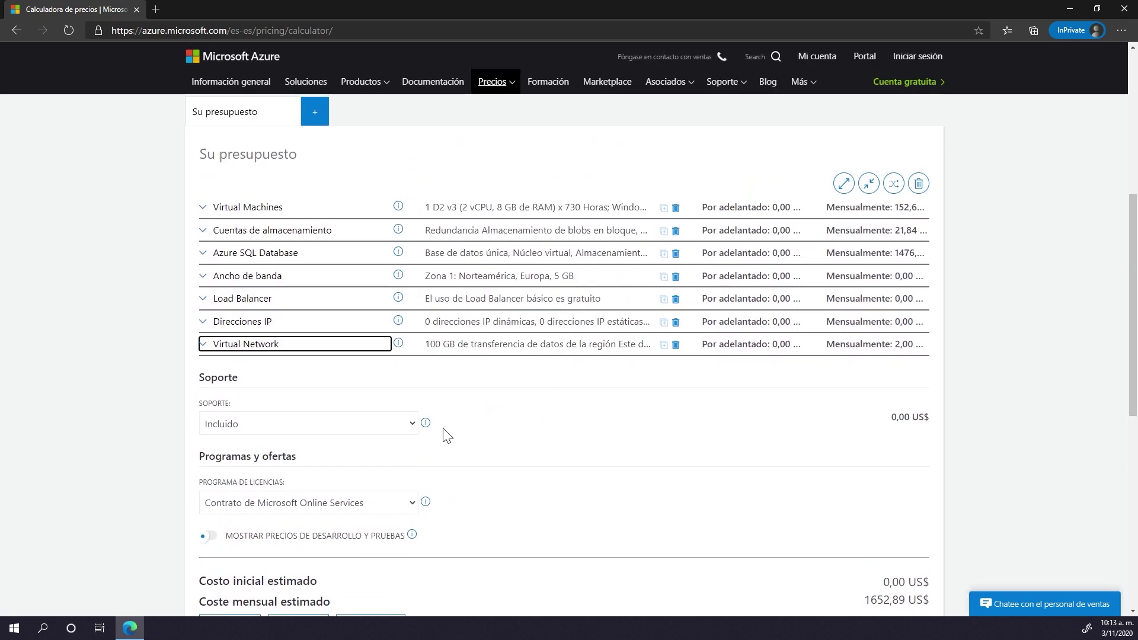
{"action": "left_click", "coordinate": [252, 372]}
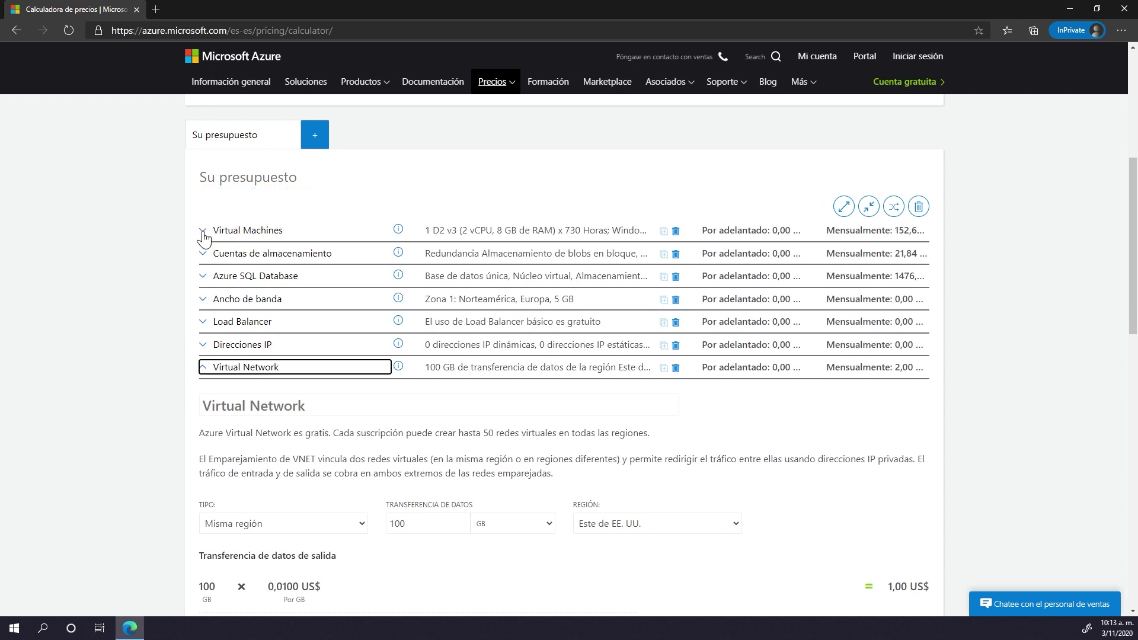
Expand the Virtual Machines entry and name it "Maquinas Virtuales - VMs"
{"action": "left_click", "coordinate": [204, 233]}
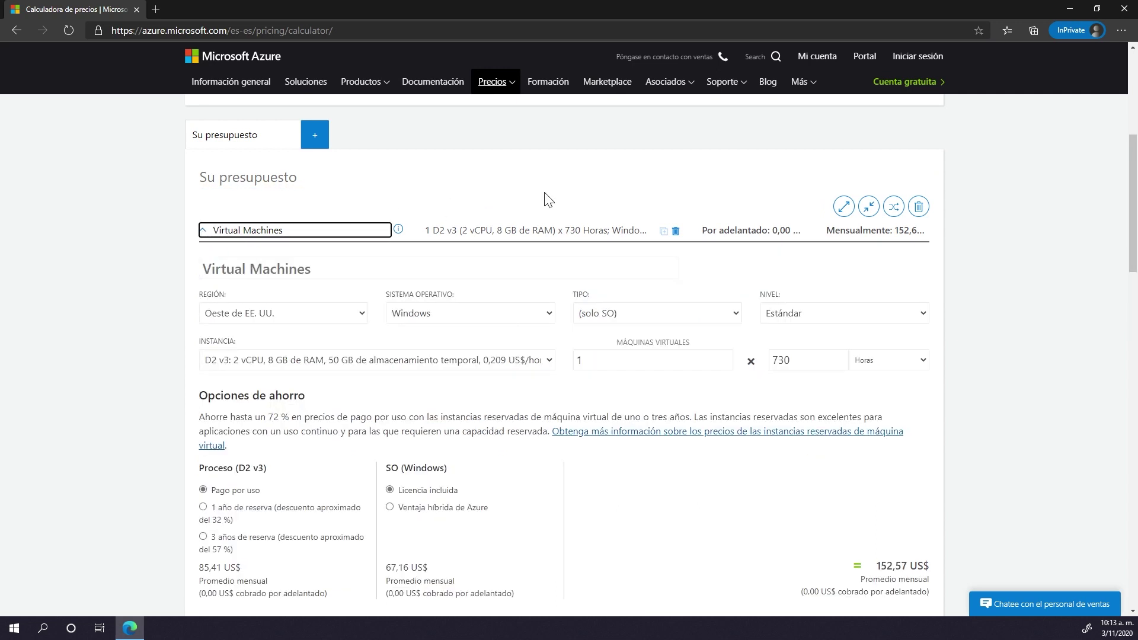
{"action": "left_click", "coordinate": [203, 268]}
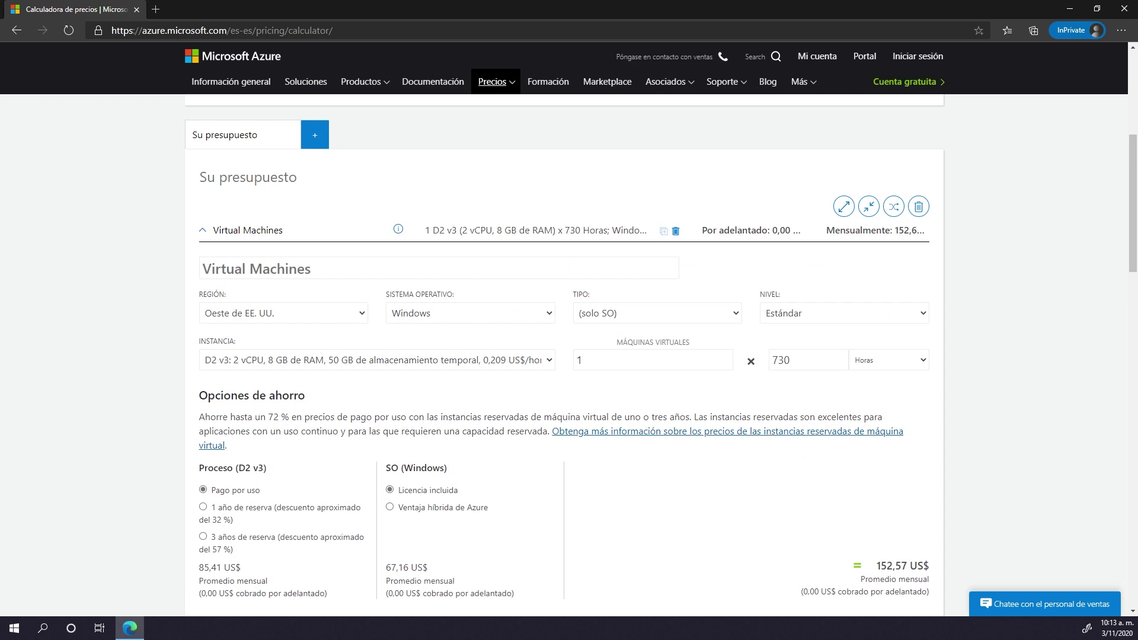
{"action": "type", "text": "Maquinas "}
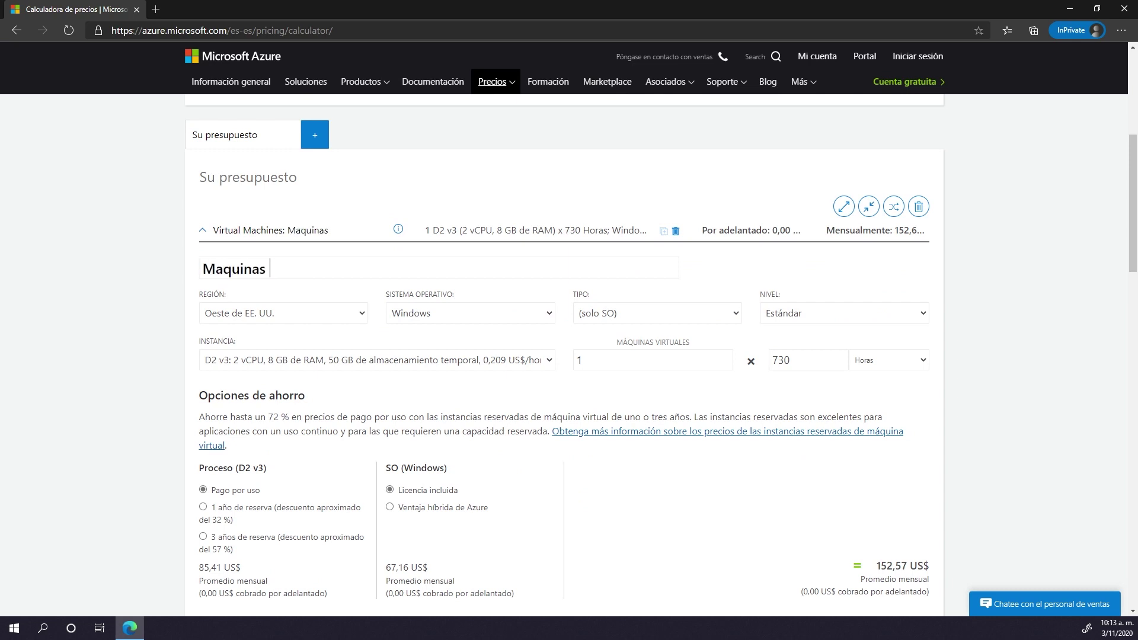
{"action": "type", "text": "Virtuales - VMs"}
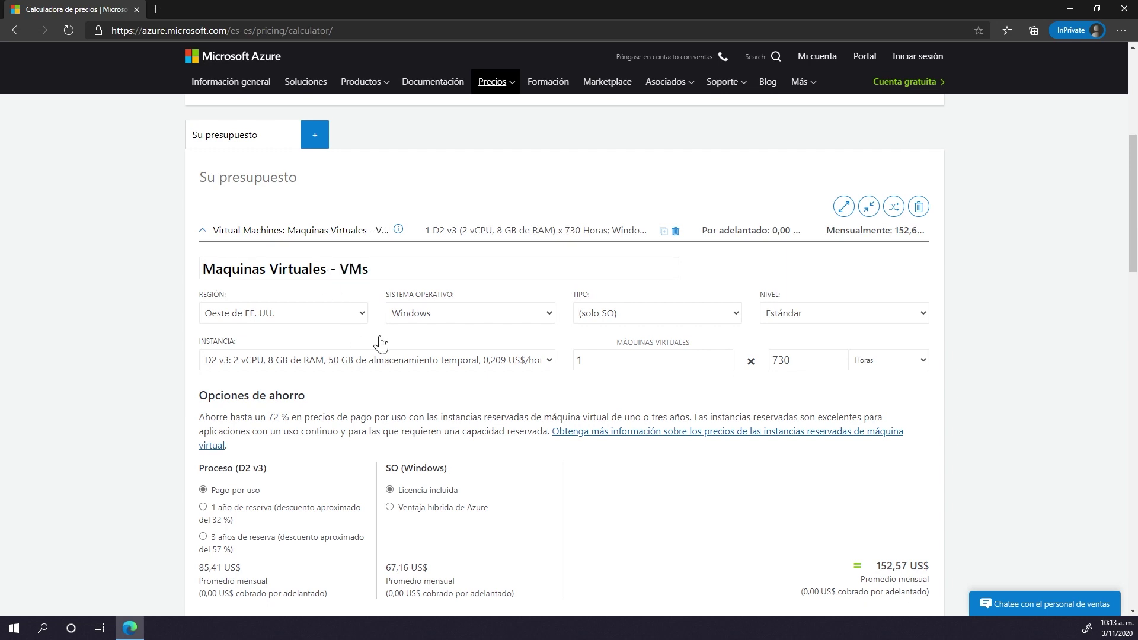
Set the virtual machines' region to Este de EE. UU. 2 and choose Windows as the operating system
{"action": "left_click", "coordinate": [361, 316]}
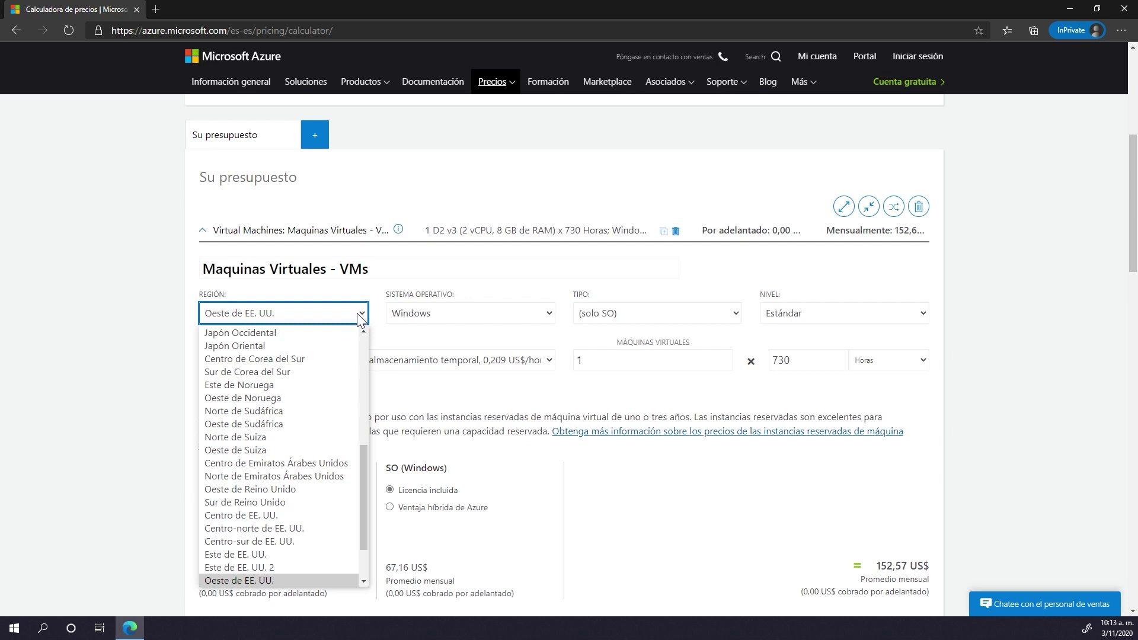
{"action": "left_click_drag", "start_coordinate": [365, 464], "coordinate": [364, 493]}
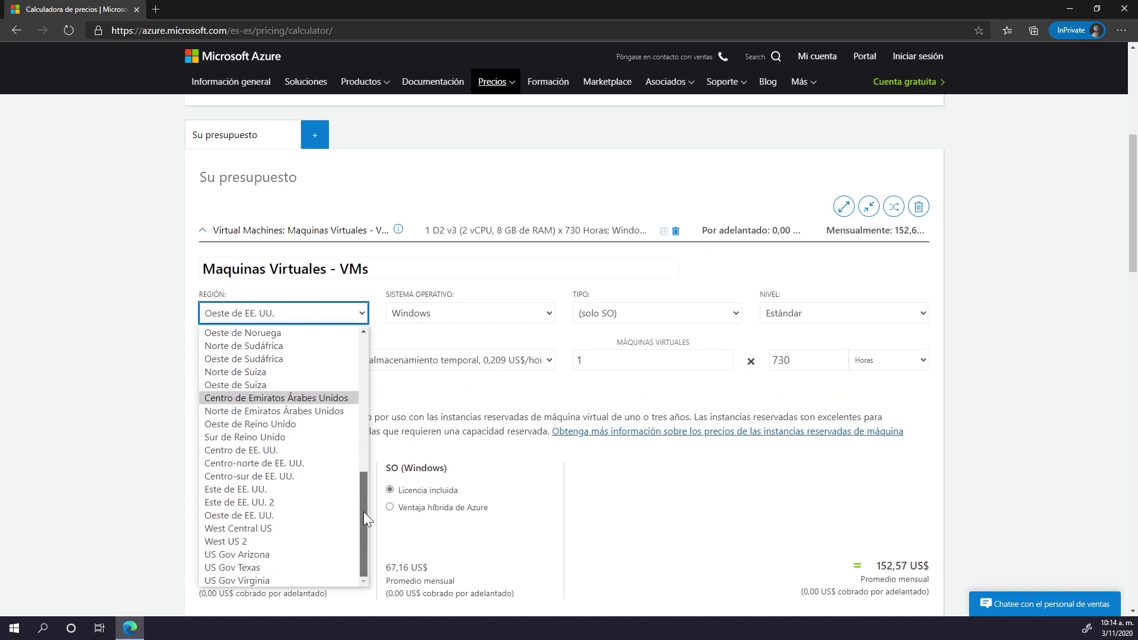
{"action": "left_click", "coordinate": [239, 503]}
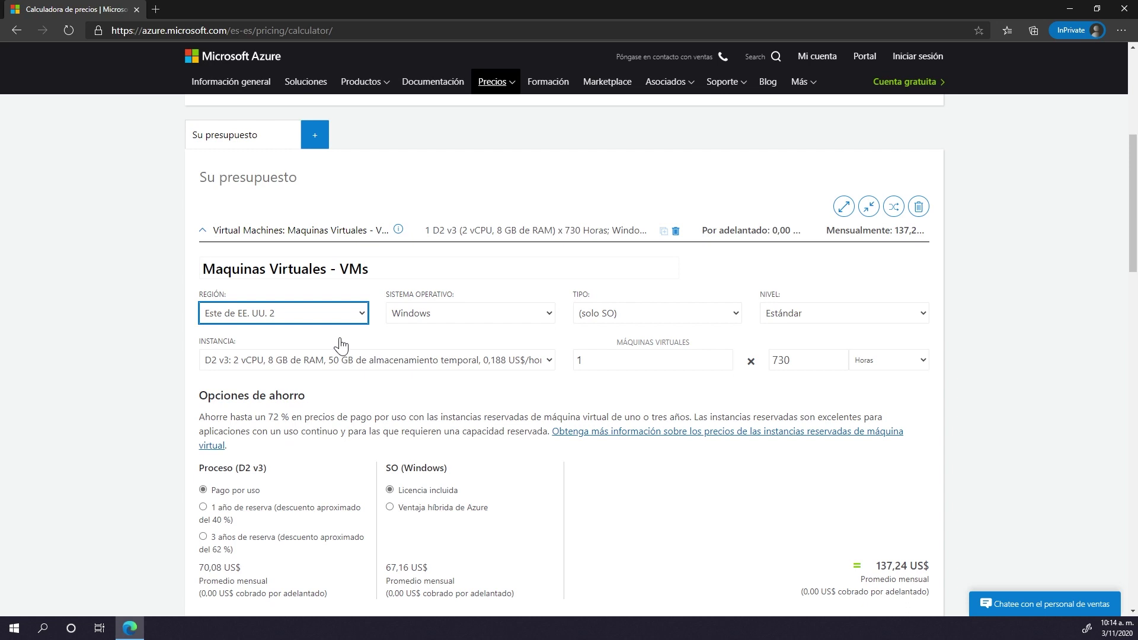
{"action": "left_click", "coordinate": [474, 317]}
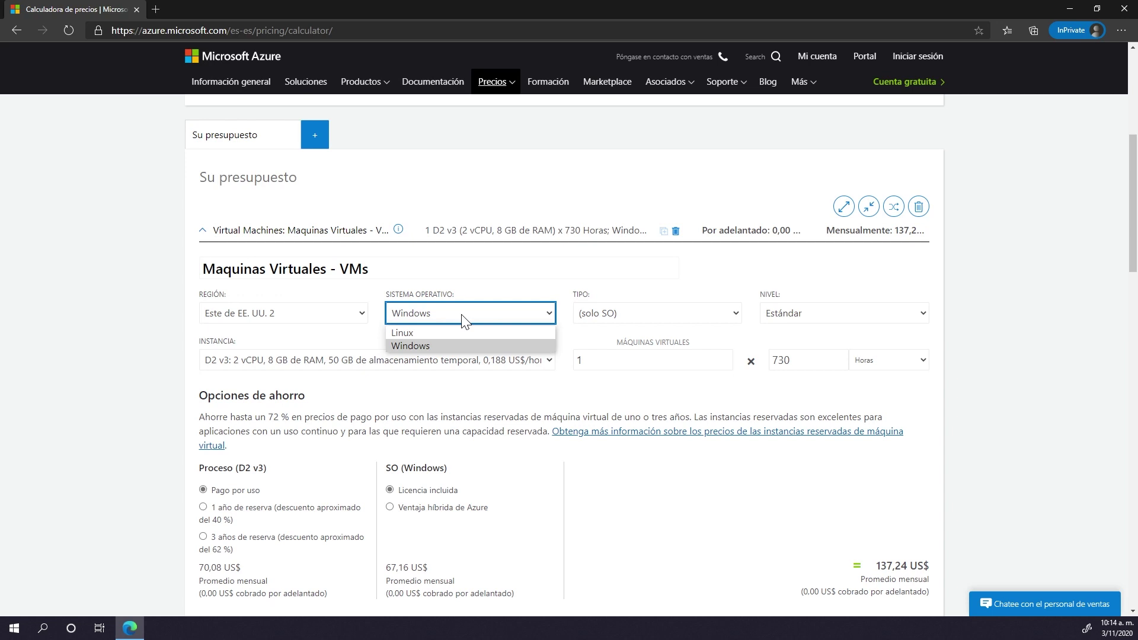
{"action": "left_click", "coordinate": [428, 346]}
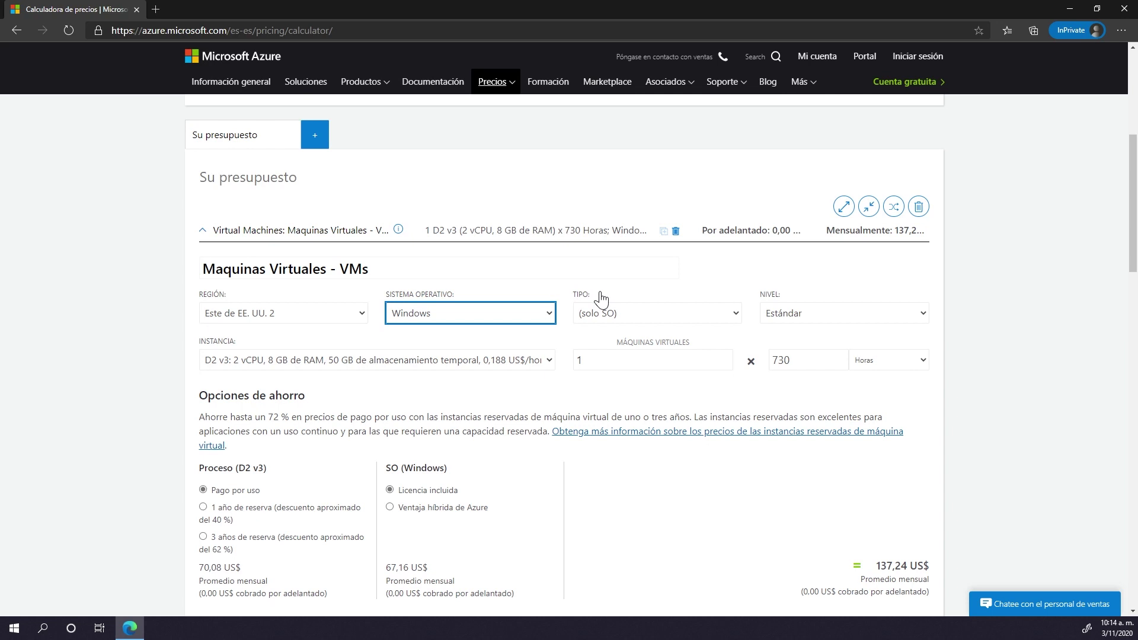
Review the type, level and instance options of the virtual machines, keeping (solo SO) and Estándar
{"action": "left_click", "coordinate": [690, 314]}
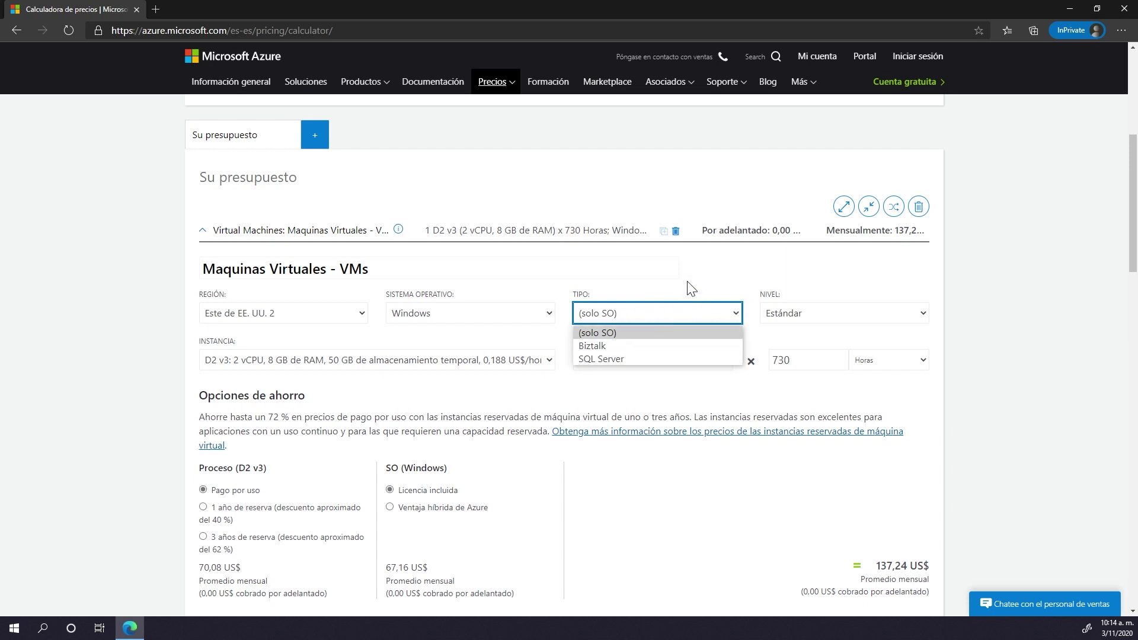
{"action": "left_click", "coordinate": [702, 281]}
{"action": "left_click", "coordinate": [807, 317]}
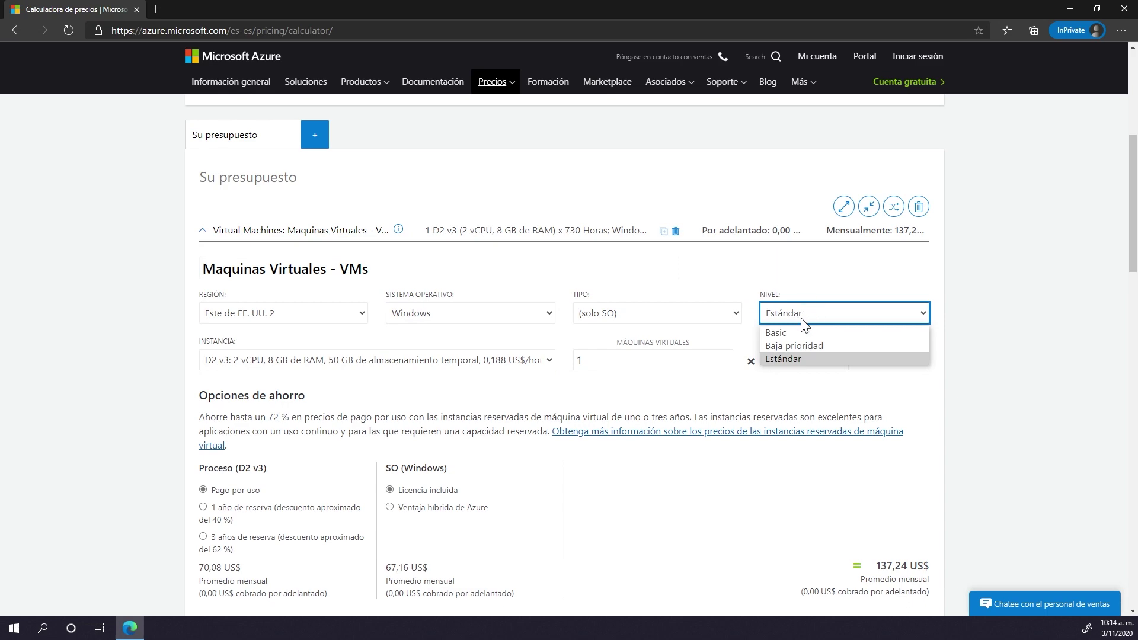
{"action": "left_click", "coordinate": [537, 403]}
{"action": "left_click", "coordinate": [480, 369]}
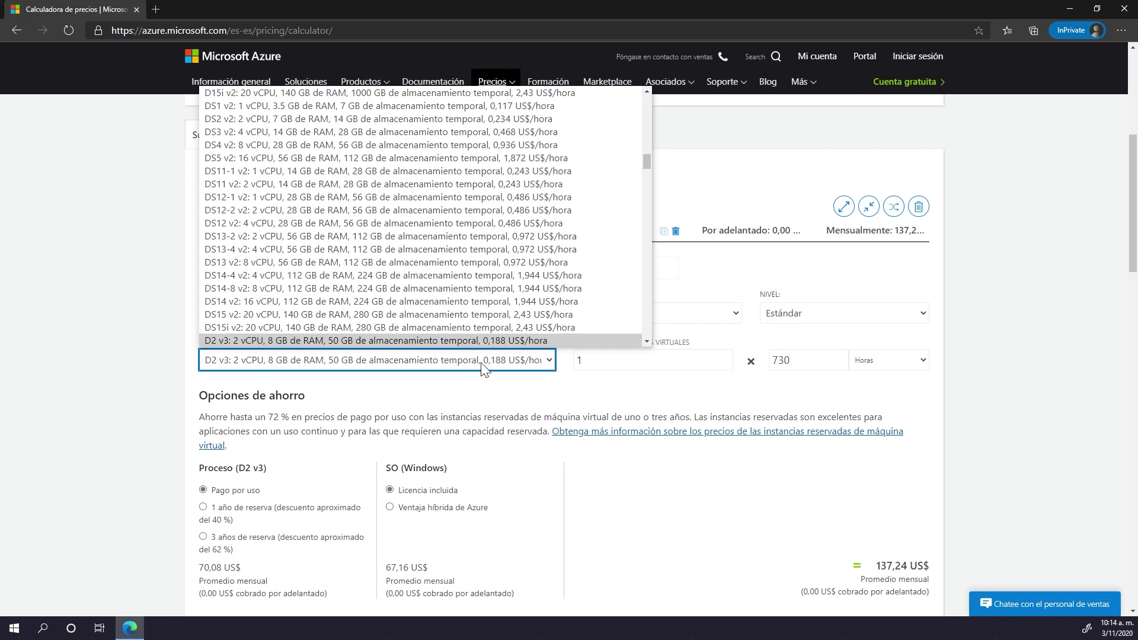
{"action": "left_click", "coordinate": [600, 391]}
{"action": "left_click", "coordinate": [834, 319]}
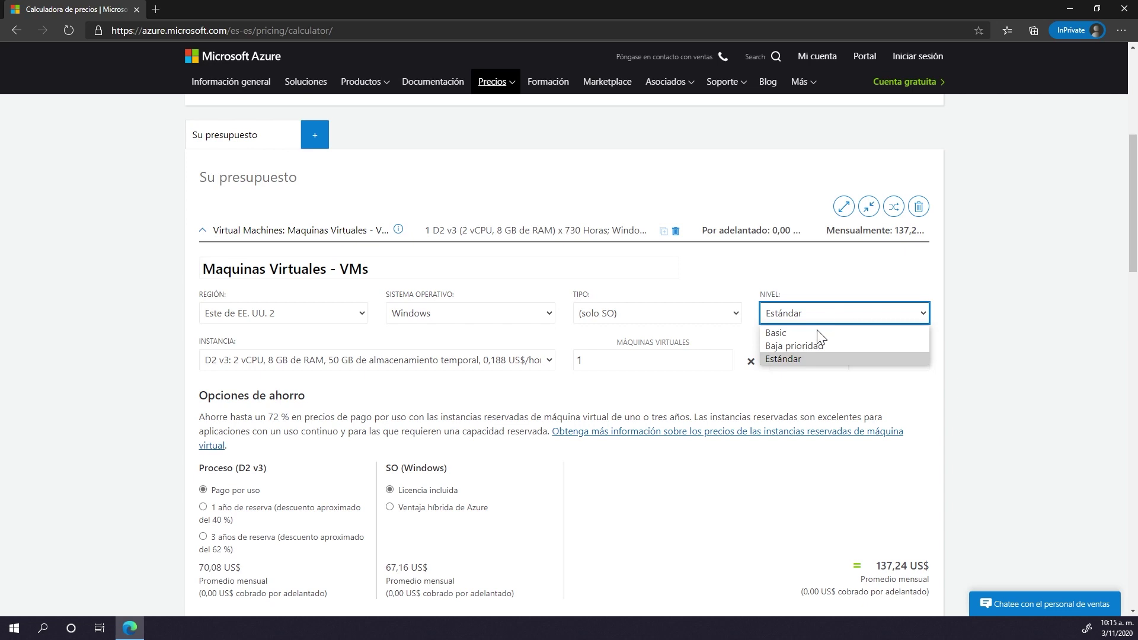
{"action": "left_click", "coordinate": [789, 358]}
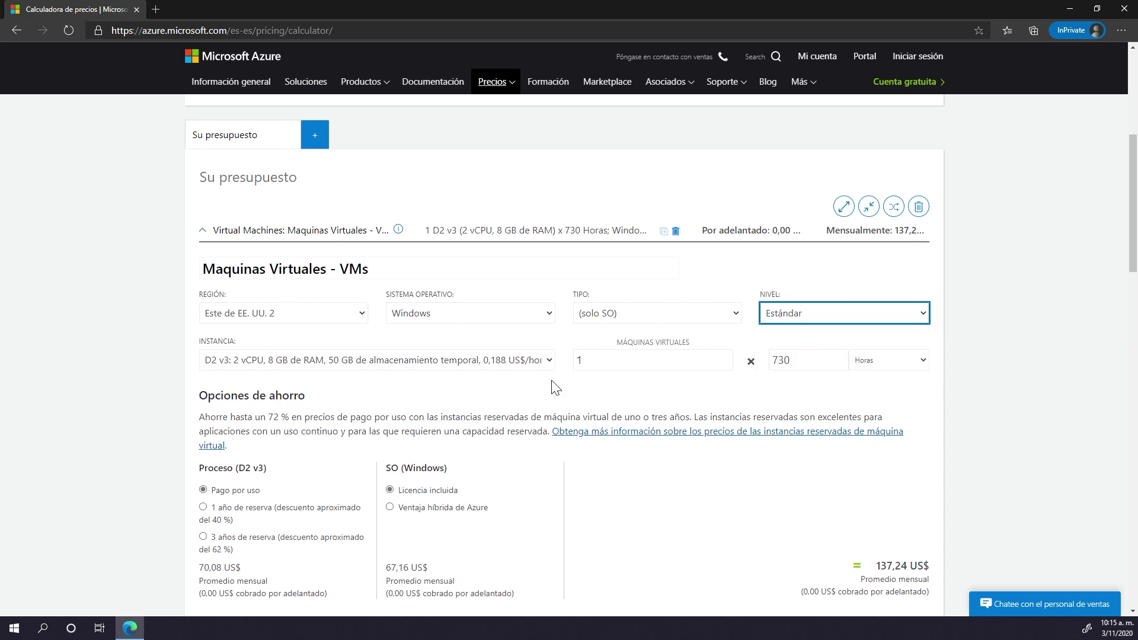
Choose the A4 v2 instance with 4 vCPU and 8 GB of RAM and set the number of virtual machines to 2
{"action": "left_click", "coordinate": [521, 362]}
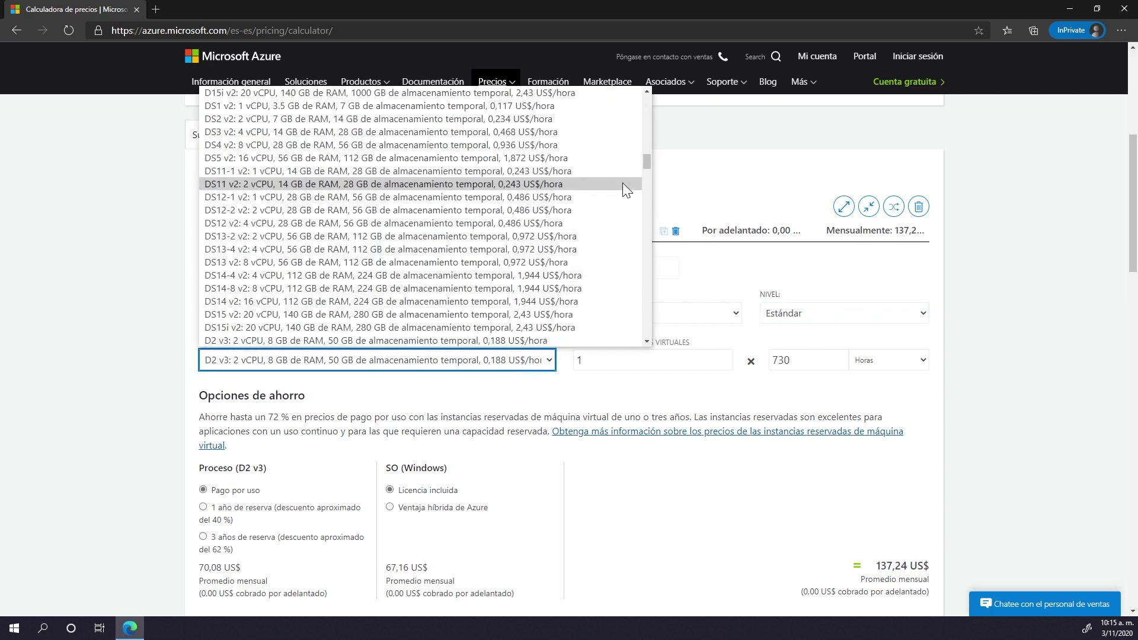
{"action": "left_click_drag", "start_coordinate": [648, 162], "coordinate": [652, 98]}
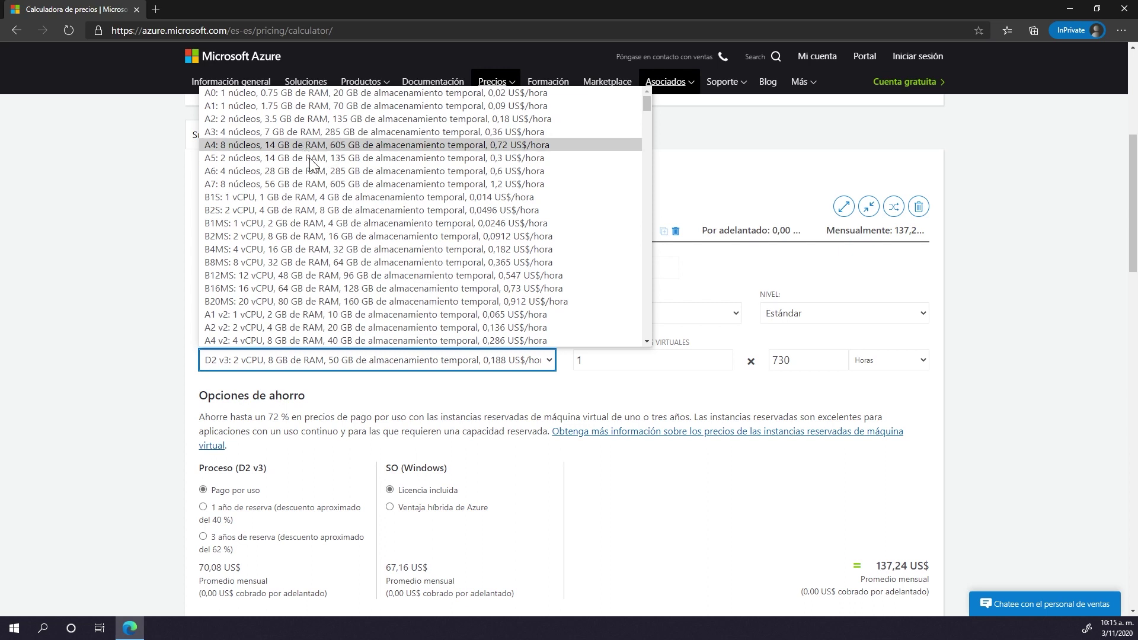
{"action": "scroll", "coordinate": [373, 185], "scroll_direction": "down", "scroll_amount": 1}
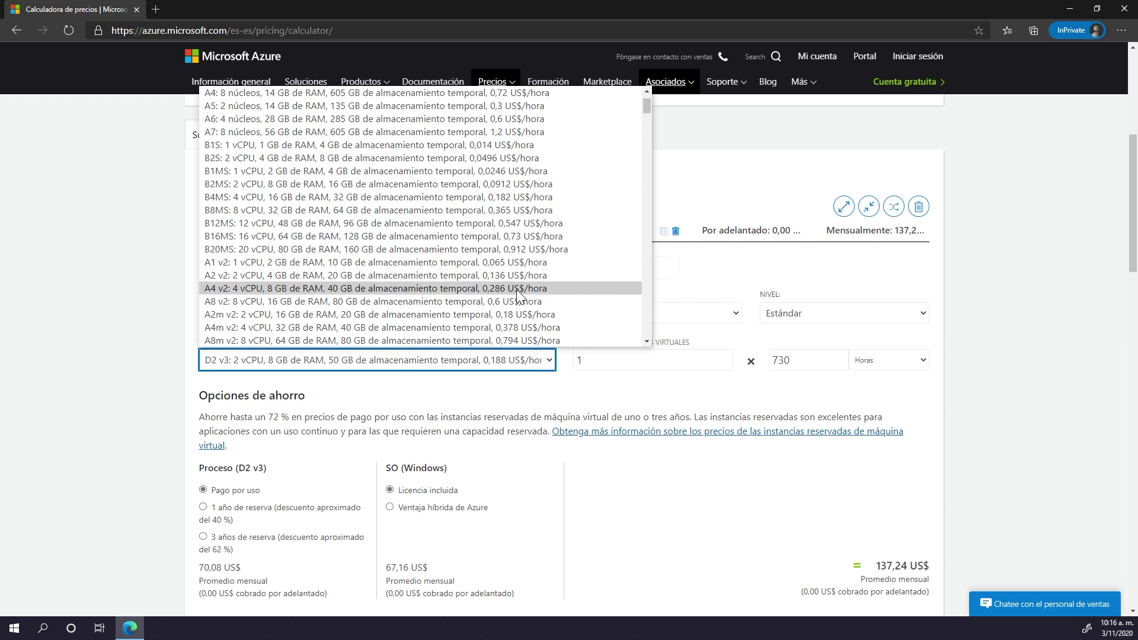
{"action": "left_click", "coordinate": [351, 289]}
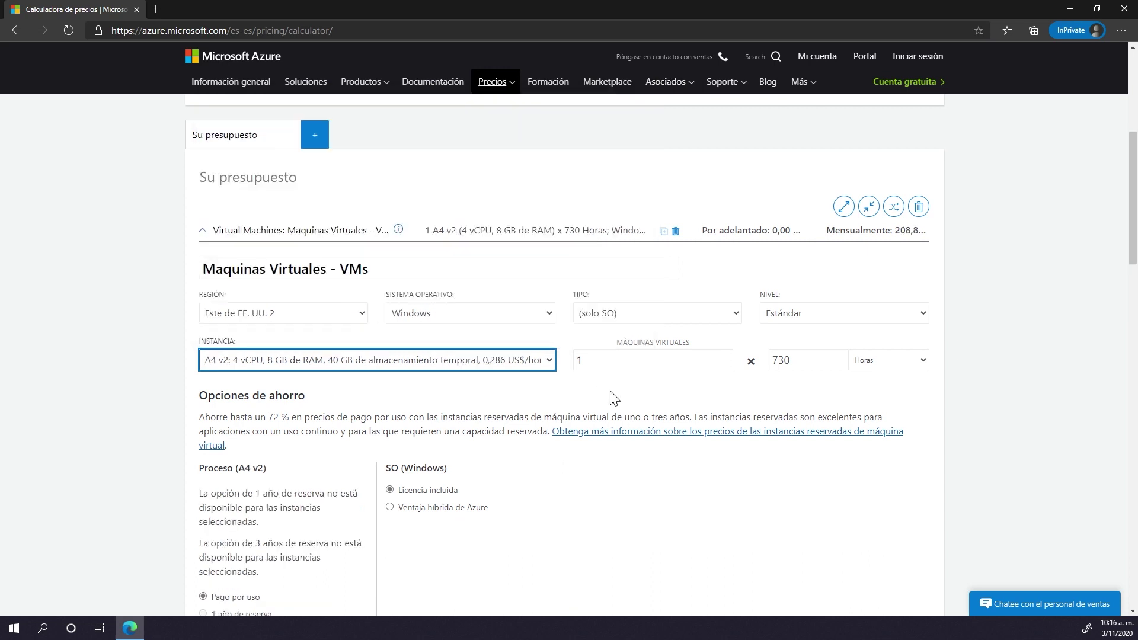
{"action": "left_click", "coordinate": [725, 356]}
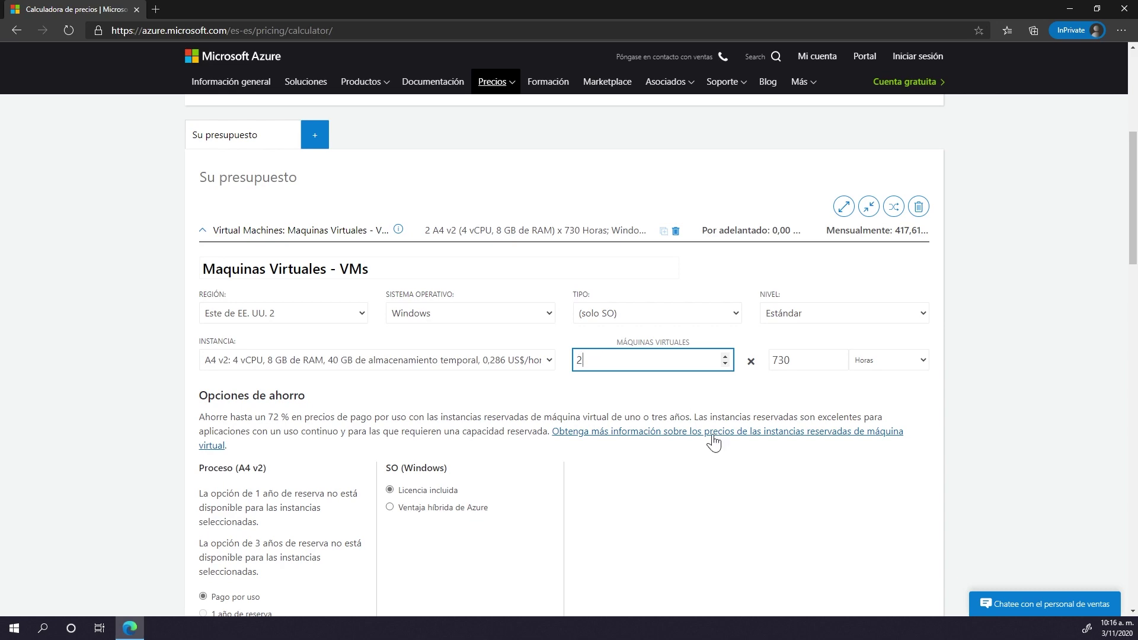
Try the Ventaja híbrida de Azure option for the Windows licence and switch back to Licencia incluida
{"action": "scroll", "coordinate": [711, 437], "scroll_direction": "down", "scroll_amount": 4}
{"action": "scroll", "coordinate": [711, 436], "scroll_direction": "up", "scroll_amount": 2}
{"action": "scroll", "coordinate": [708, 435], "scroll_direction": "down", "scroll_amount": 2}
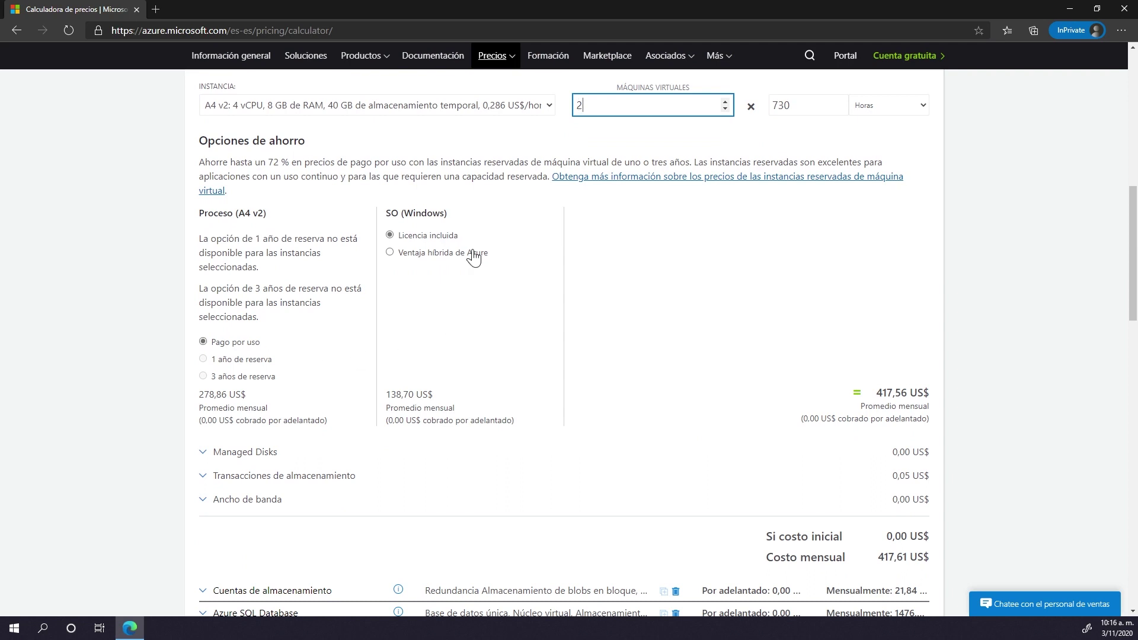
{"action": "left_click", "coordinate": [391, 254]}
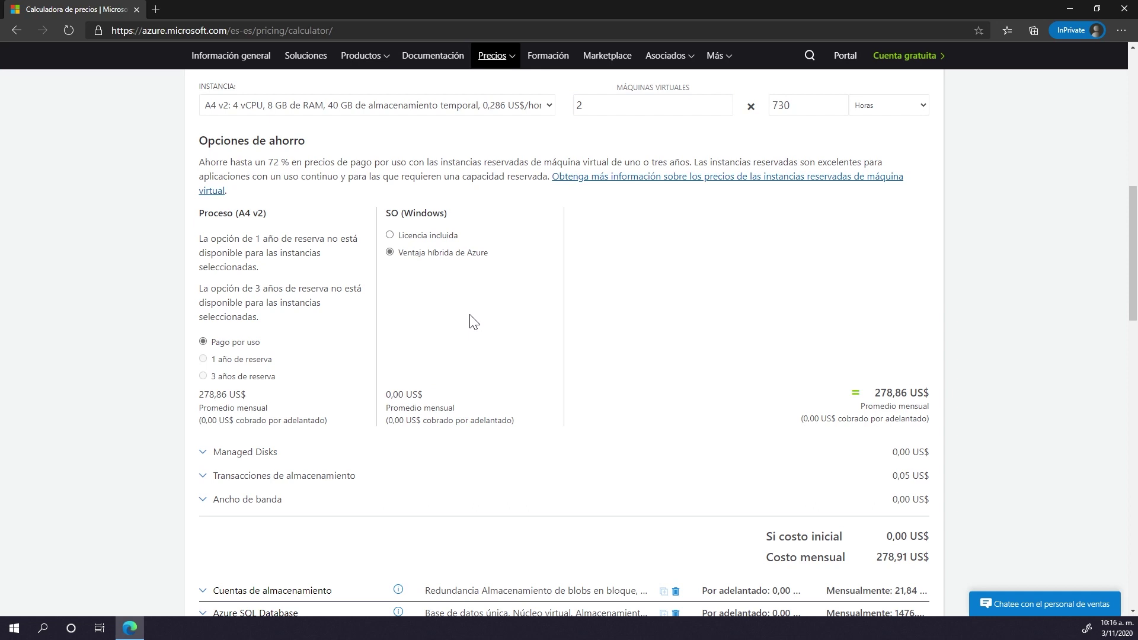
{"action": "left_click", "coordinate": [391, 236]}
{"action": "scroll", "coordinate": [513, 363], "scroll_direction": "up", "scroll_amount": 4}
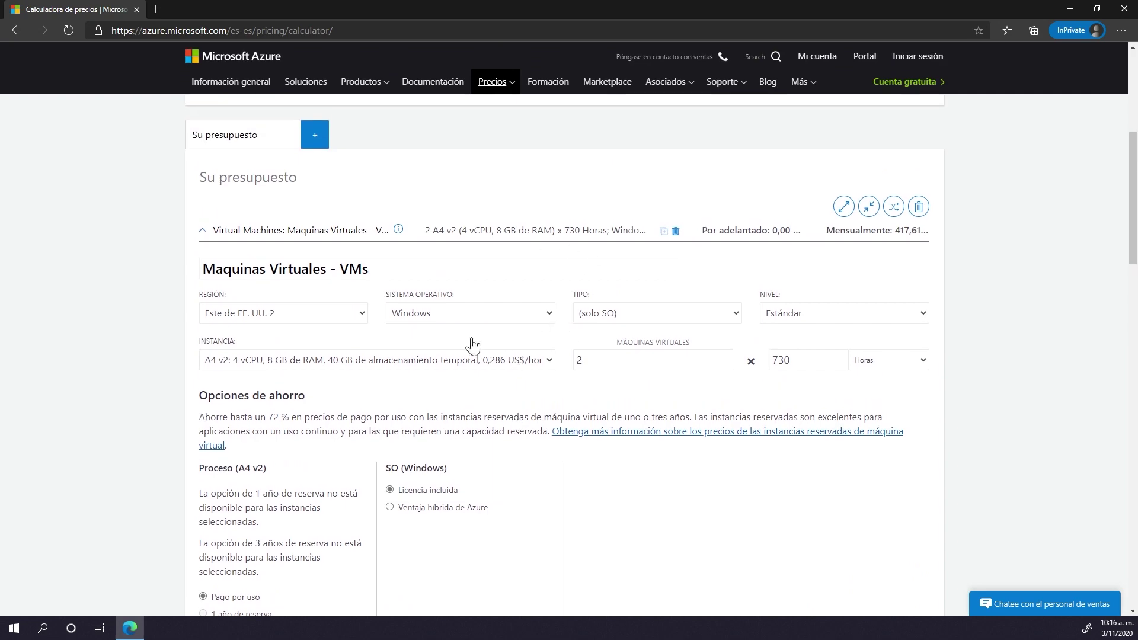
{"action": "scroll", "coordinate": [495, 380], "scroll_direction": "down", "scroll_amount": 4}
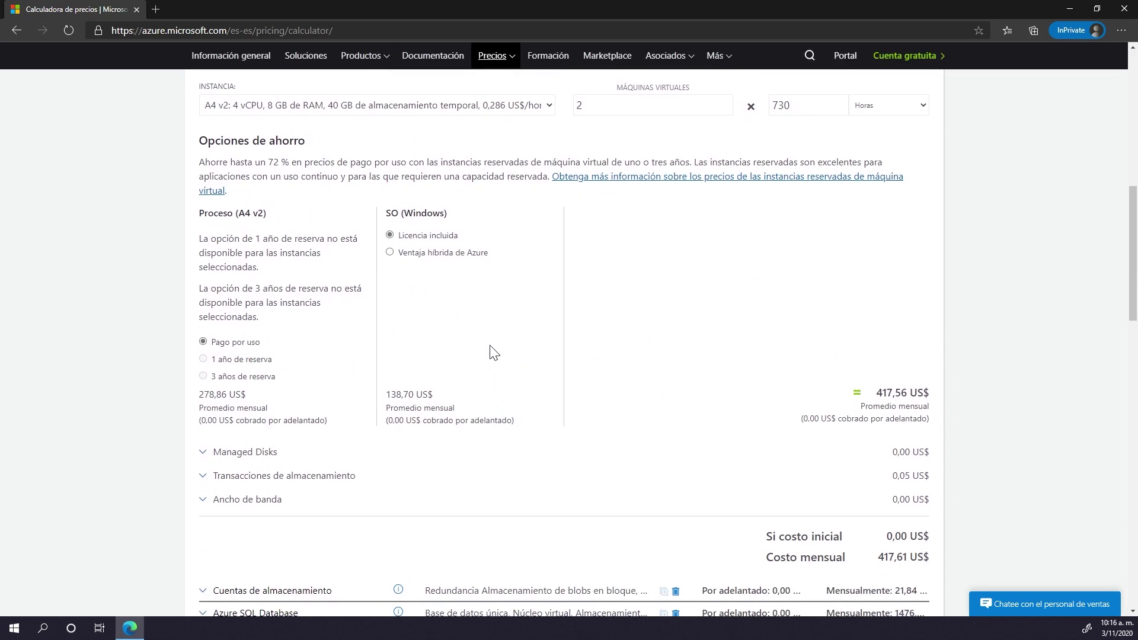
Check the Managed Disks and Ancho de banda subsections of the virtual machines entry and collapse them again
{"action": "scroll", "coordinate": [492, 358], "scroll_direction": "down", "scroll_amount": 2}
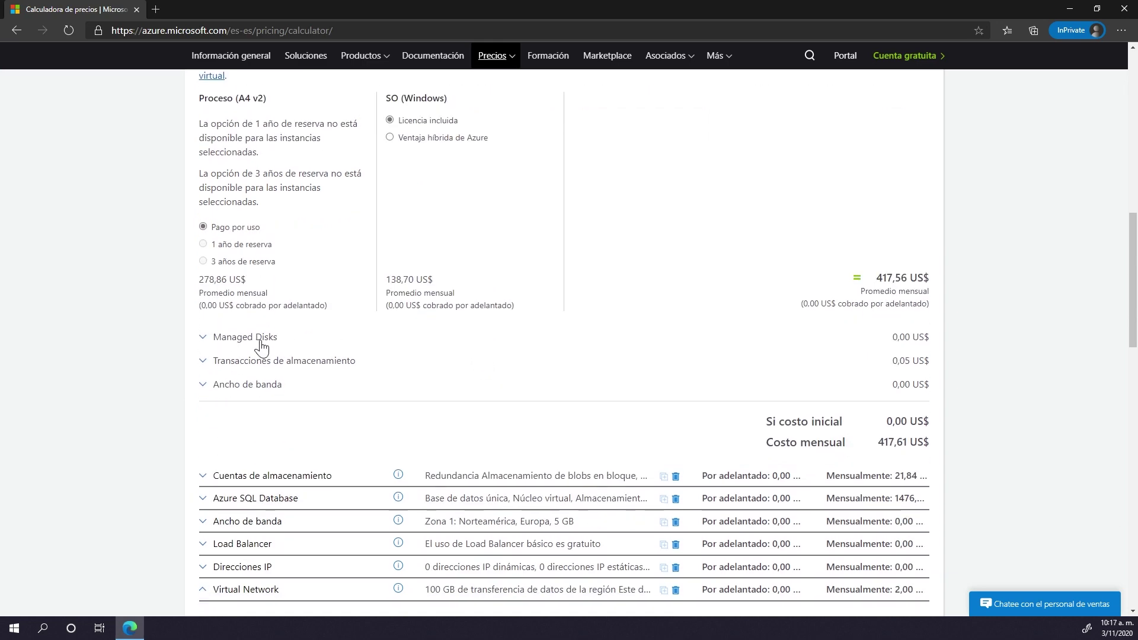
{"action": "left_click", "coordinate": [206, 339]}
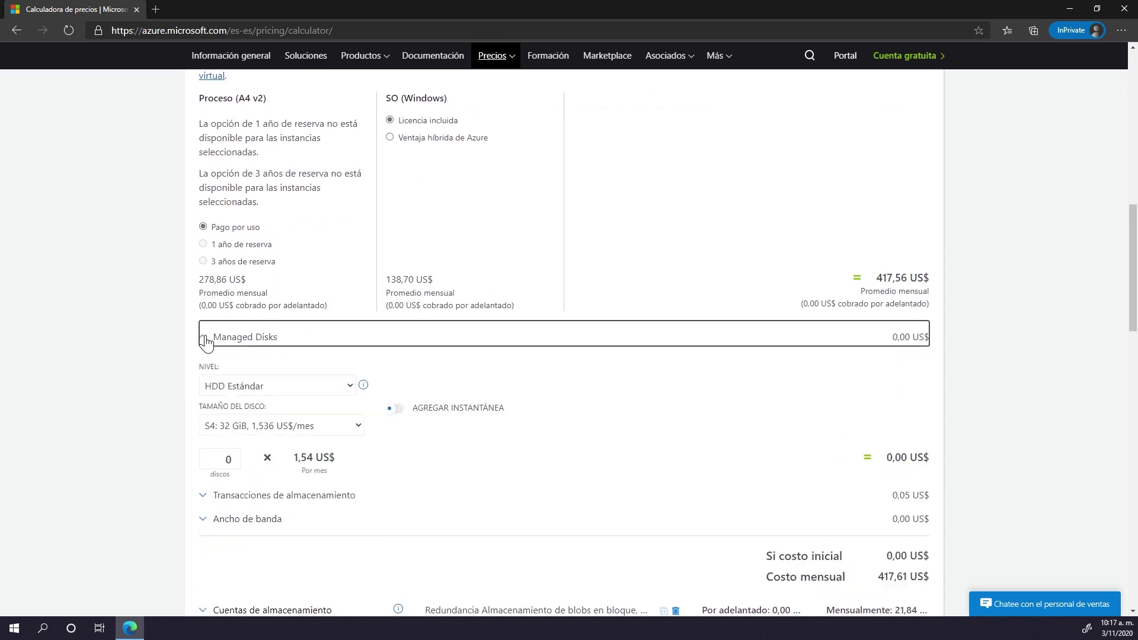
{"action": "left_click", "coordinate": [206, 339]}
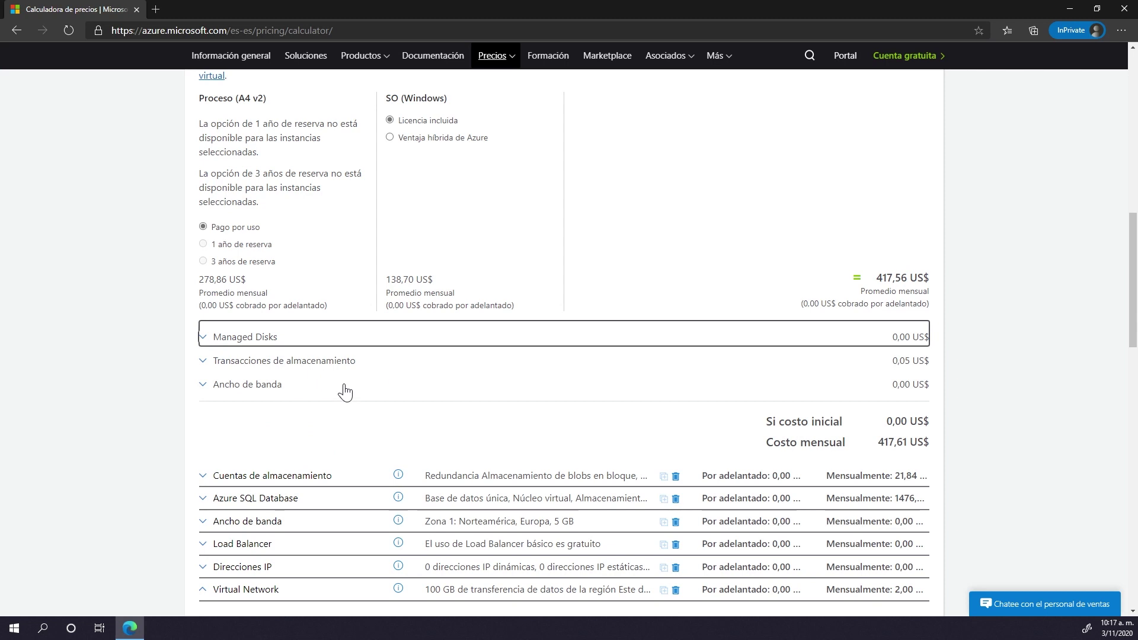
{"action": "left_click", "coordinate": [205, 387]}
{"action": "left_click", "coordinate": [207, 386]}
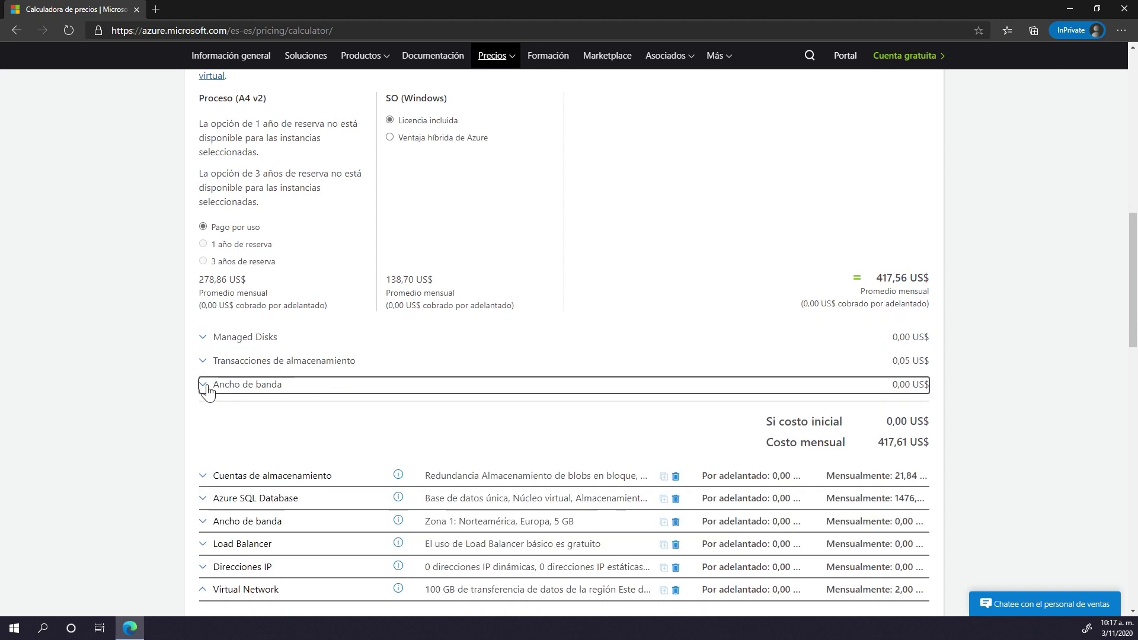
Expand the Cuentas de almacenamiento entry and set its region to Este de EE. UU. 2
{"action": "scroll", "coordinate": [432, 418], "scroll_direction": "down", "scroll_amount": 2}
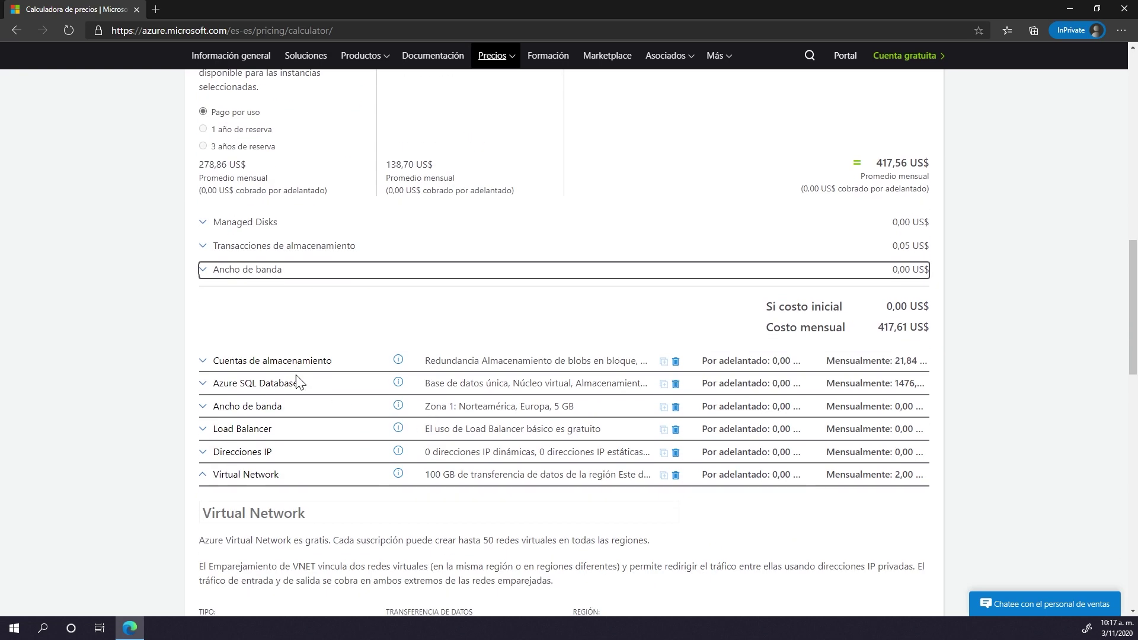
{"action": "left_click", "coordinate": [203, 363]}
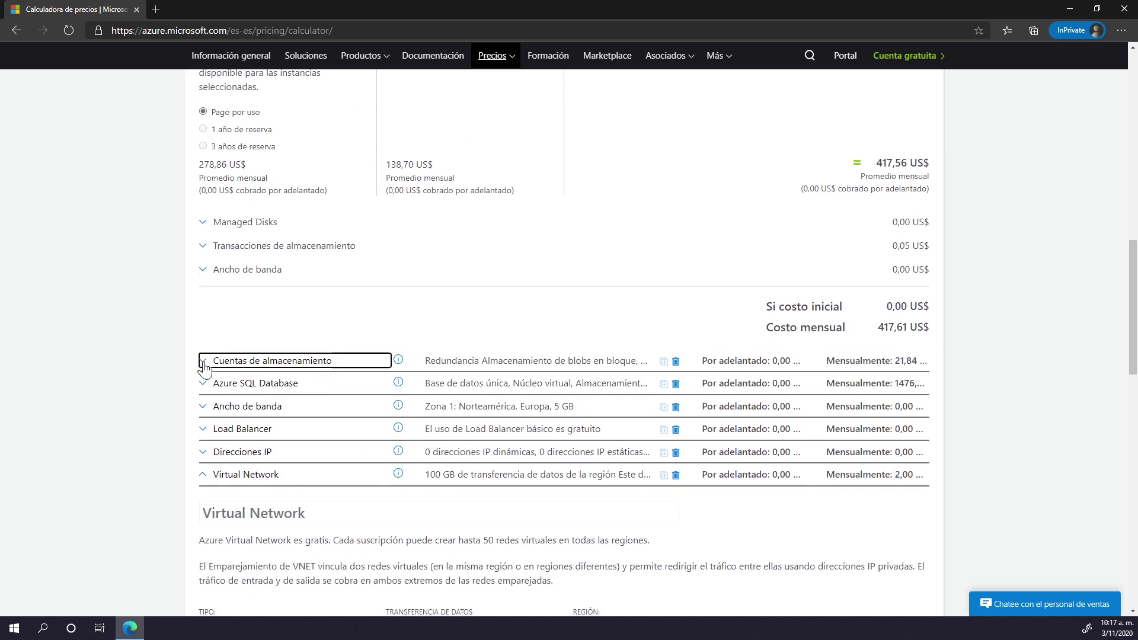
{"action": "scroll", "coordinate": [555, 439], "scroll_direction": "down", "scroll_amount": 2}
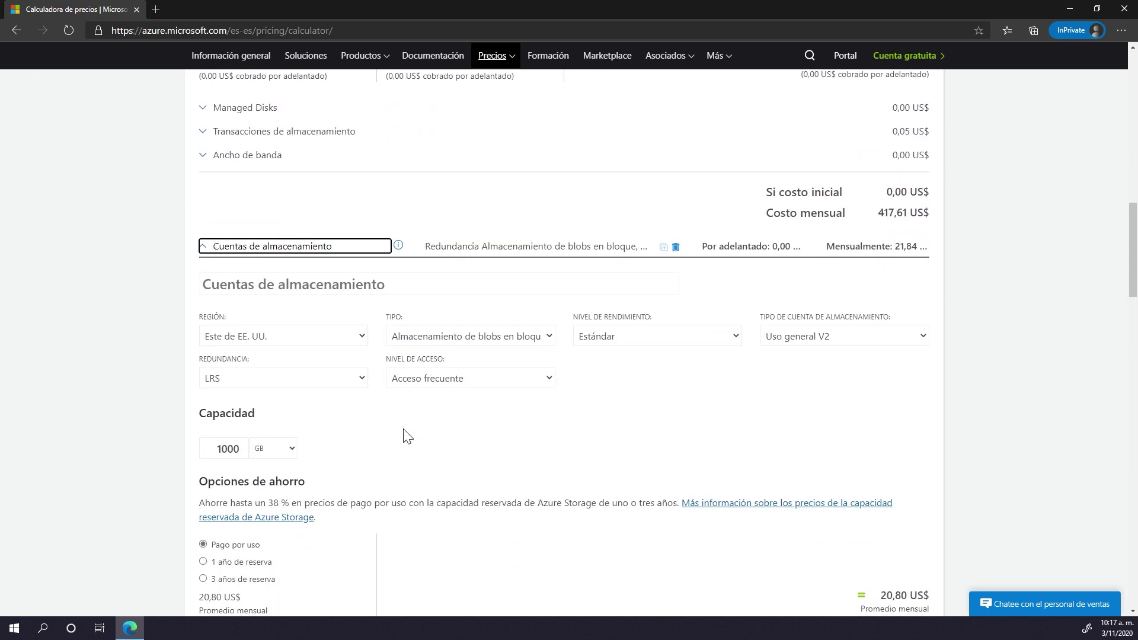
{"action": "left_click", "coordinate": [304, 340]}
{"action": "scroll", "coordinate": [325, 474], "scroll_direction": "down", "scroll_amount": 2}
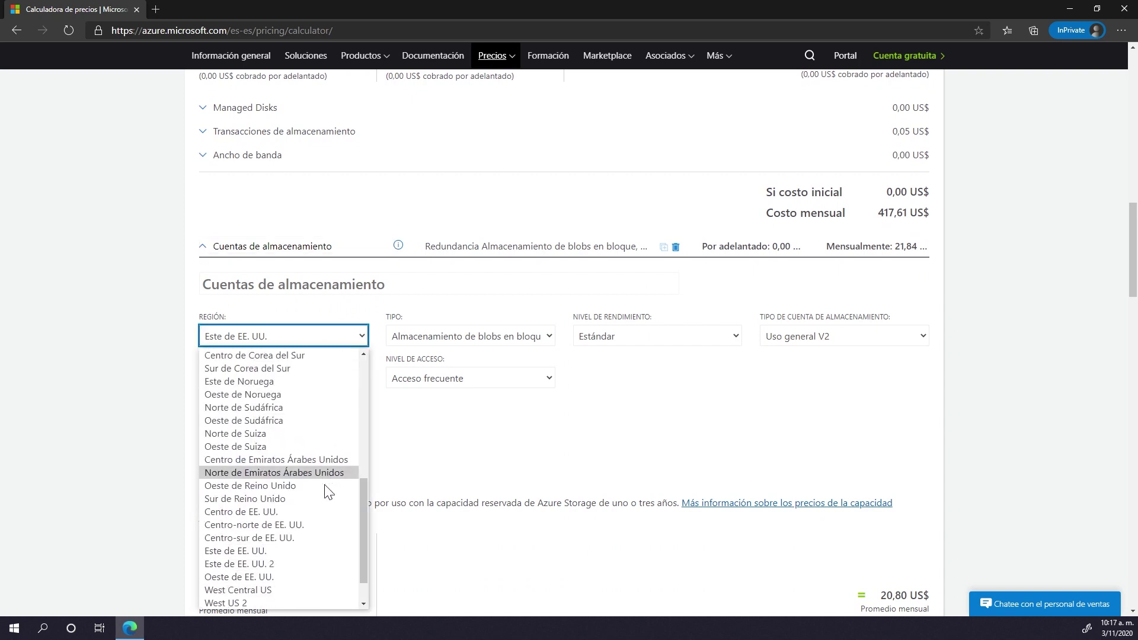
{"action": "left_click", "coordinate": [292, 564]}
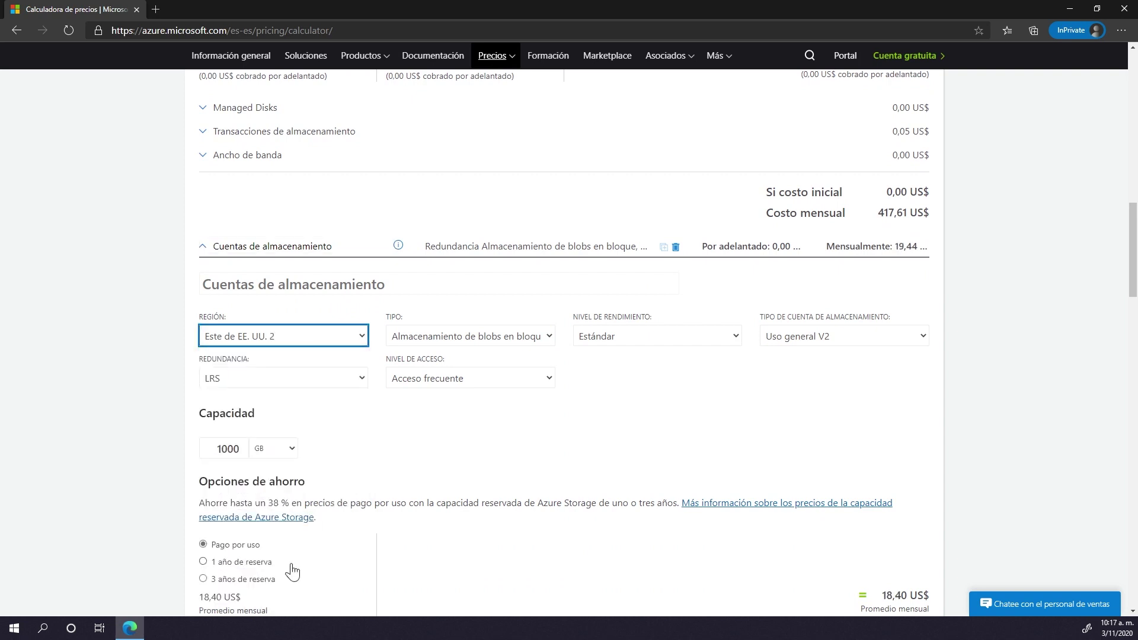
Set the storage accounts type to Managed Disks and the level to SSD Premium
{"action": "left_click", "coordinate": [529, 338]}
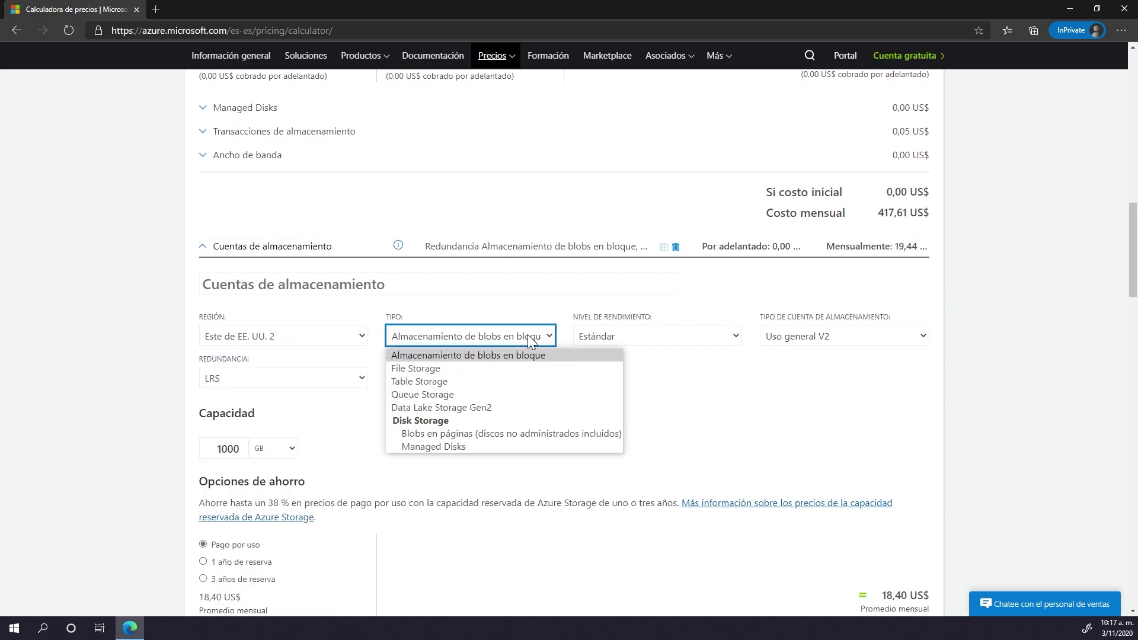
{"action": "left_click", "coordinate": [454, 447]}
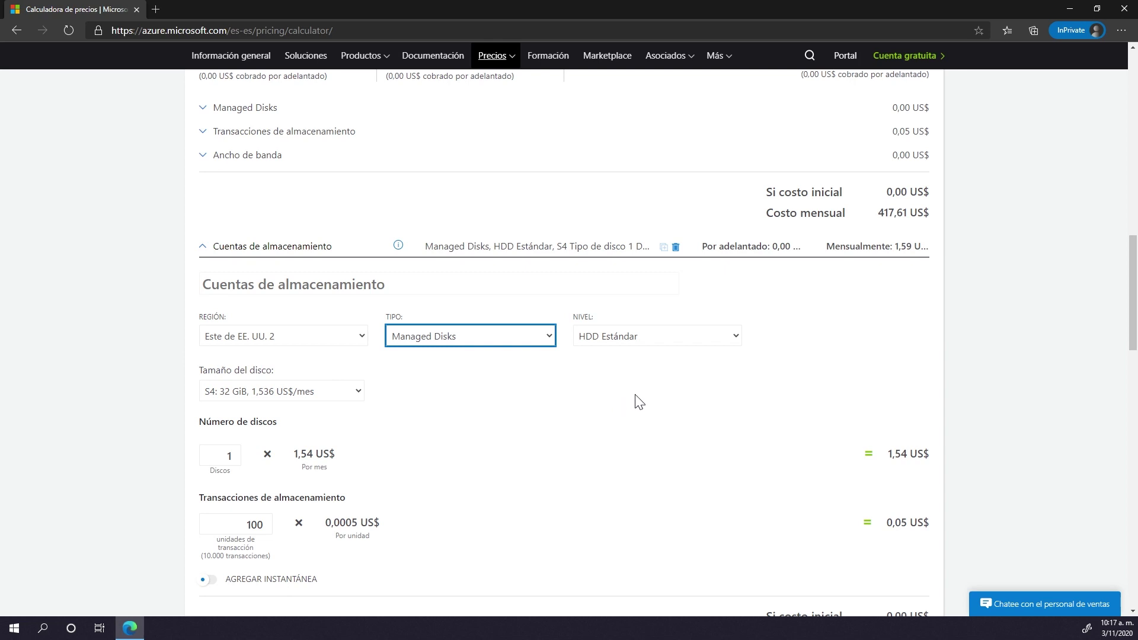
{"action": "left_click", "coordinate": [642, 338]}
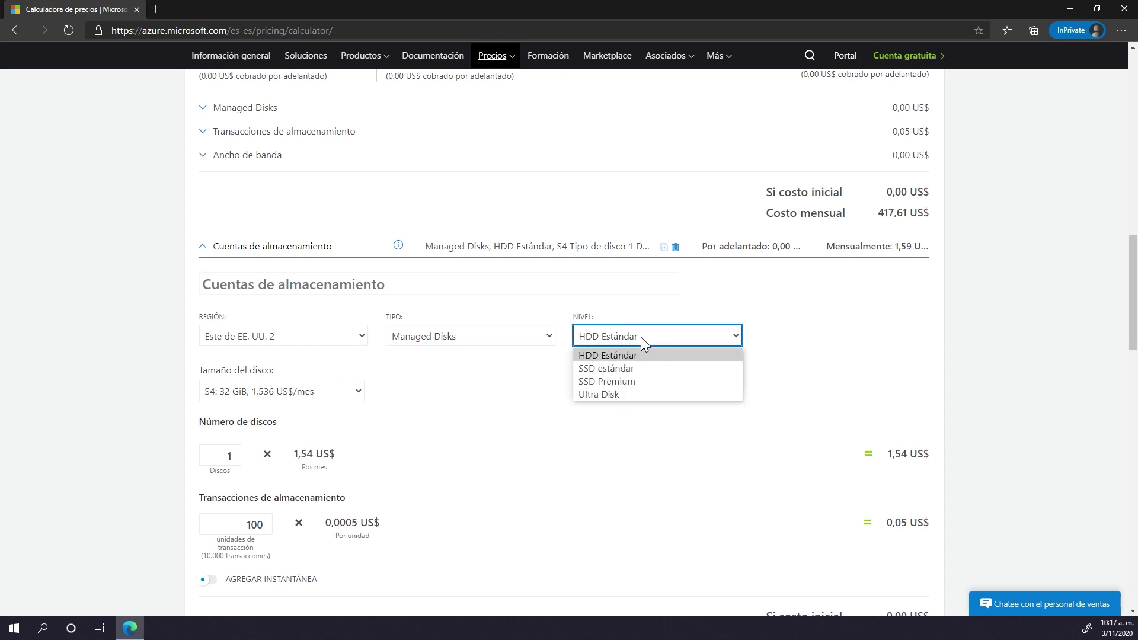
{"action": "left_click", "coordinate": [624, 382]}
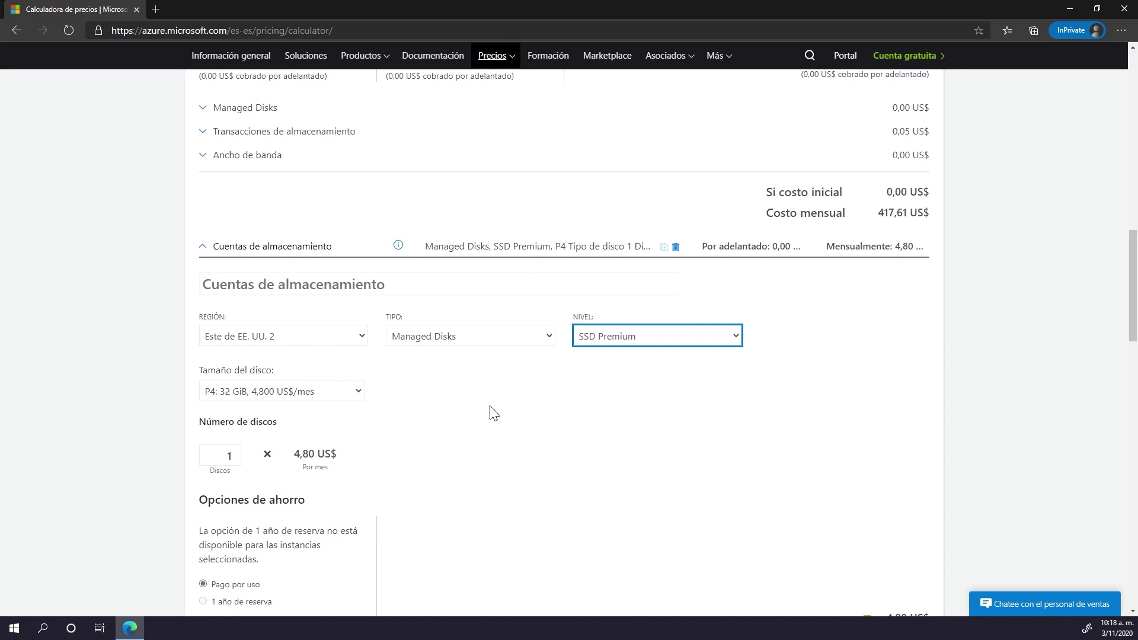
Choose the P2 disk size of 8 GiB for the storage accounts and set the number of disks to 2
{"action": "left_click", "coordinate": [325, 391]}
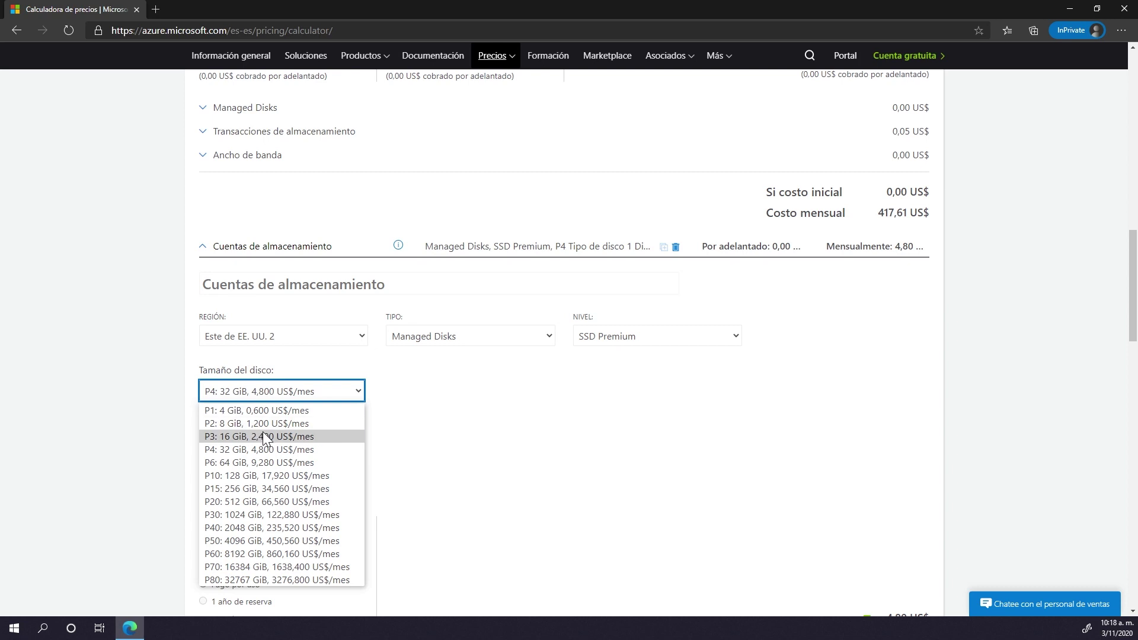
{"action": "left_click", "coordinate": [222, 423]}
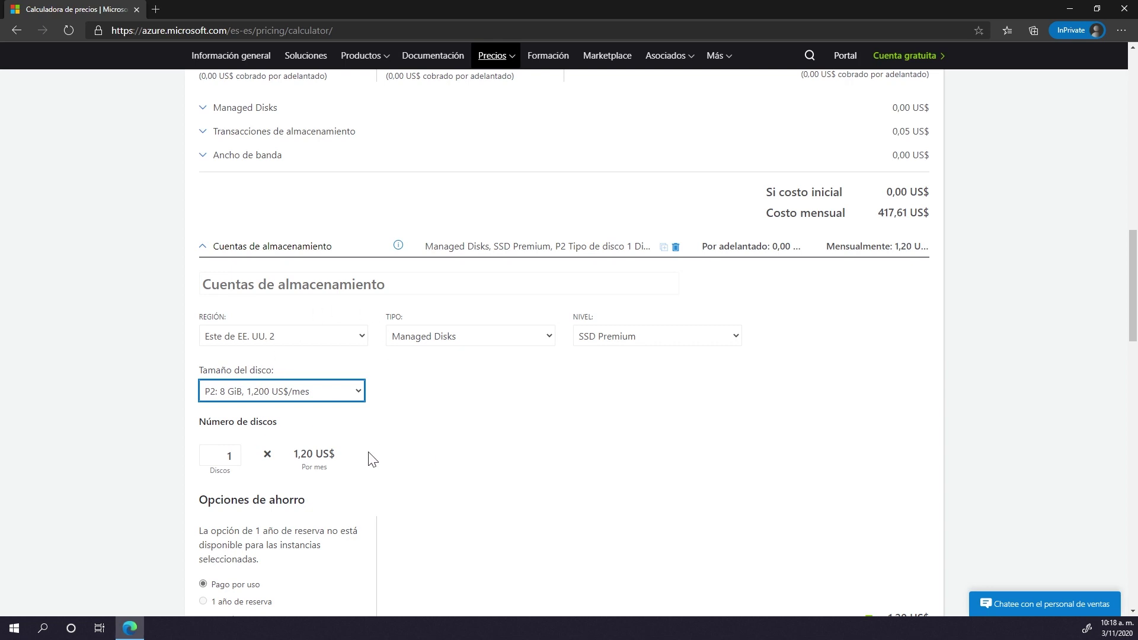
{"action": "left_click", "coordinate": [236, 451]}
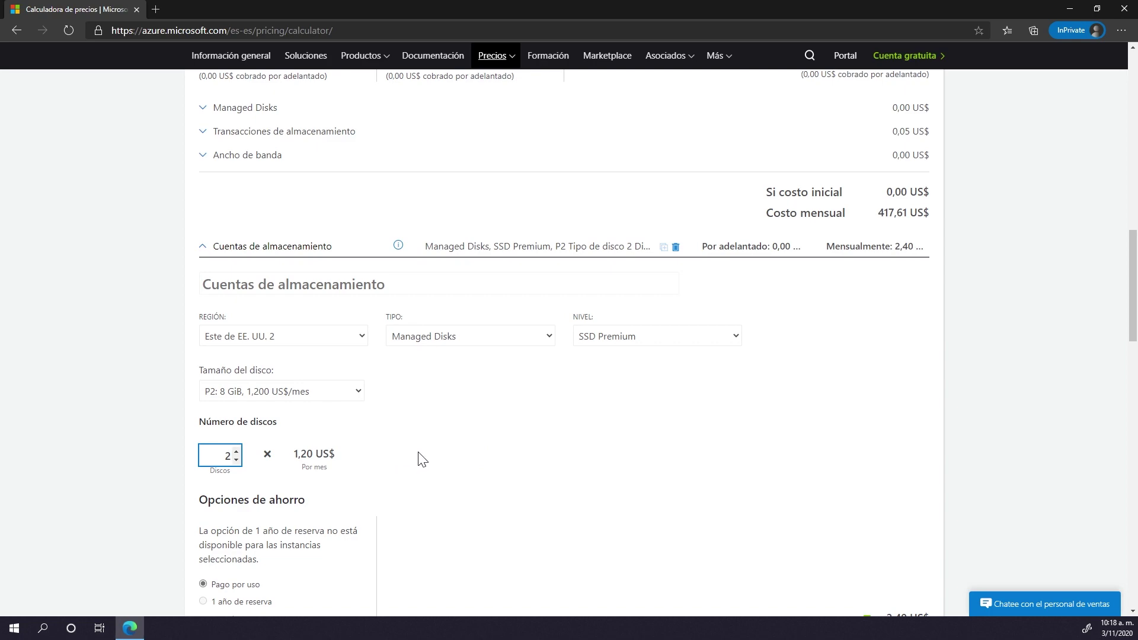
{"action": "left_click", "coordinate": [509, 430]}
{"action": "scroll", "coordinate": [480, 486], "scroll_direction": "down", "scroll_amount": 3}
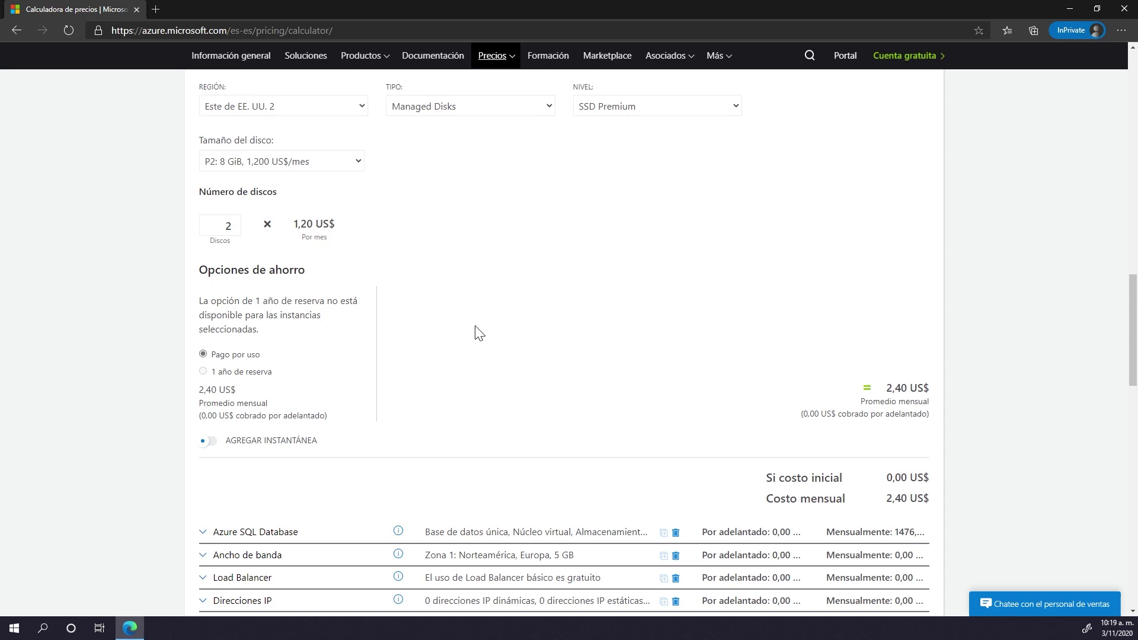
Expand the Azure SQL Database entry and name the storage accounts entry "SSD Premium 2"
{"action": "scroll", "coordinate": [474, 422], "scroll_direction": "down", "scroll_amount": 4}
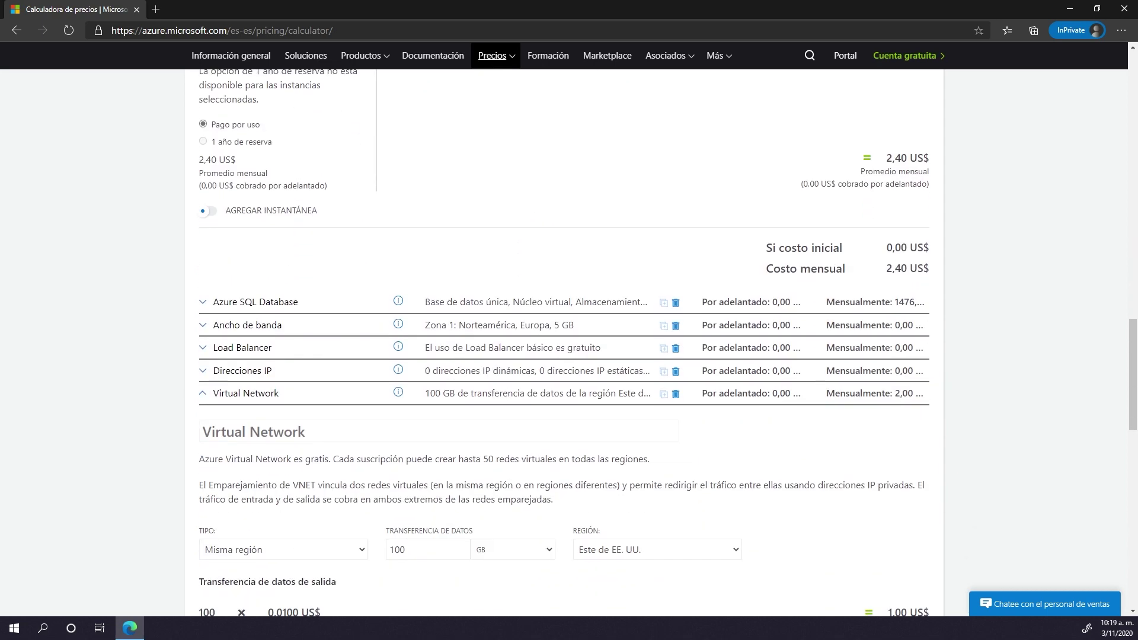
{"action": "left_click", "coordinate": [203, 303]}
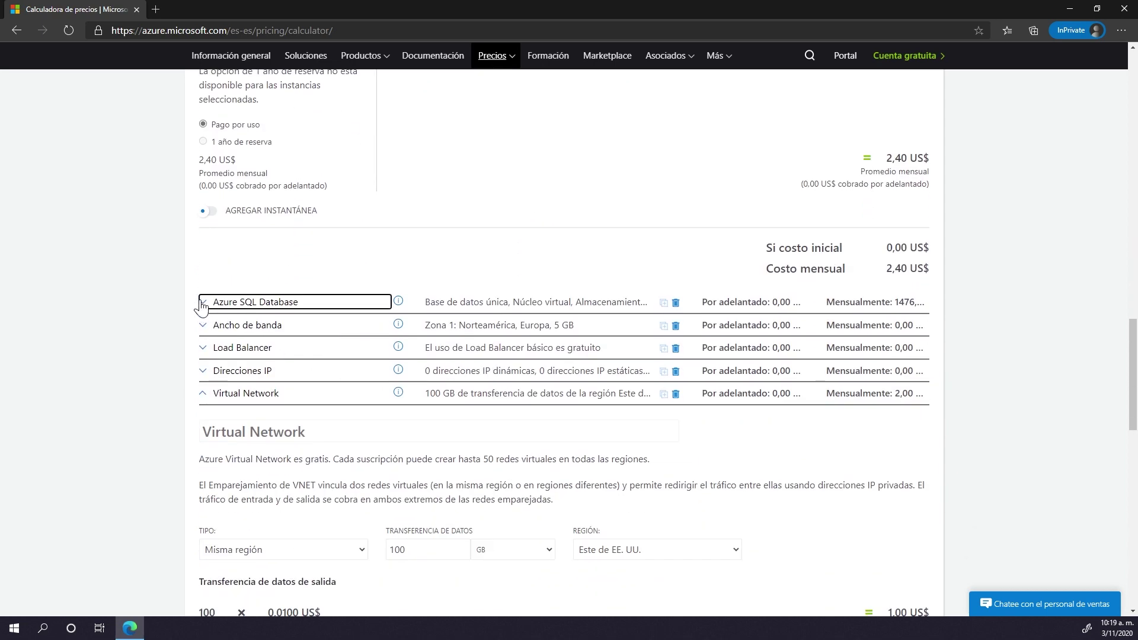
{"action": "scroll", "coordinate": [456, 438], "scroll_direction": "up", "scroll_amount": 15}
{"action": "scroll", "coordinate": [457, 439], "scroll_direction": "down", "scroll_amount": 4}
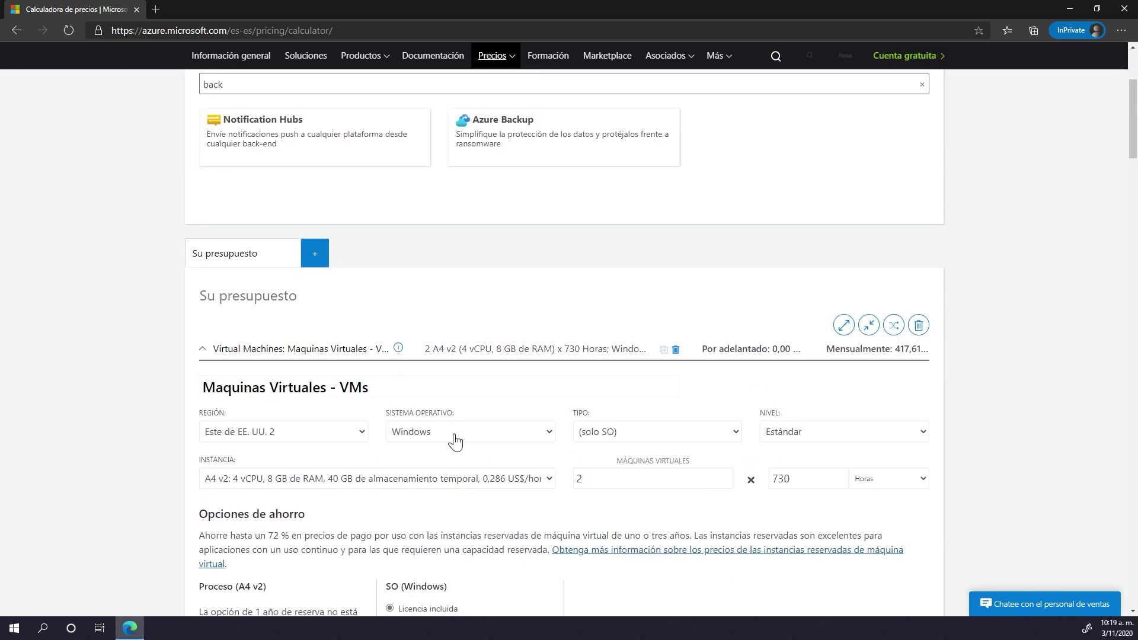
{"action": "scroll", "coordinate": [457, 442], "scroll_direction": "down", "scroll_amount": 9}
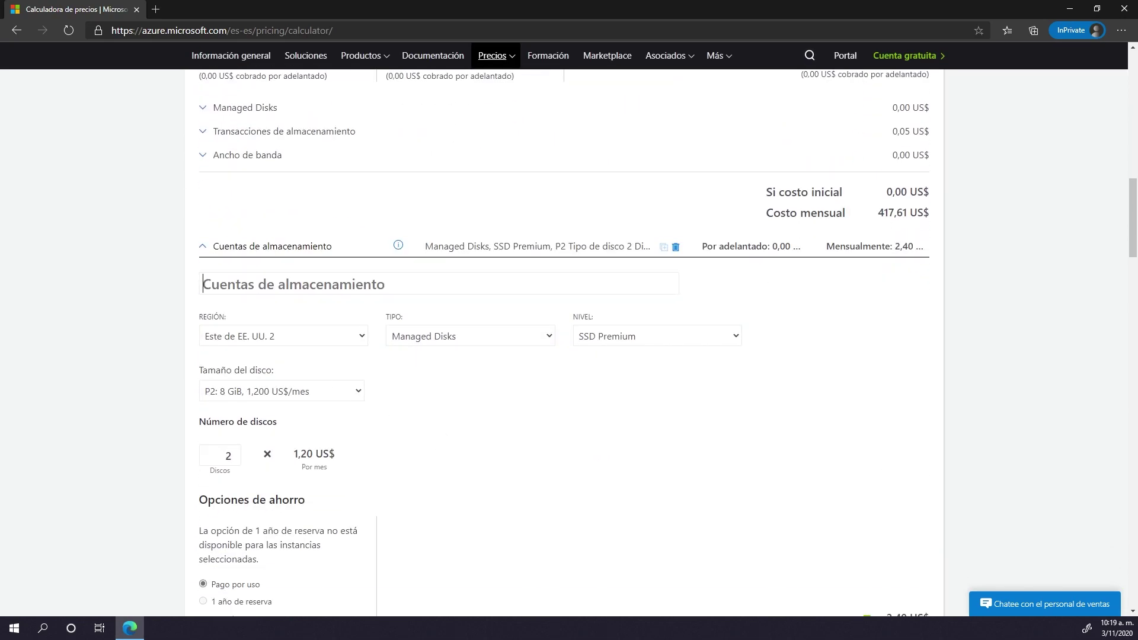
{"action": "type", "text": "SSD Premi"}
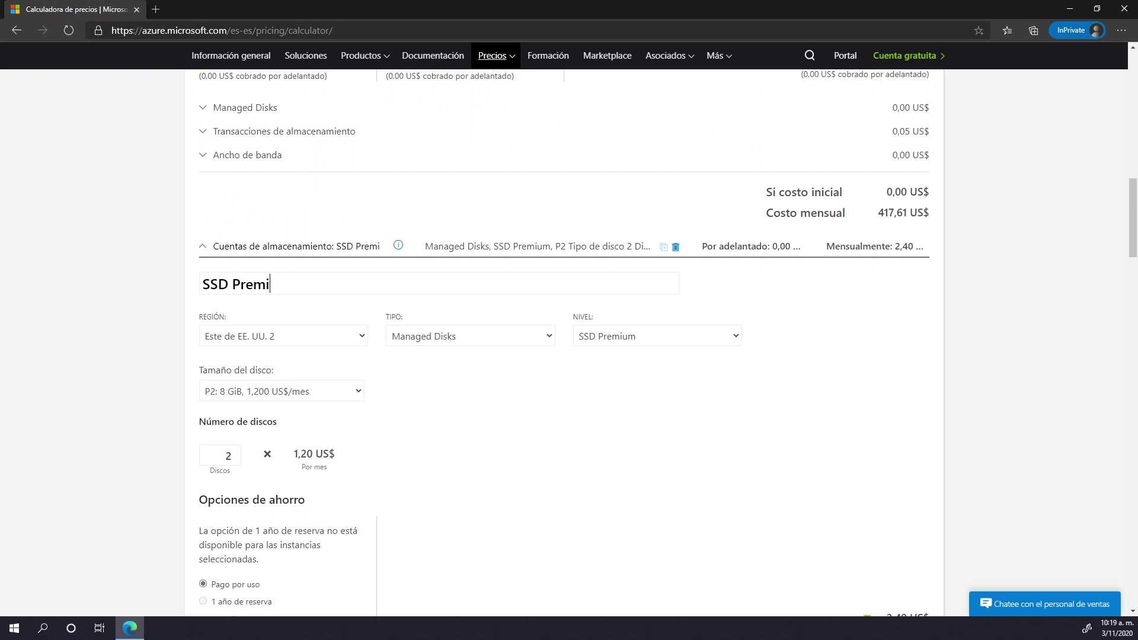
{"action": "key", "text": "BackSpace"}
{"action": "type", "text": "ium 2"}
Name the Azure SQL Database entry "Base de datos" and set its region to Este de EE. UU. 2
{"action": "scroll", "coordinate": [577, 355], "scroll_direction": "down", "scroll_amount": 8}
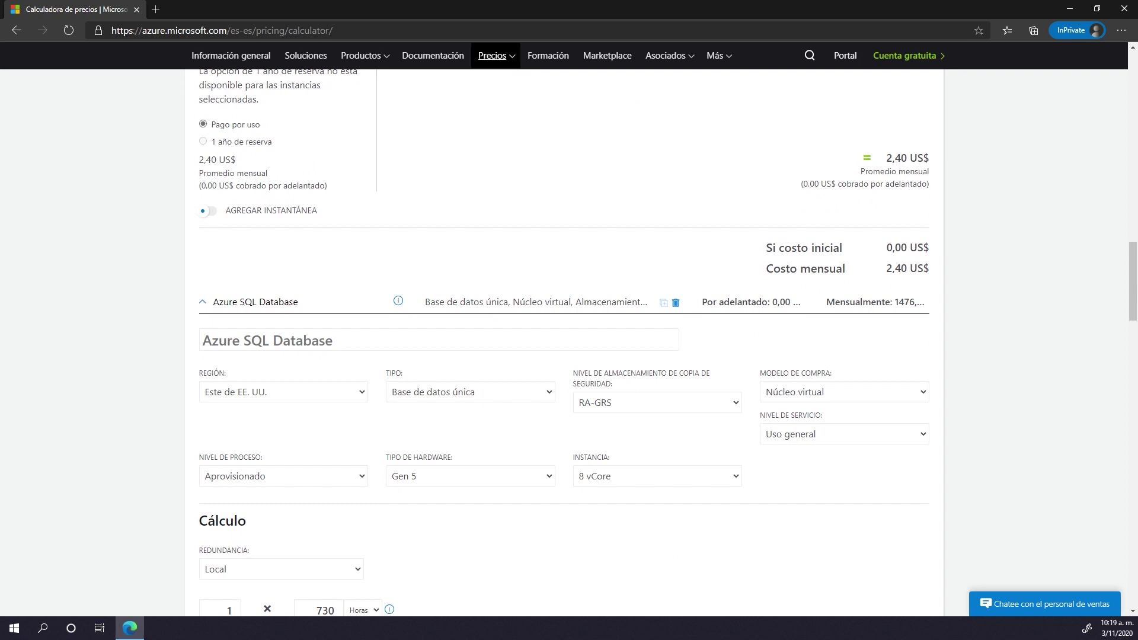
{"action": "left_click", "coordinate": [355, 340]}
{"action": "type", "text": "Base"}
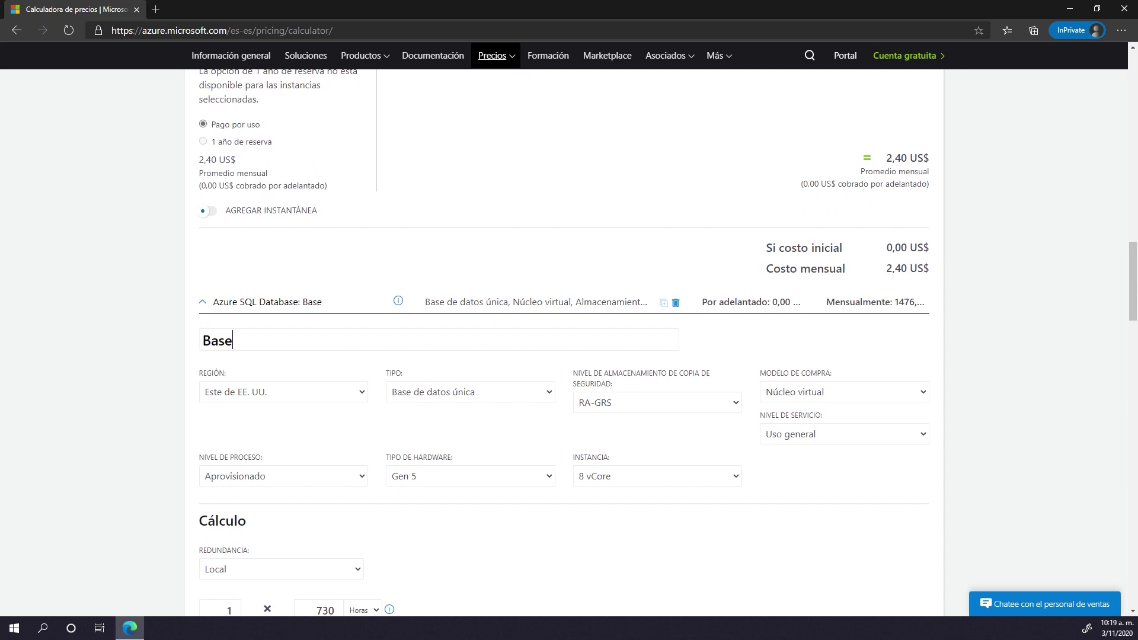
{"action": "type", "text": " de datos"}
{"action": "left_click", "coordinate": [294, 399]}
{"action": "scroll", "coordinate": [285, 359], "scroll_direction": "down", "scroll_amount": 2}
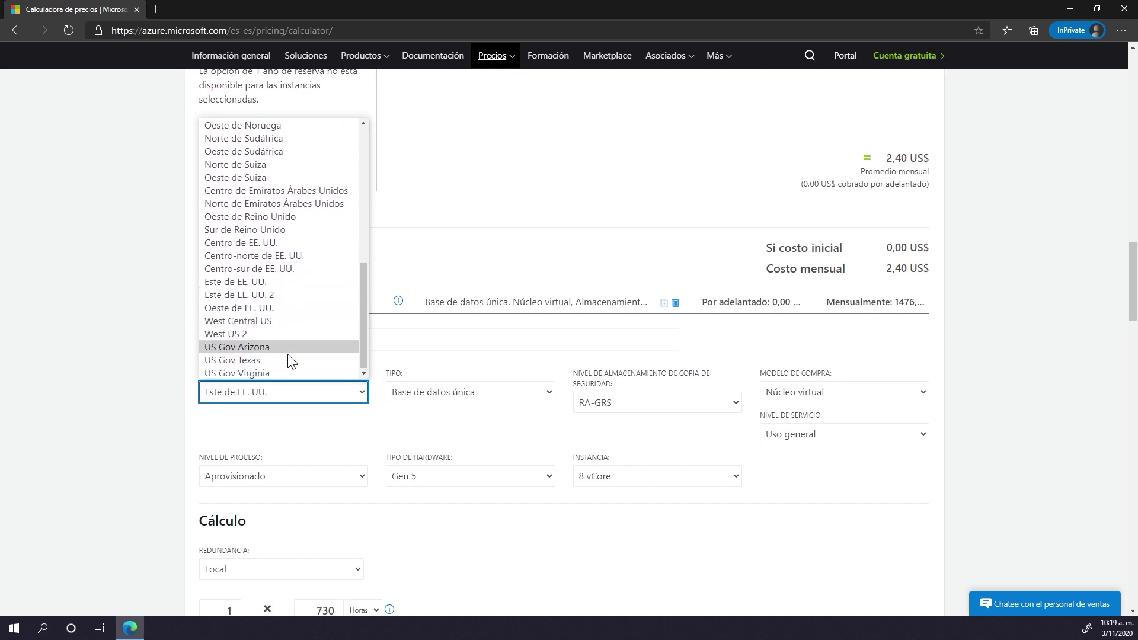
{"action": "left_click", "coordinate": [264, 295]}
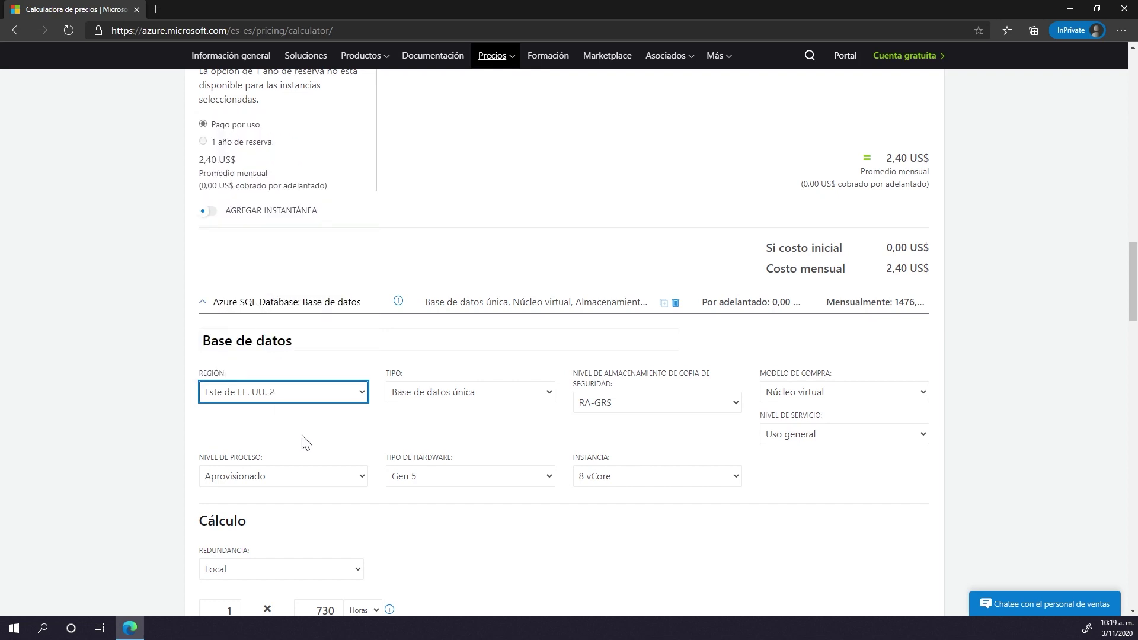
Review the database's type, backup storage, purchase model, hardware and instance options without changing the selections
{"action": "left_click", "coordinate": [484, 400]}
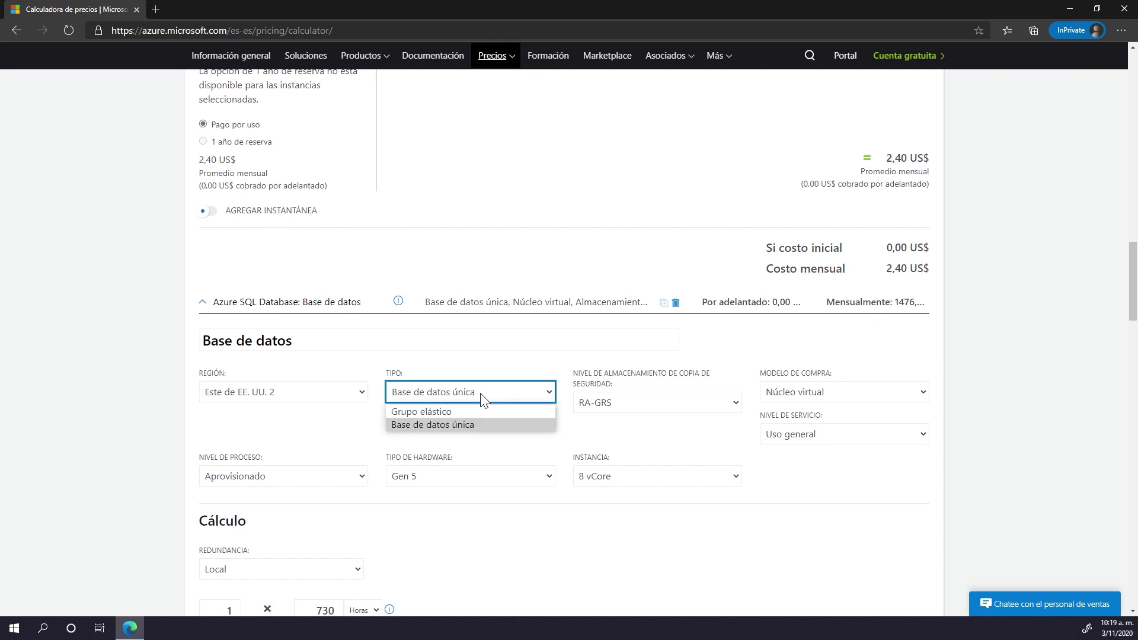
{"action": "left_click", "coordinate": [542, 363]}
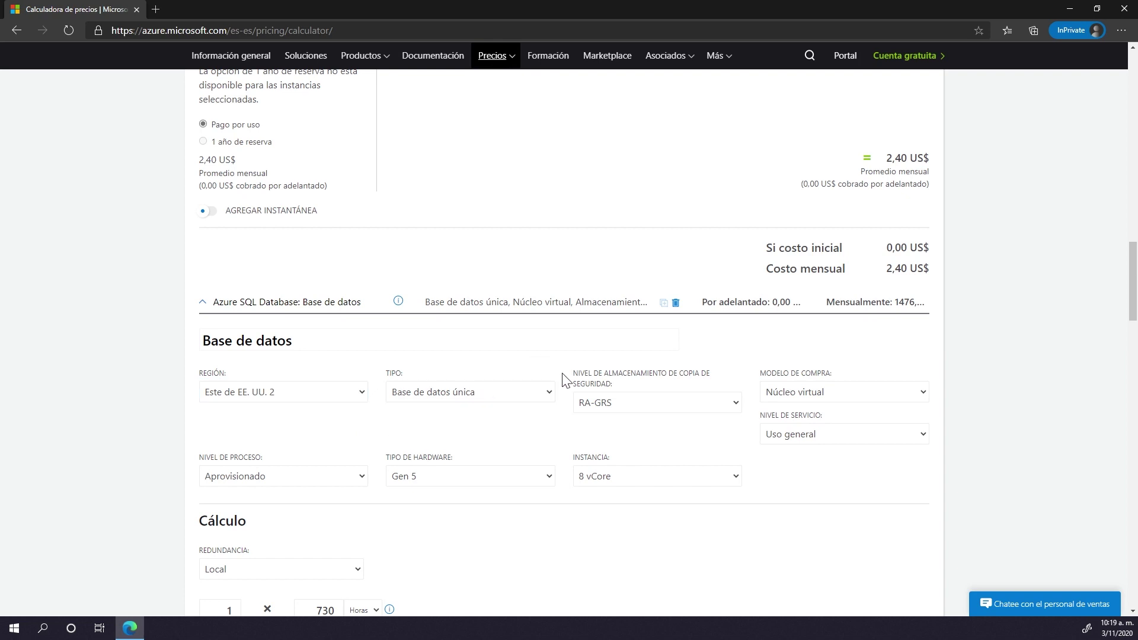
{"action": "left_click", "coordinate": [668, 407]}
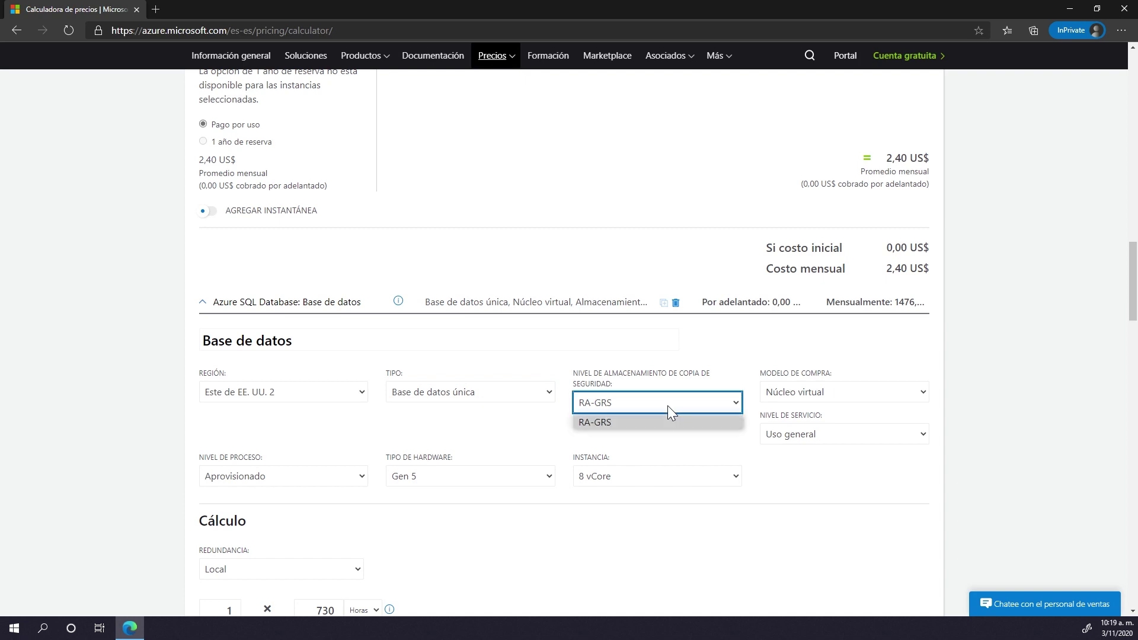
{"action": "left_click", "coordinate": [706, 444]}
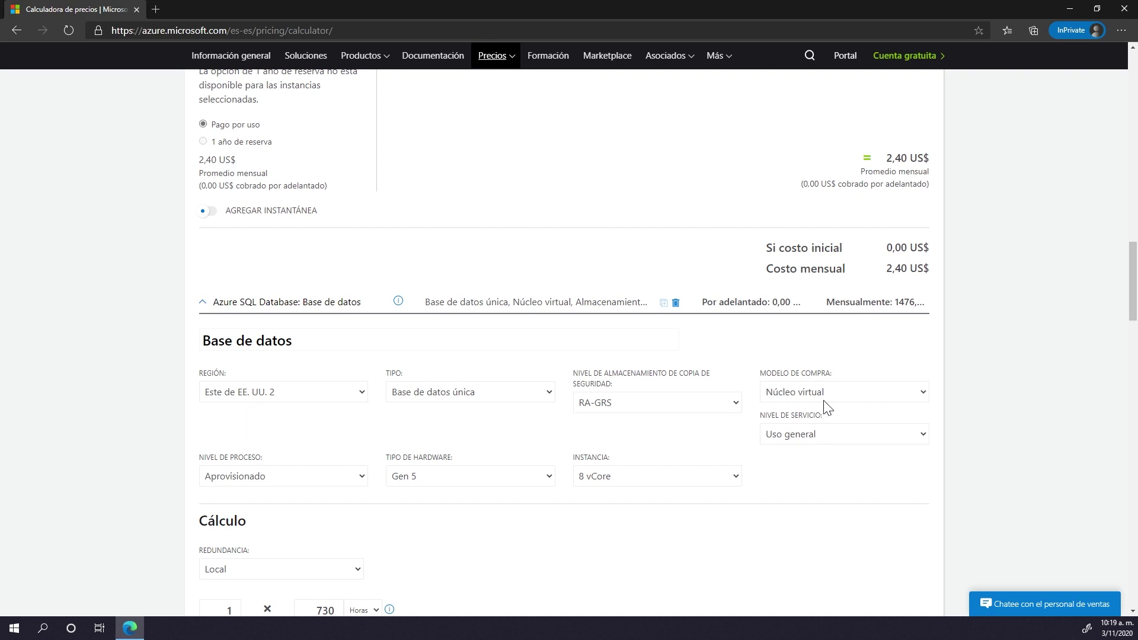
{"action": "left_click", "coordinate": [838, 393]}
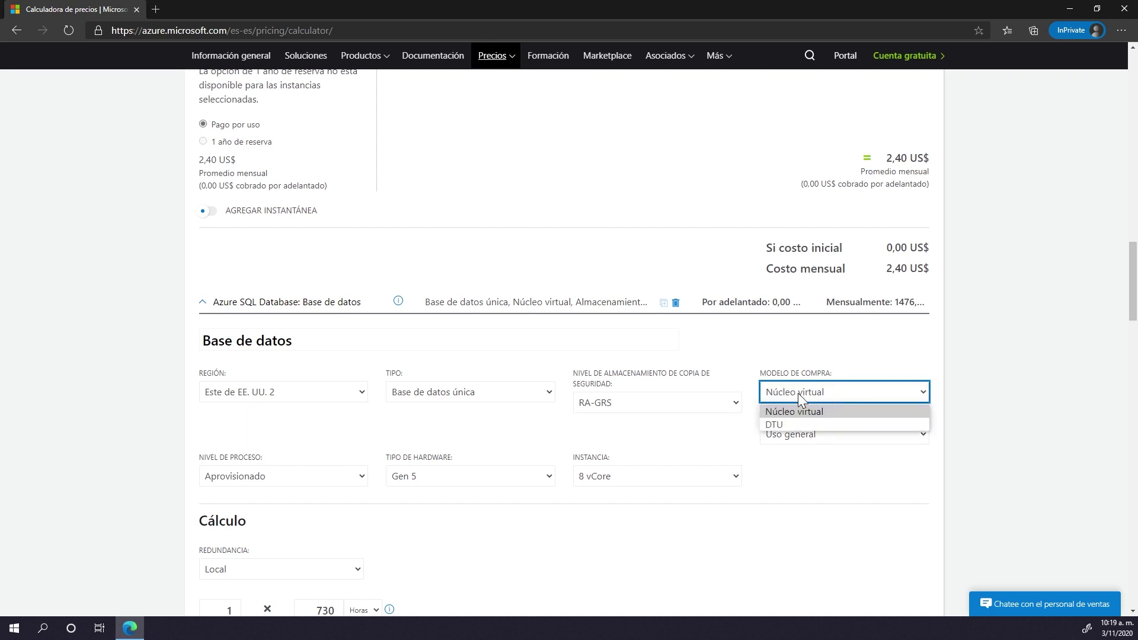
{"action": "left_click", "coordinate": [317, 448]}
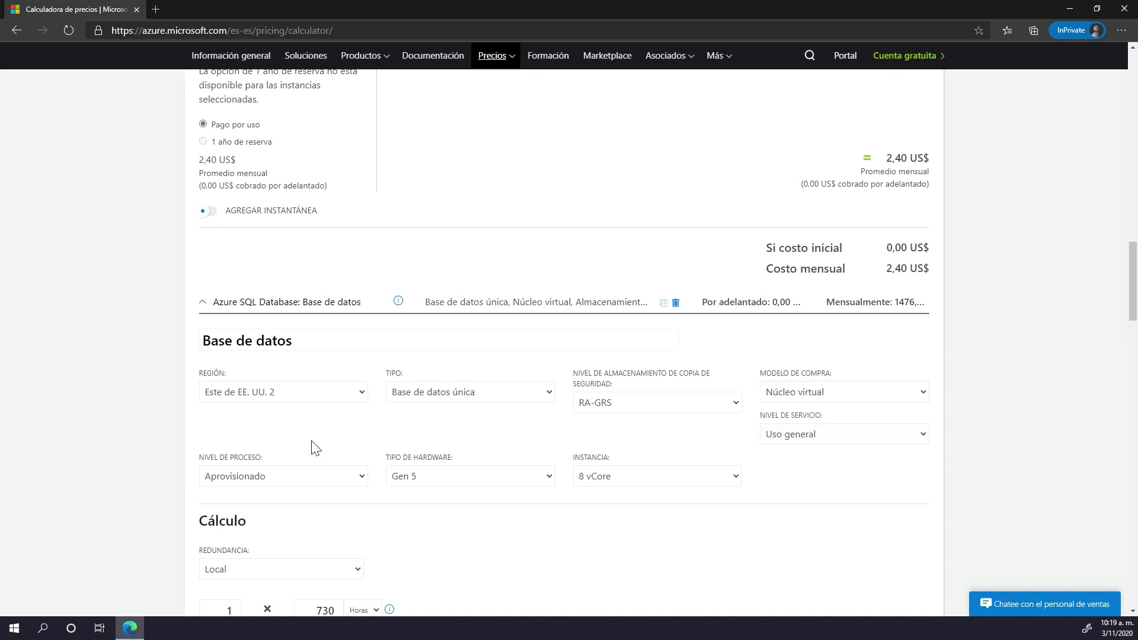
{"action": "left_click", "coordinate": [445, 483]}
{"action": "left_click", "coordinate": [446, 483]}
{"action": "left_click", "coordinate": [638, 483]}
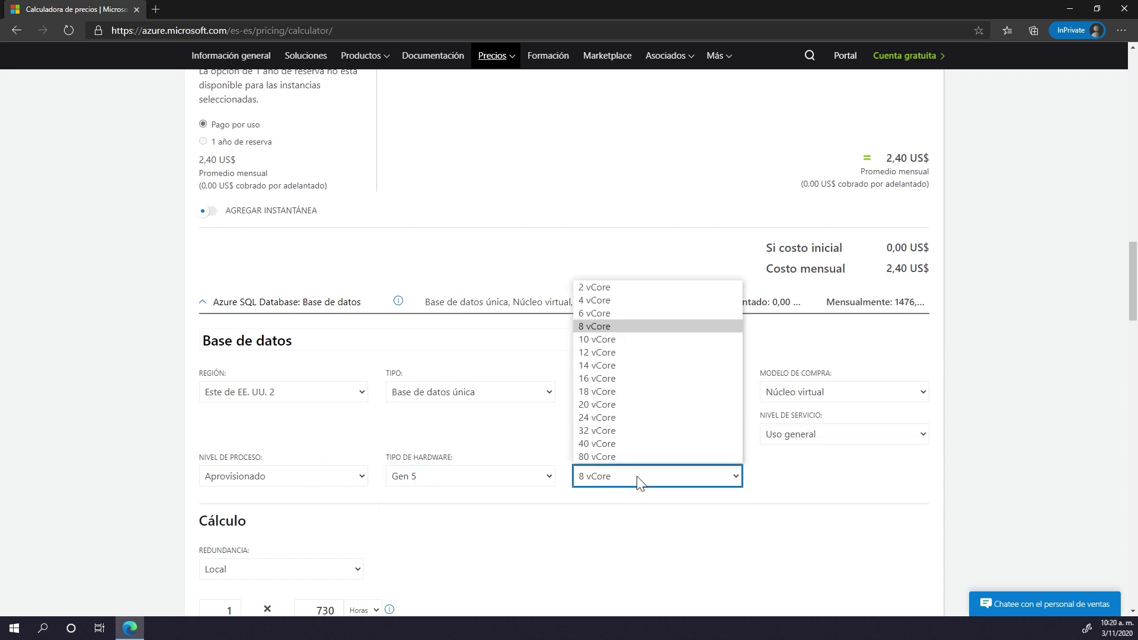
{"action": "left_click", "coordinate": [792, 498]}
Set the database's purchase model to DTU and its service level to Estándar
{"action": "left_click", "coordinate": [825, 394]}
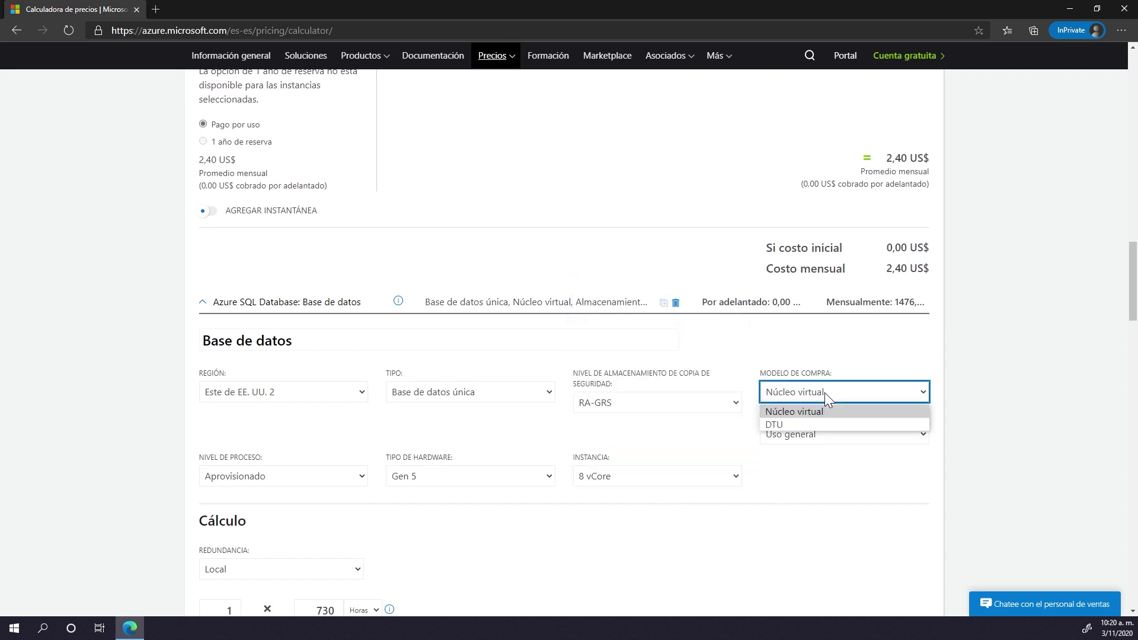
{"action": "left_click", "coordinate": [805, 423]}
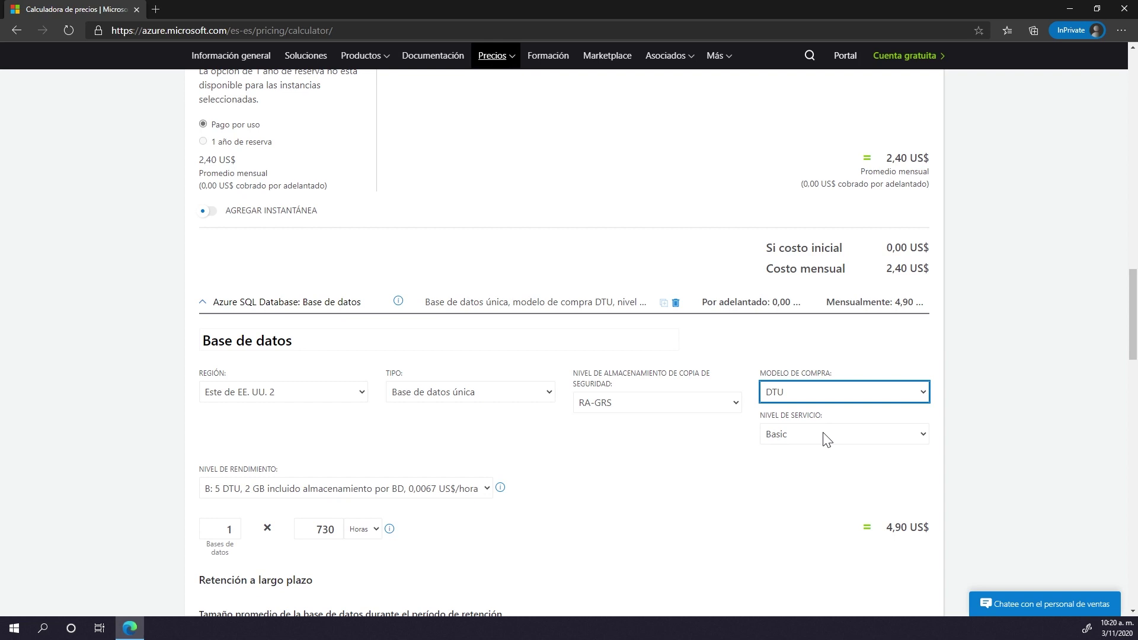
{"action": "left_click", "coordinate": [799, 441]}
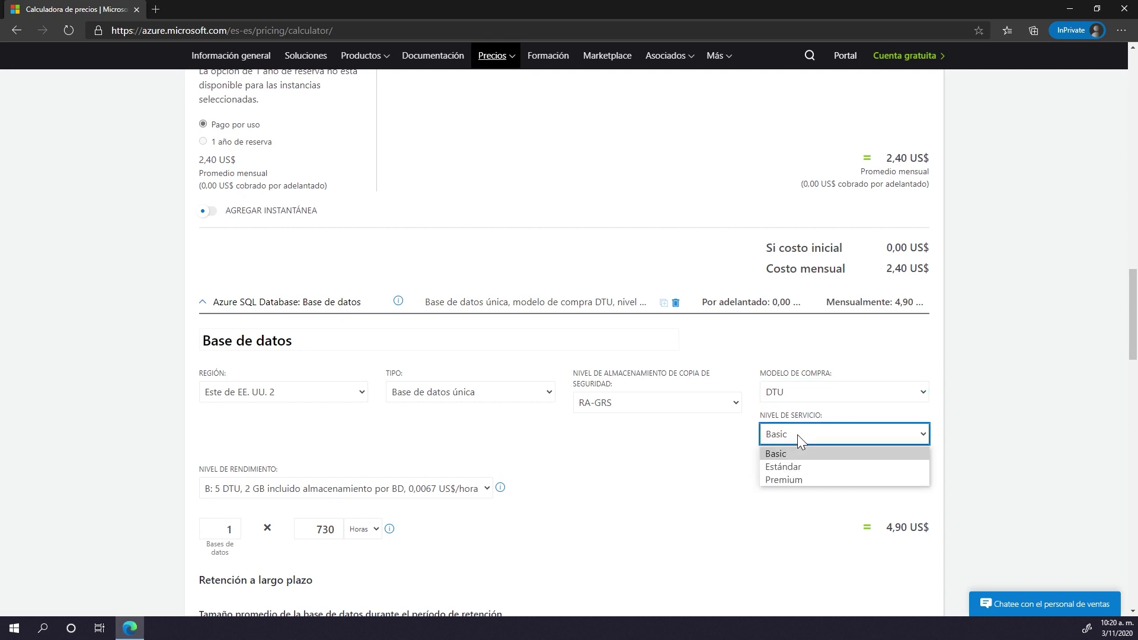
{"action": "left_click", "coordinate": [796, 468]}
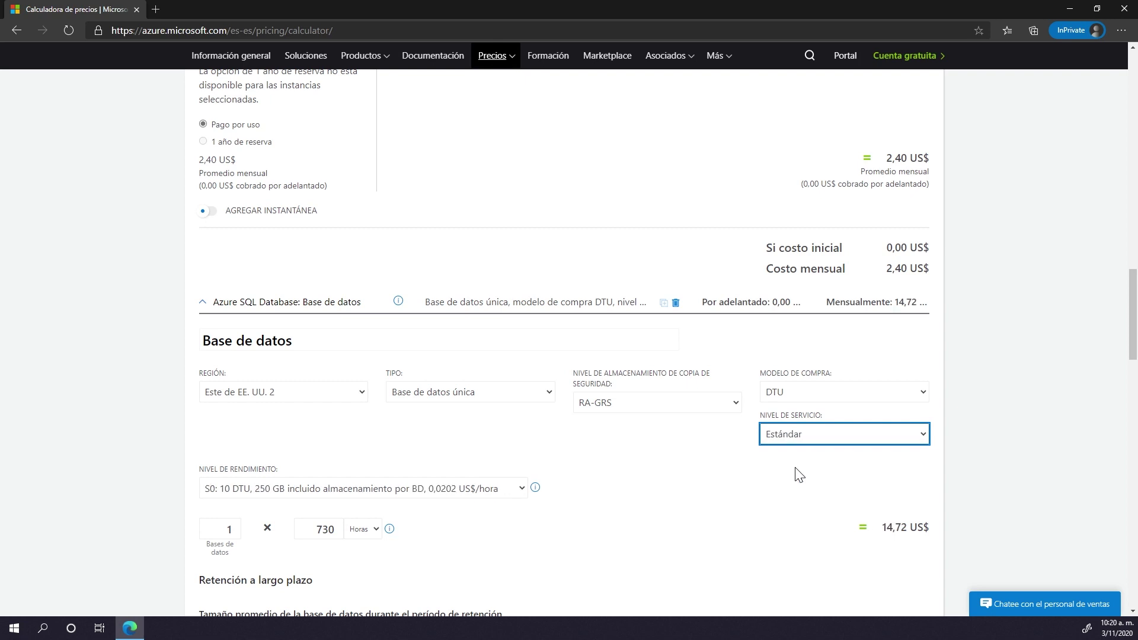
Try the Premium service level for the database and switch back to Estándar
{"action": "left_click", "coordinate": [796, 440]}
{"action": "left_click", "coordinate": [792, 478]}
{"action": "left_click", "coordinate": [797, 441]}
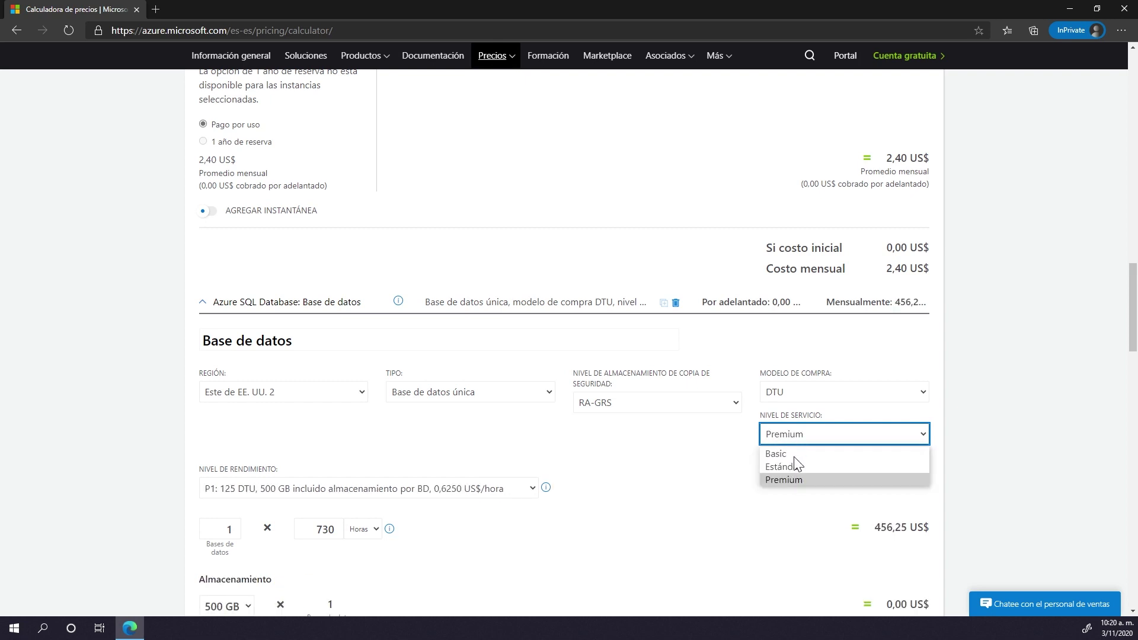
{"action": "left_click", "coordinate": [793, 468]}
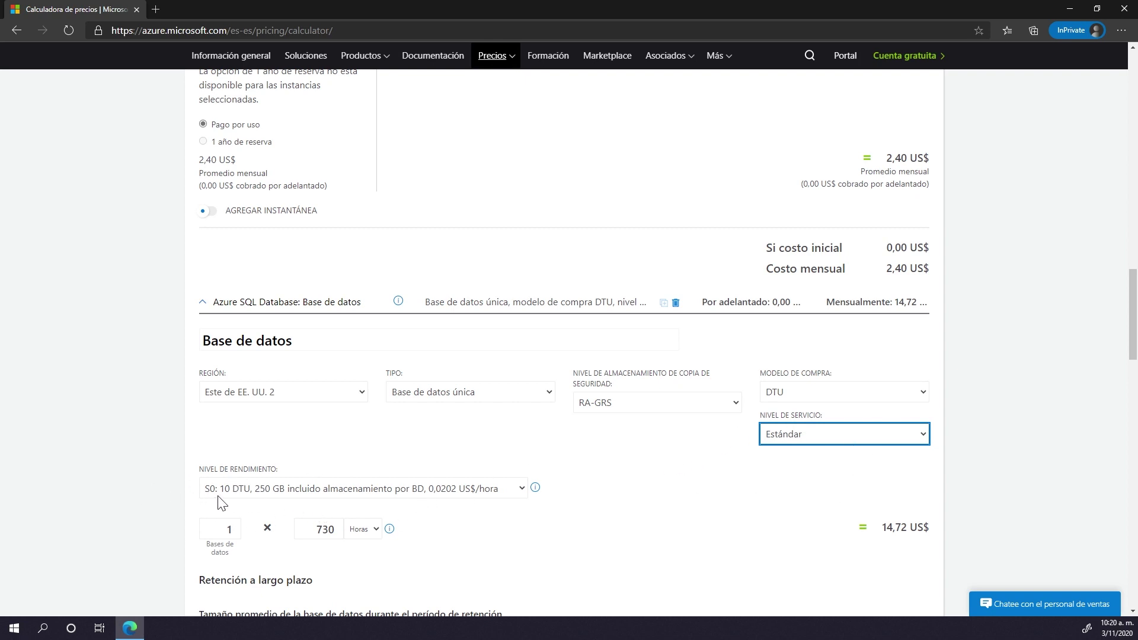
Set the database's performance level to S1: 20 DTU with 250 GB of included storage
{"action": "left_click", "coordinate": [407, 494]}
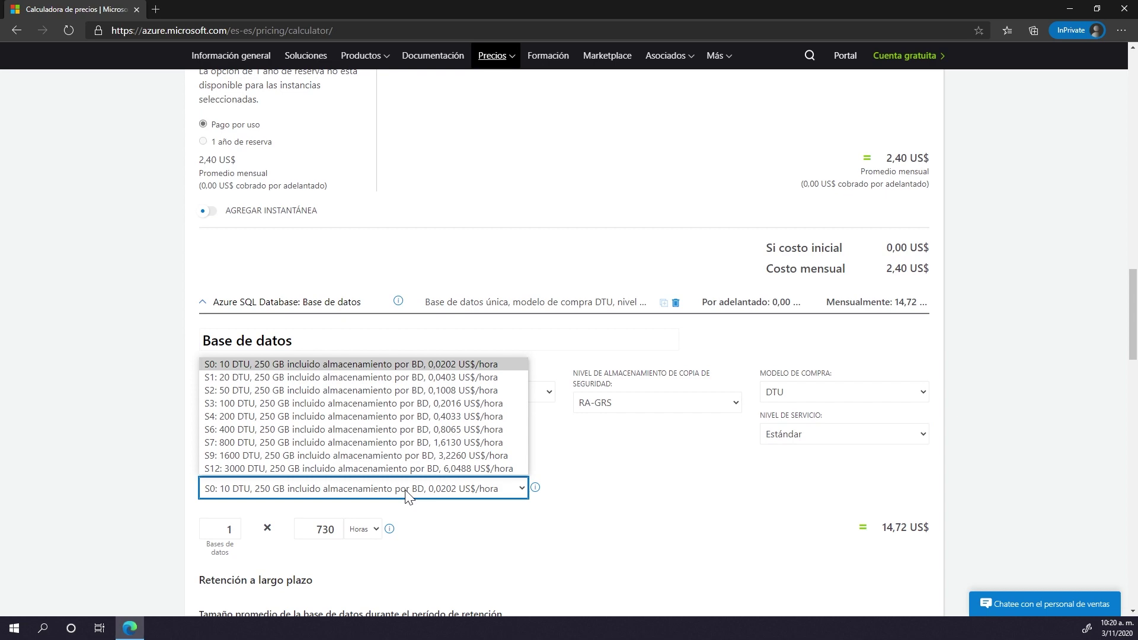
{"action": "left_click", "coordinate": [368, 377]}
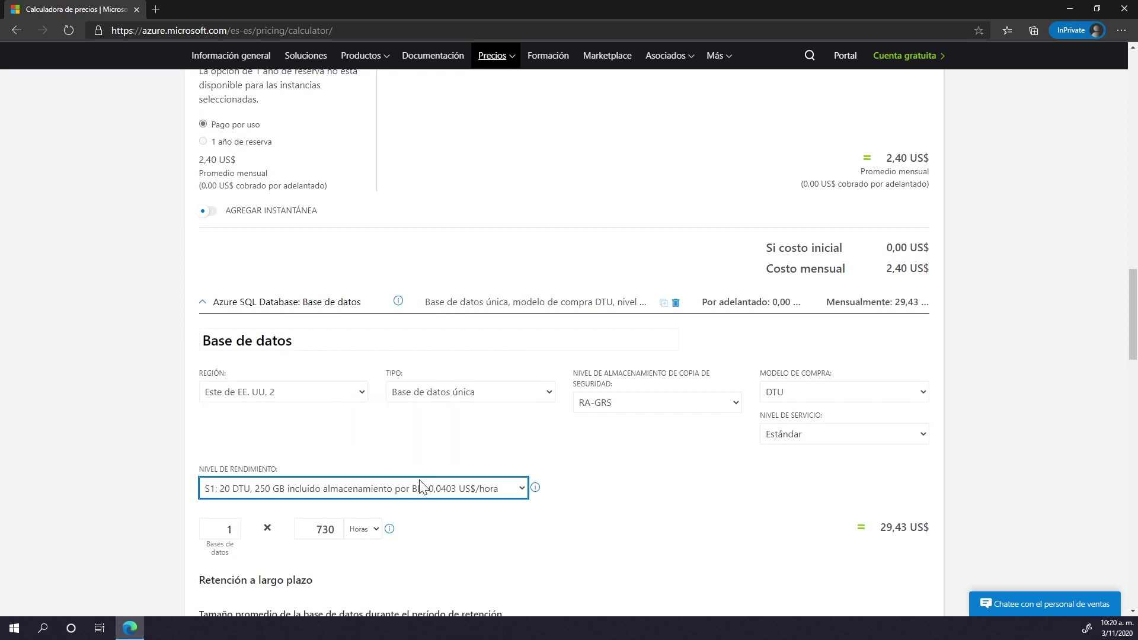
{"action": "scroll", "coordinate": [618, 498], "scroll_direction": "down", "scroll_amount": 3}
{"action": "scroll", "coordinate": [617, 498], "scroll_direction": "up", "scroll_amount": 2}
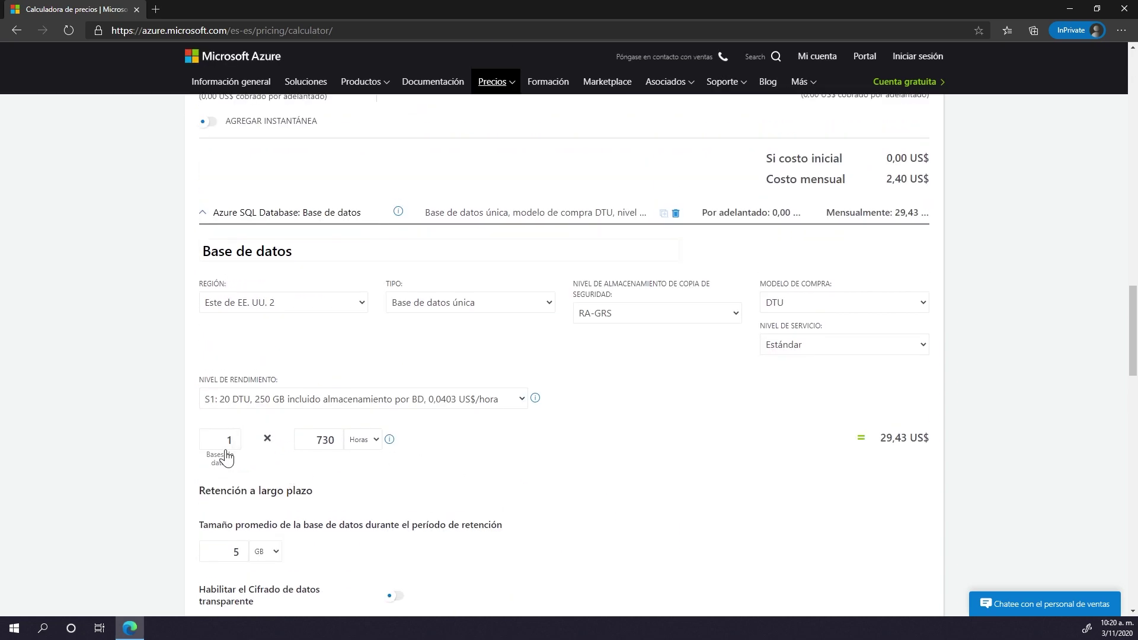
Enable weekly backup retention for the database and set it to 4 weeks
{"action": "scroll", "coordinate": [478, 507], "scroll_direction": "down", "scroll_amount": 4}
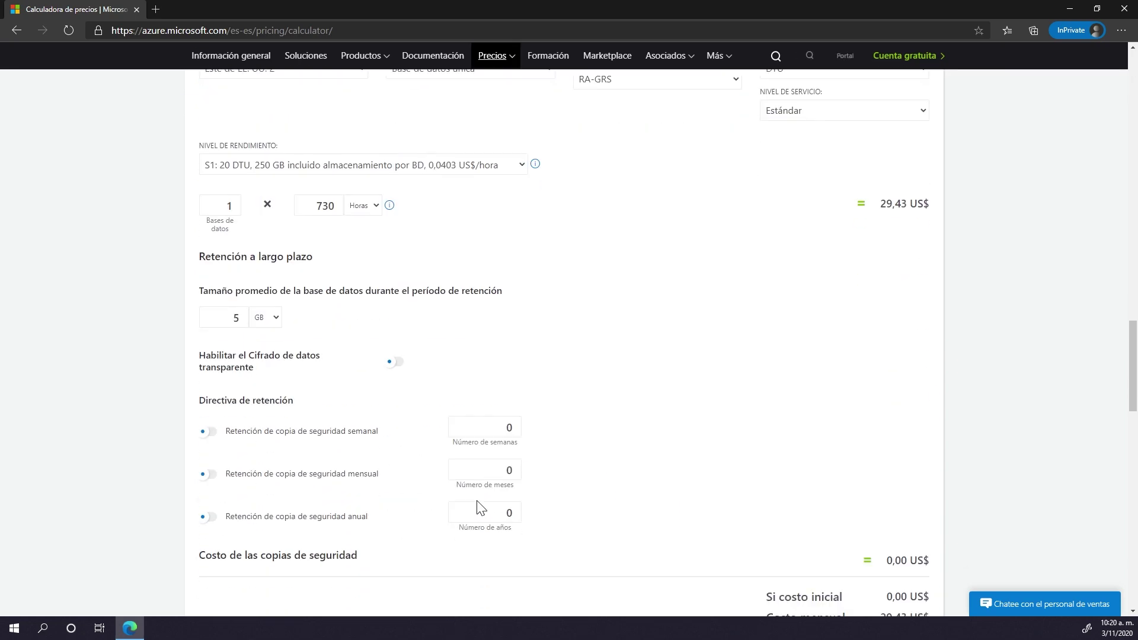
{"action": "scroll", "coordinate": [478, 508], "scroll_direction": "up", "scroll_amount": 2}
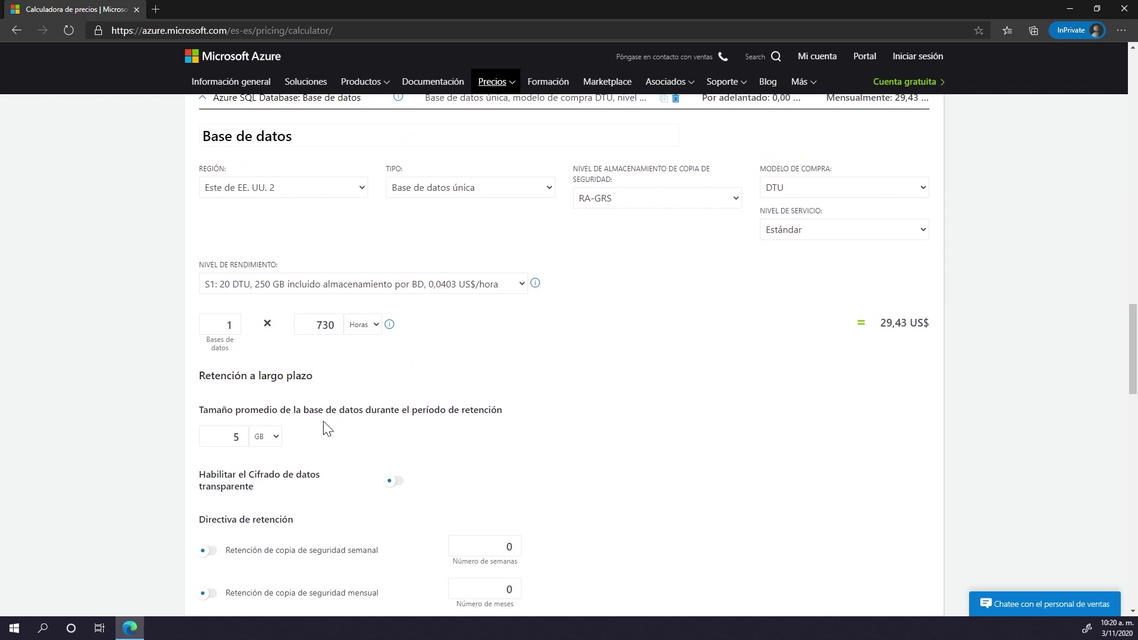
{"action": "scroll", "coordinate": [503, 450], "scroll_direction": "down", "scroll_amount": 2}
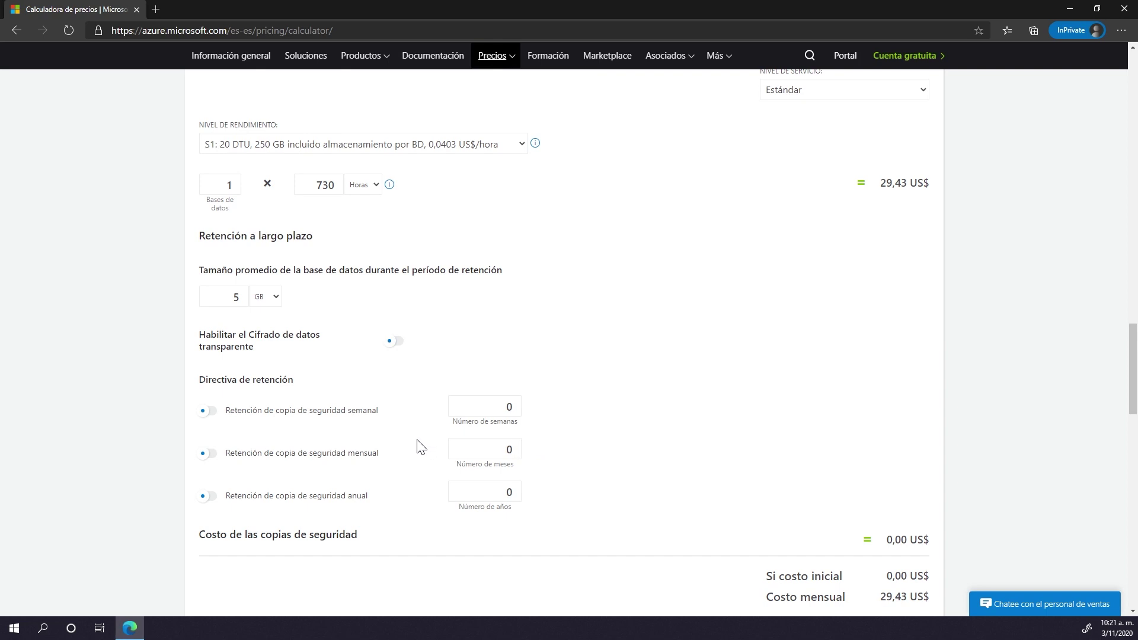
{"action": "left_click", "coordinate": [208, 411]}
{"action": "left_click", "coordinate": [498, 407]}
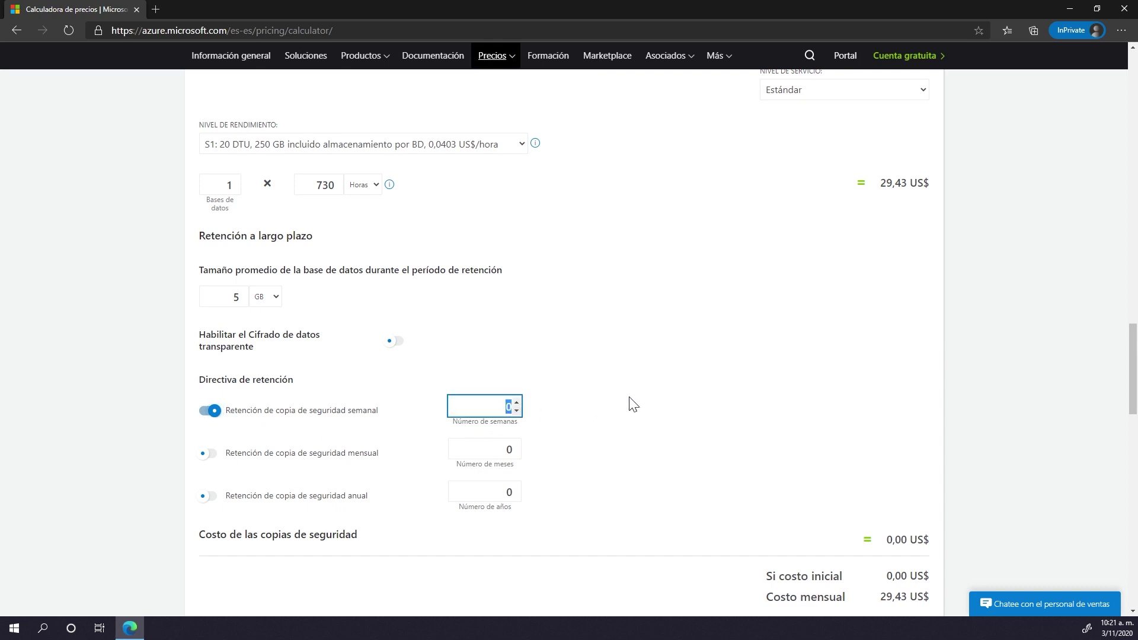
{"action": "type", "text": "4"}
{"action": "left_click", "coordinate": [619, 471]}
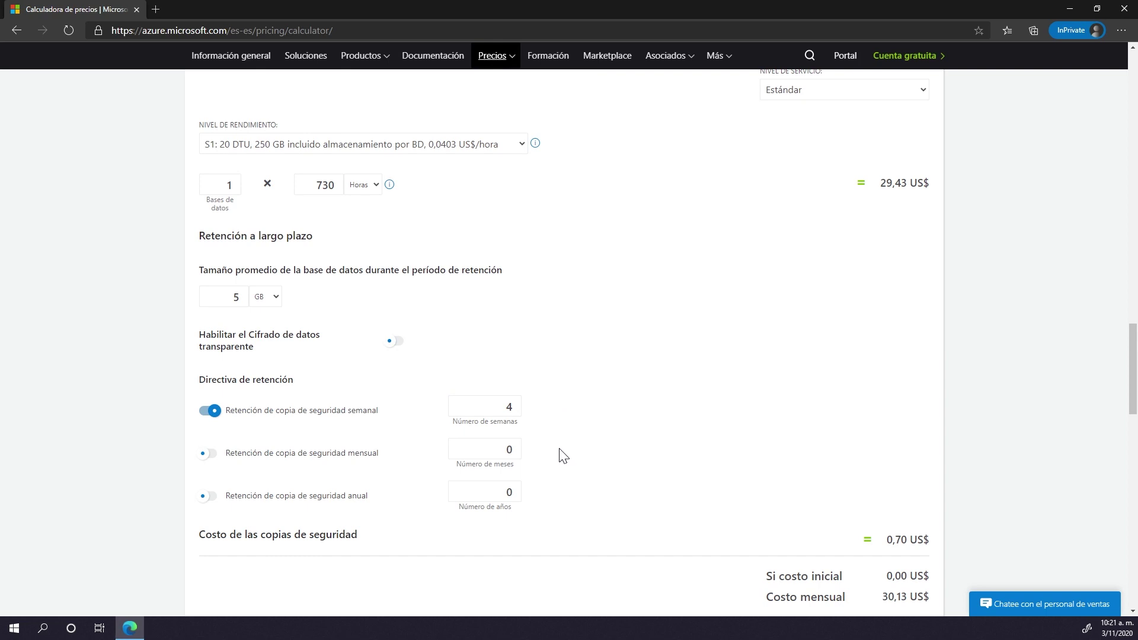
Enable the database's monthly and yearly backup retention, set to 6 months and 1 year
{"action": "left_click", "coordinate": [265, 465]}
{"action": "double_click", "coordinate": [508, 449]}
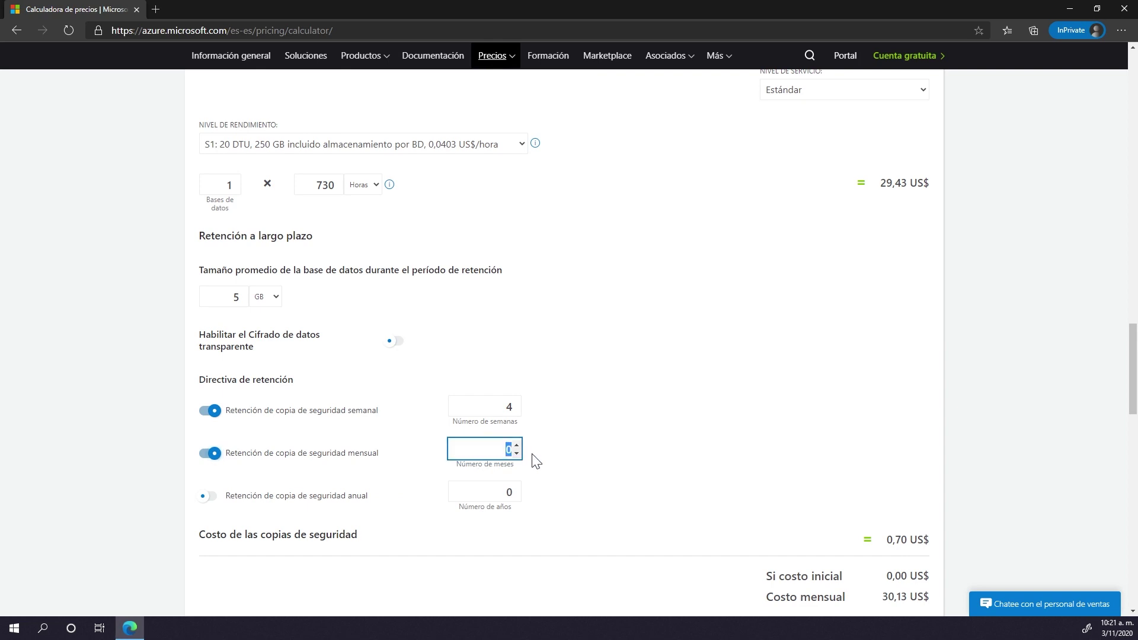
{"action": "type", "text": "6"}
{"action": "left_click", "coordinate": [581, 461]}
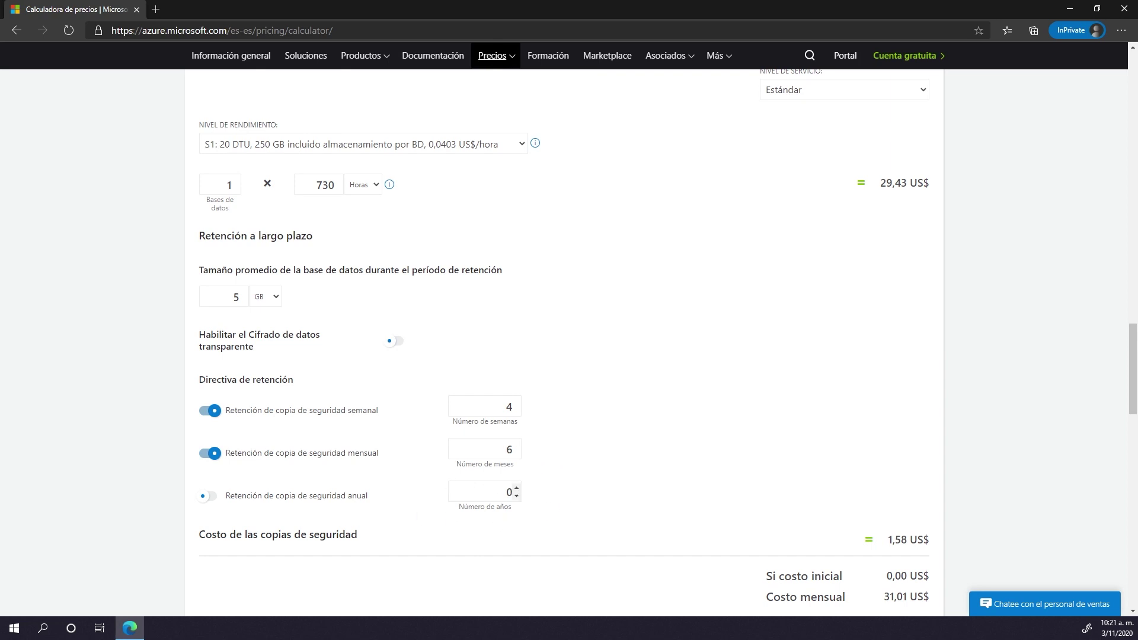
{"action": "double_click", "coordinate": [509, 492]}
{"action": "type", "text": "1"}
{"action": "left_click", "coordinate": [207, 497]}
Expand the Ancho de banda entry and set its region to Este de EE. UU. 2
{"action": "scroll", "coordinate": [584, 493], "scroll_direction": "down", "scroll_amount": 4}
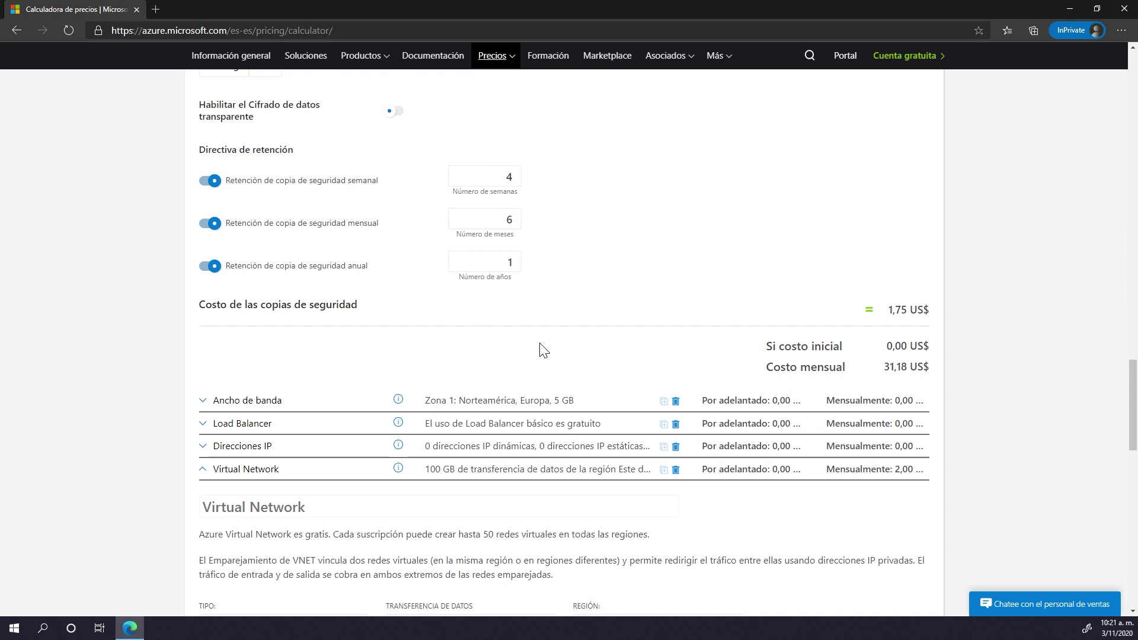
{"action": "left_click", "coordinate": [202, 405]}
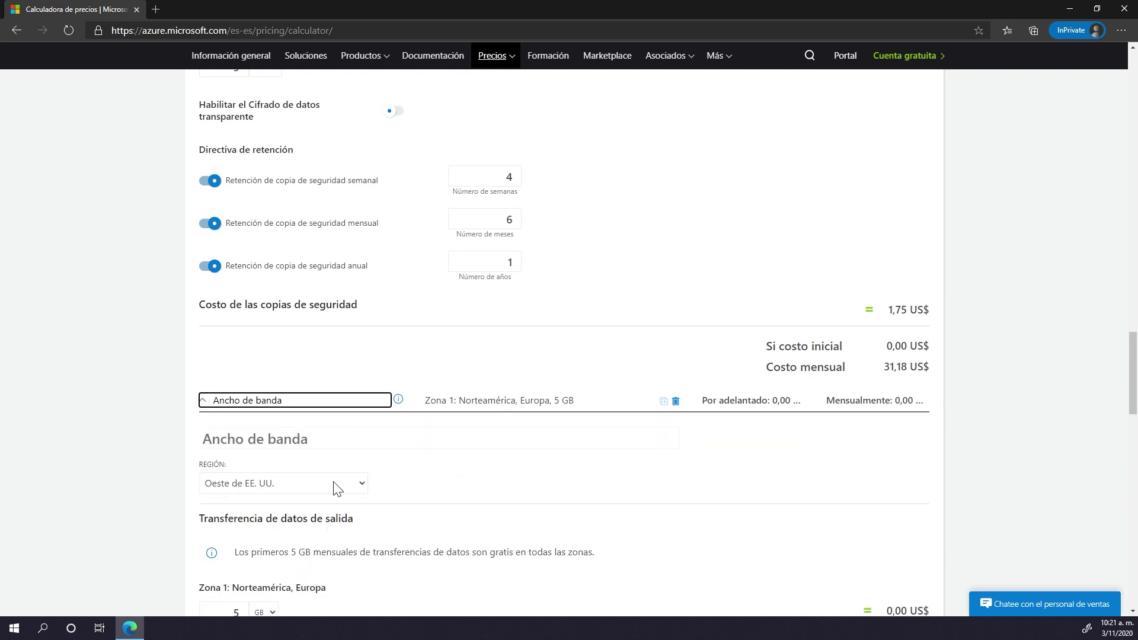
{"action": "left_click", "coordinate": [335, 487]}
{"action": "left_click", "coordinate": [318, 447]}
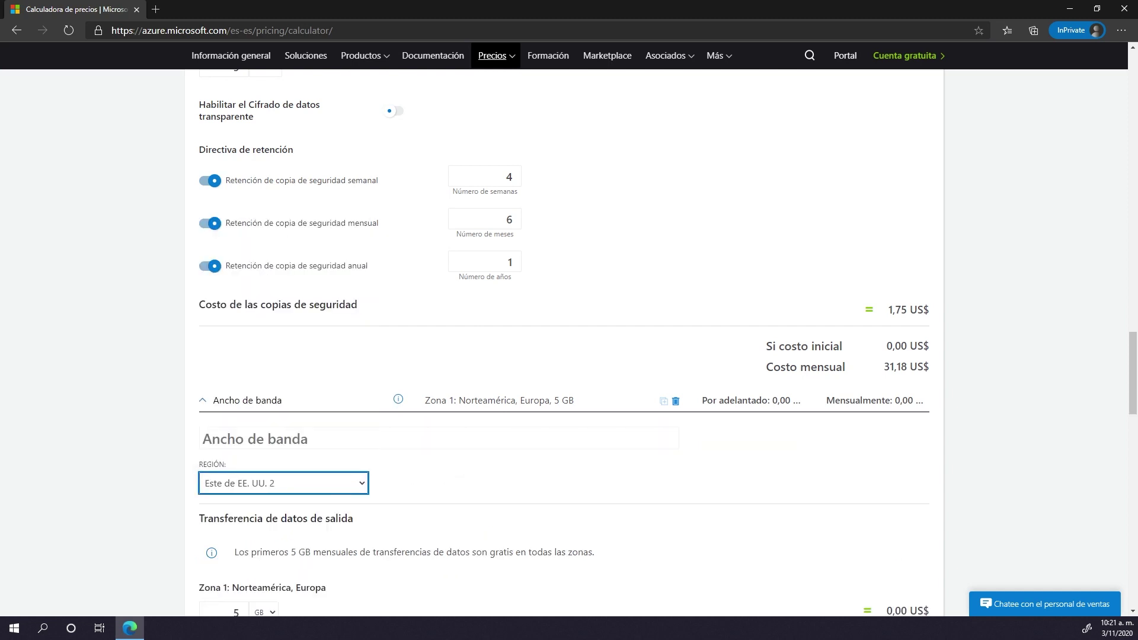
{"action": "scroll", "coordinate": [459, 475], "scroll_direction": "down", "scroll_amount": 2}
{"action": "scroll", "coordinate": [461, 475], "scroll_direction": "down", "scroll_amount": 2}
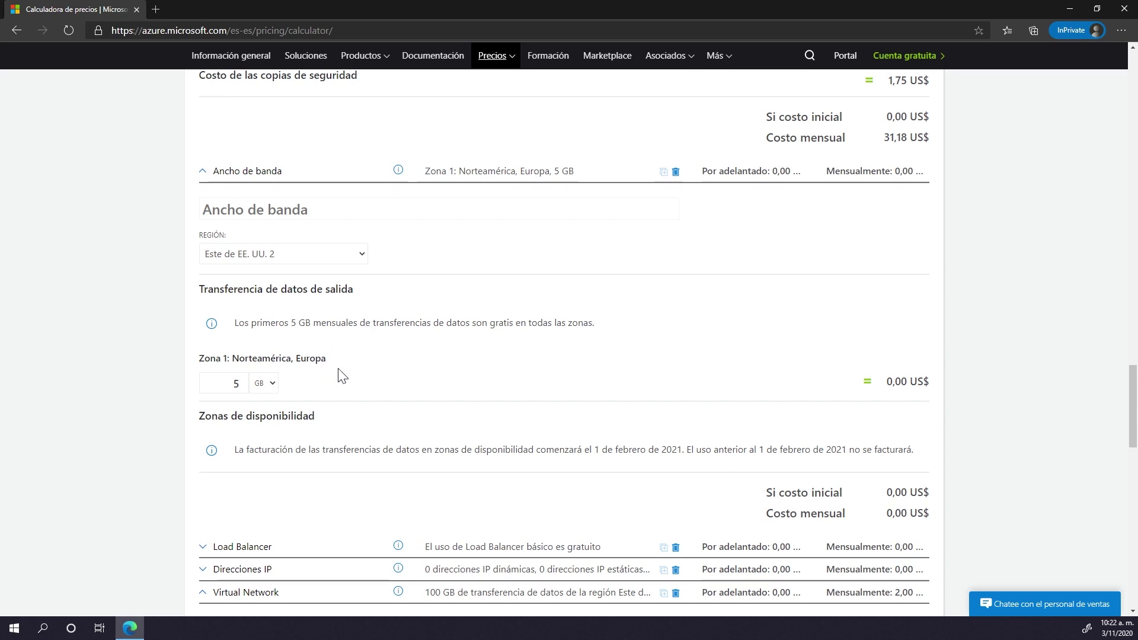
Name the Ancho de banda entry "Ancho de banda del sitio"
{"action": "left_click", "coordinate": [204, 209]}
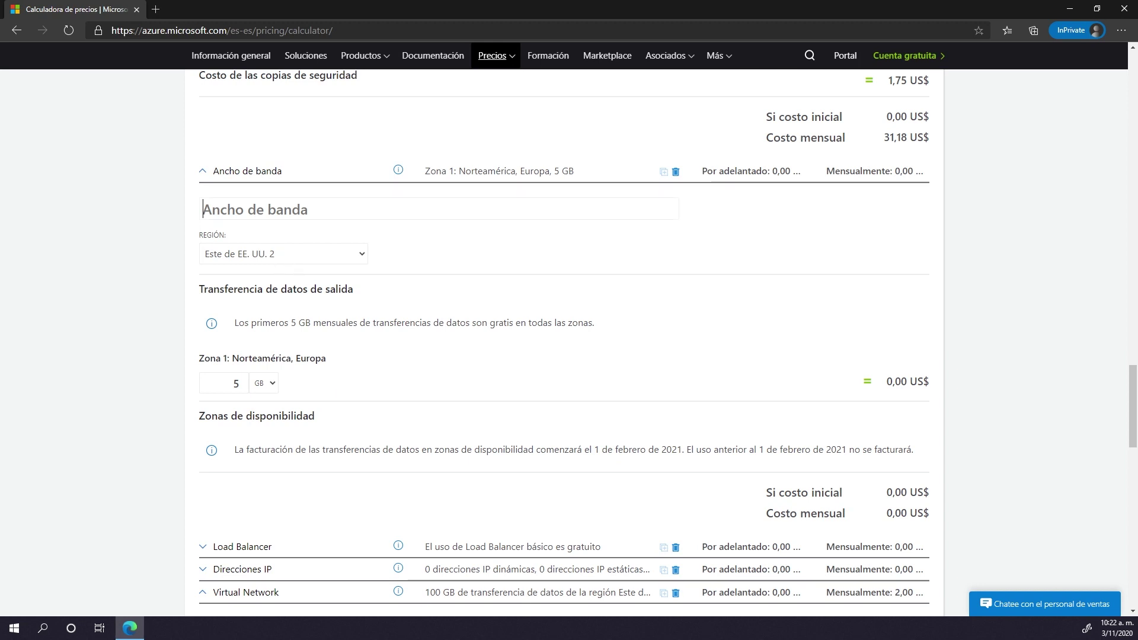
{"action": "type", "text": "Anc"}
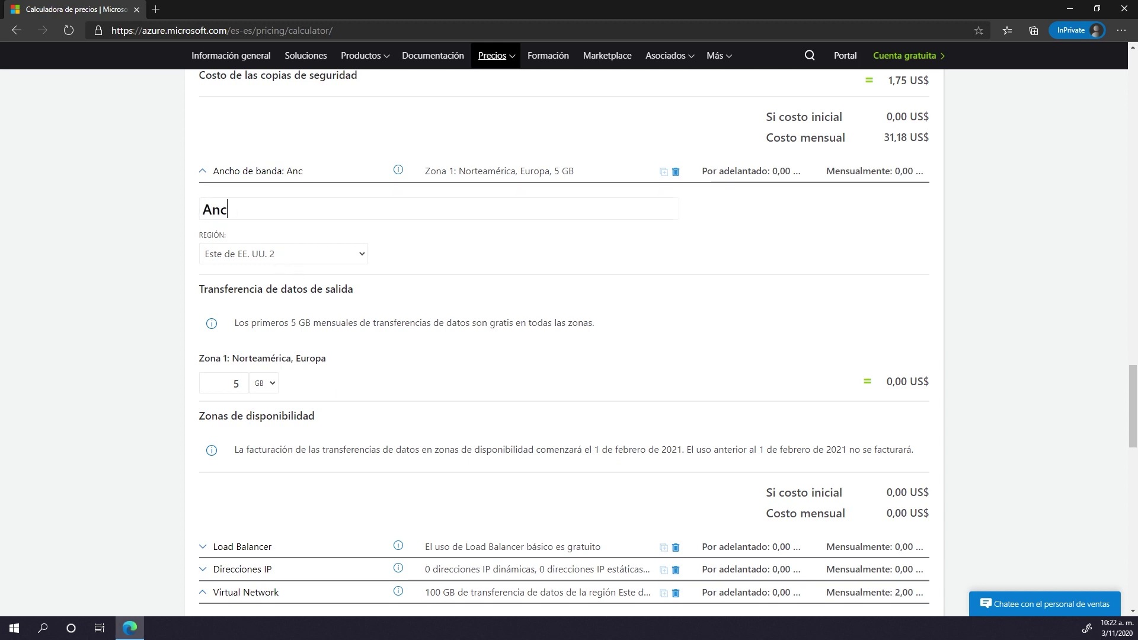
{"action": "type", "text": "ho d ebanda"}
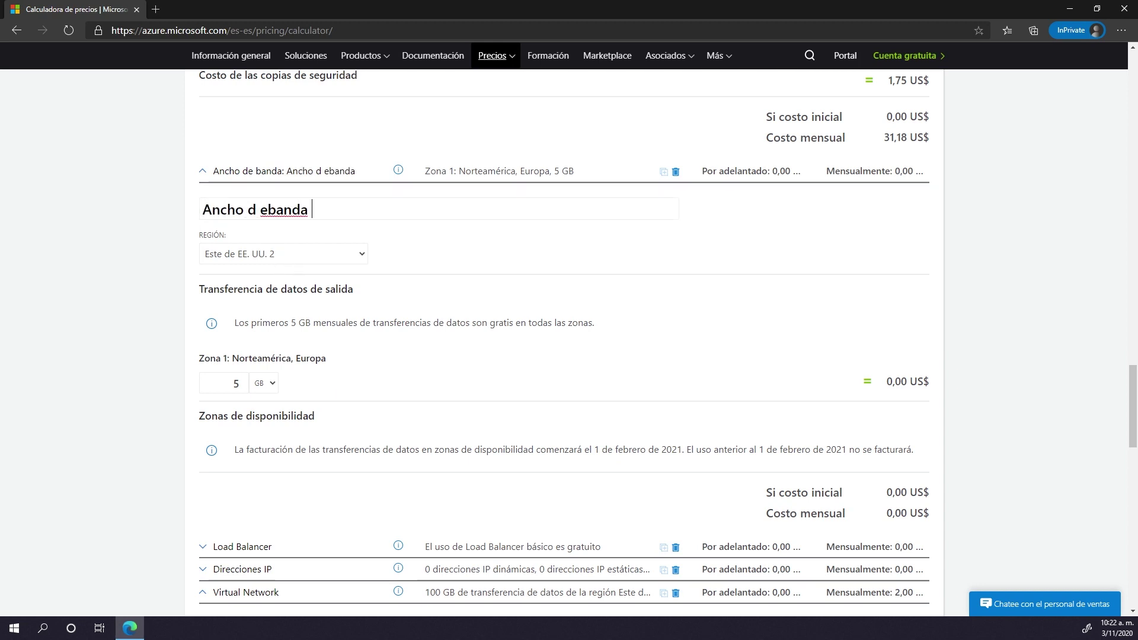
{"action": "key", "text": "BackSpace"}
{"action": "key", "text": "BackSpace"}
{"action": "key", "text": "BackSpace"}
{"action": "key", "text": "BackSpace"}
{"action": "key", "text": "BackSpace"}
{"action": "key", "text": "BackSpace"}
{"action": "key", "text": "BackSpace"}
{"action": "type", "text": "e"}
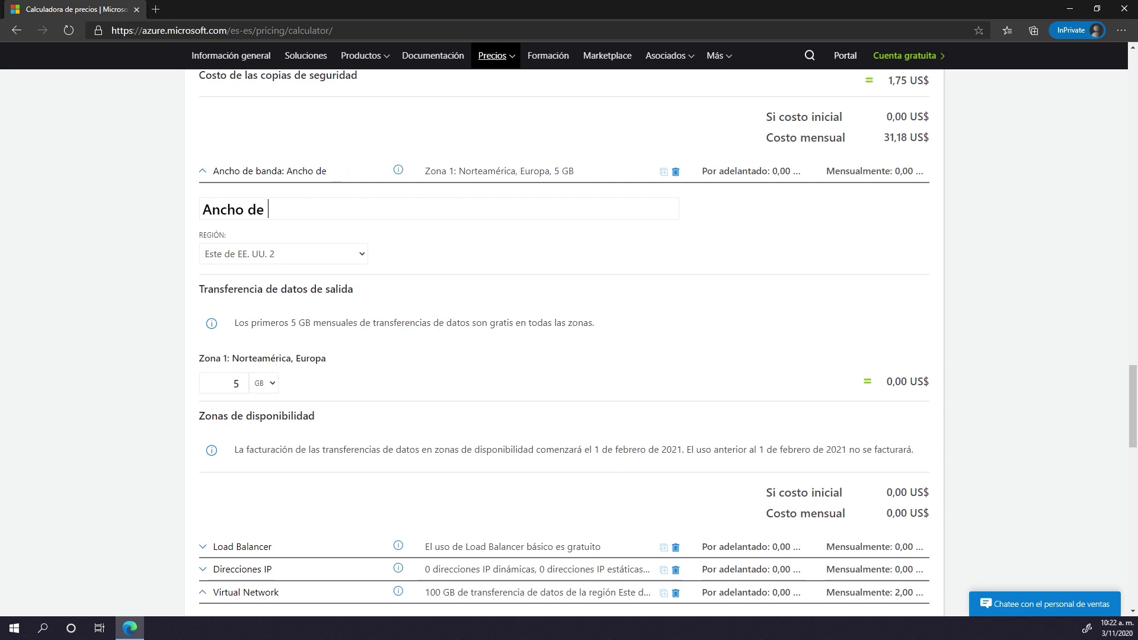
{"action": "type", "text": " banda d"}
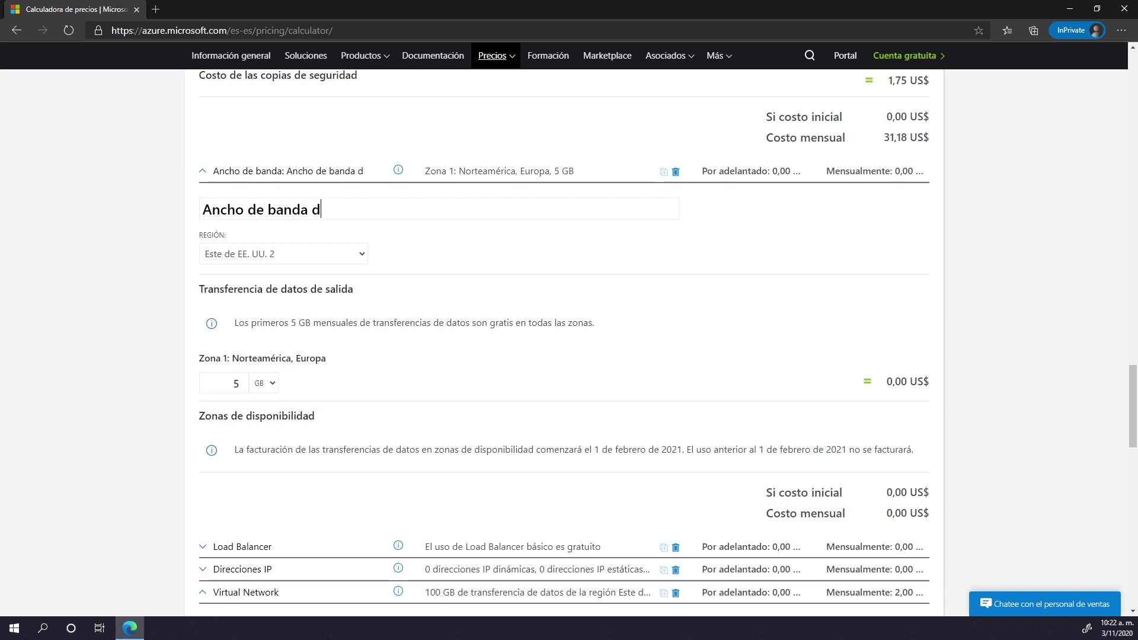
{"action": "type", "text": "el sitio"}
Set the bandwidth entry's outbound data transfer for Zona 1 to 300 GB
{"action": "scroll", "coordinate": [392, 352], "scroll_direction": "up", "scroll_amount": 7}
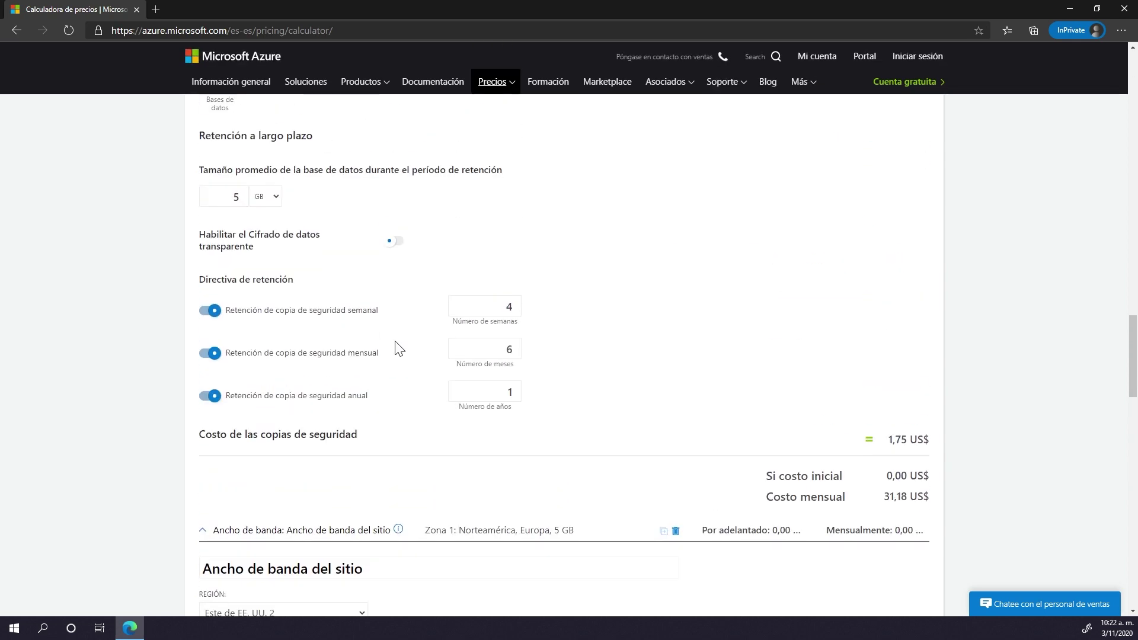
{"action": "scroll", "coordinate": [399, 348], "scroll_direction": "up", "scroll_amount": 4}
{"action": "scroll", "coordinate": [314, 297], "scroll_direction": "down", "scroll_amount": 10}
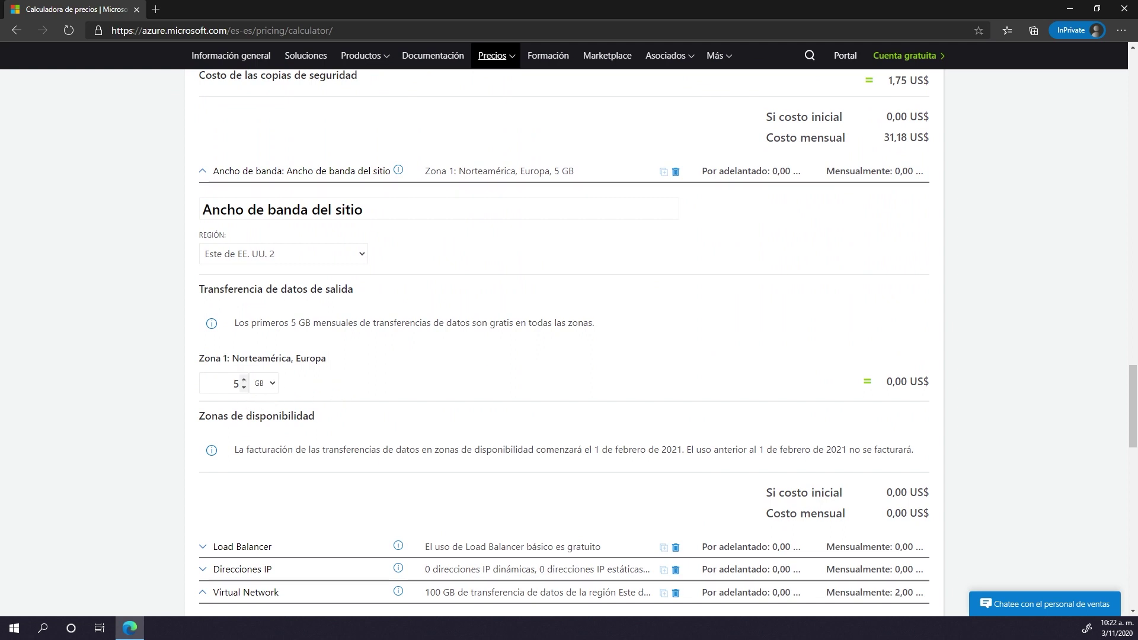
{"action": "left_click", "coordinate": [235, 383]}
{"action": "double_click", "coordinate": [236, 383]}
{"action": "type", "text": "300"}
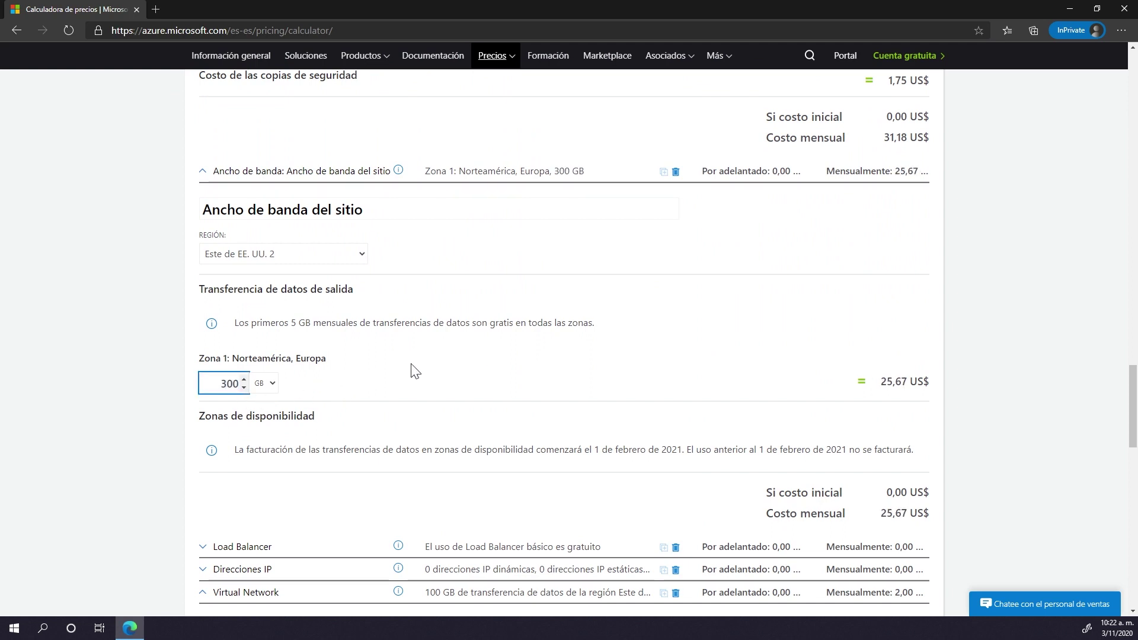
{"action": "left_click", "coordinate": [464, 368]}
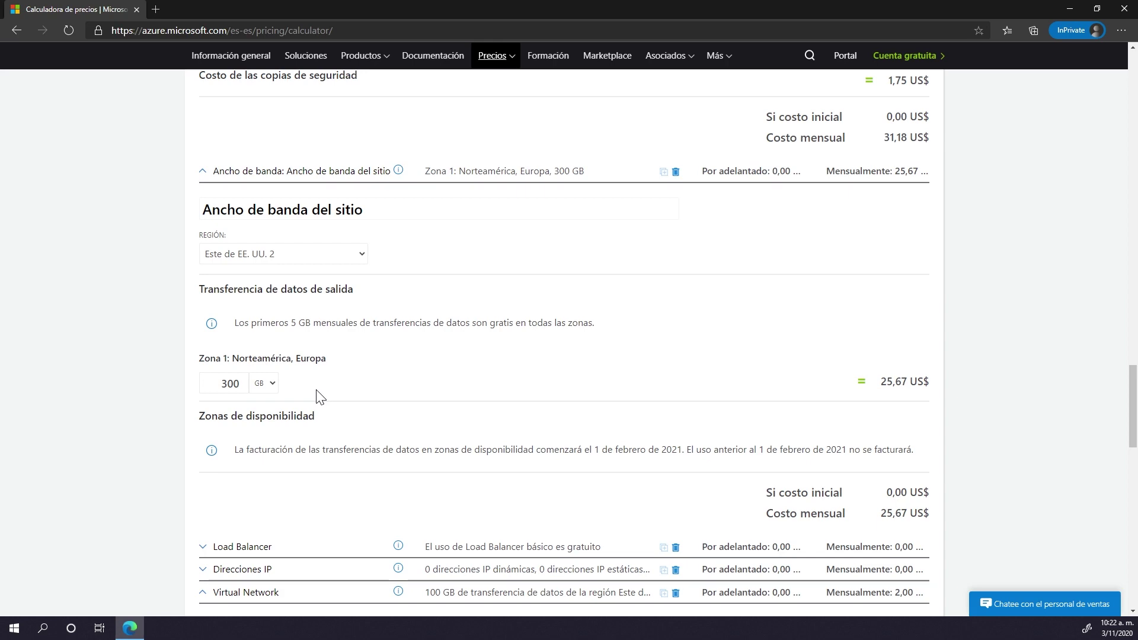
Expand the Load Balancer entry, name it "Balanceador" and set its region to Este de EE. UU. 2
{"action": "scroll", "coordinate": [373, 468], "scroll_direction": "down", "scroll_amount": 2}
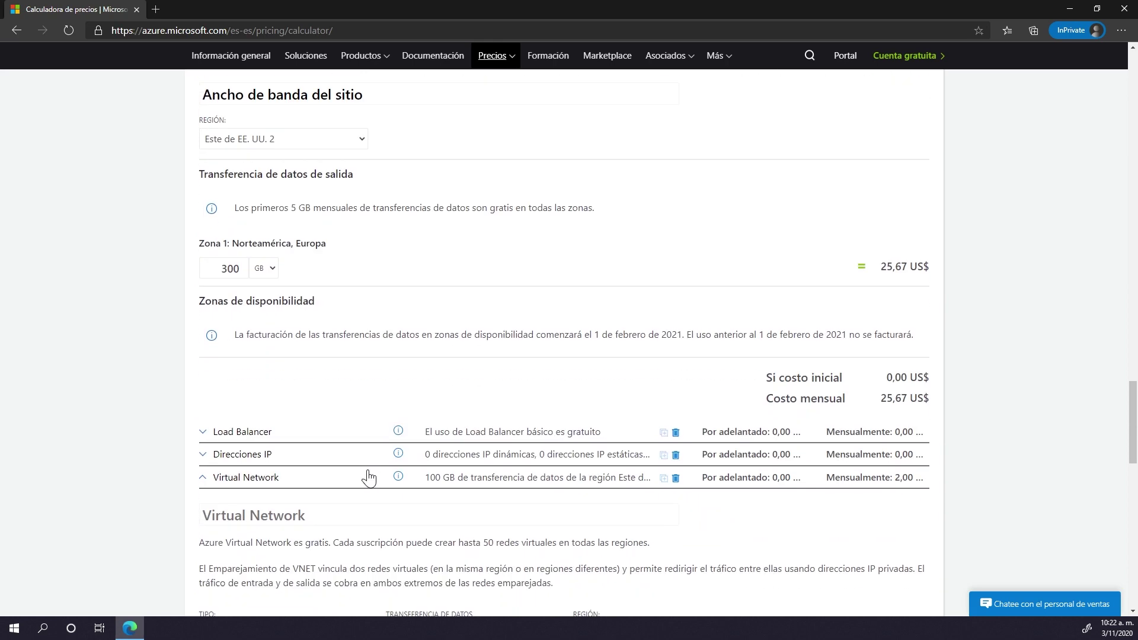
{"action": "left_click", "coordinate": [203, 433]}
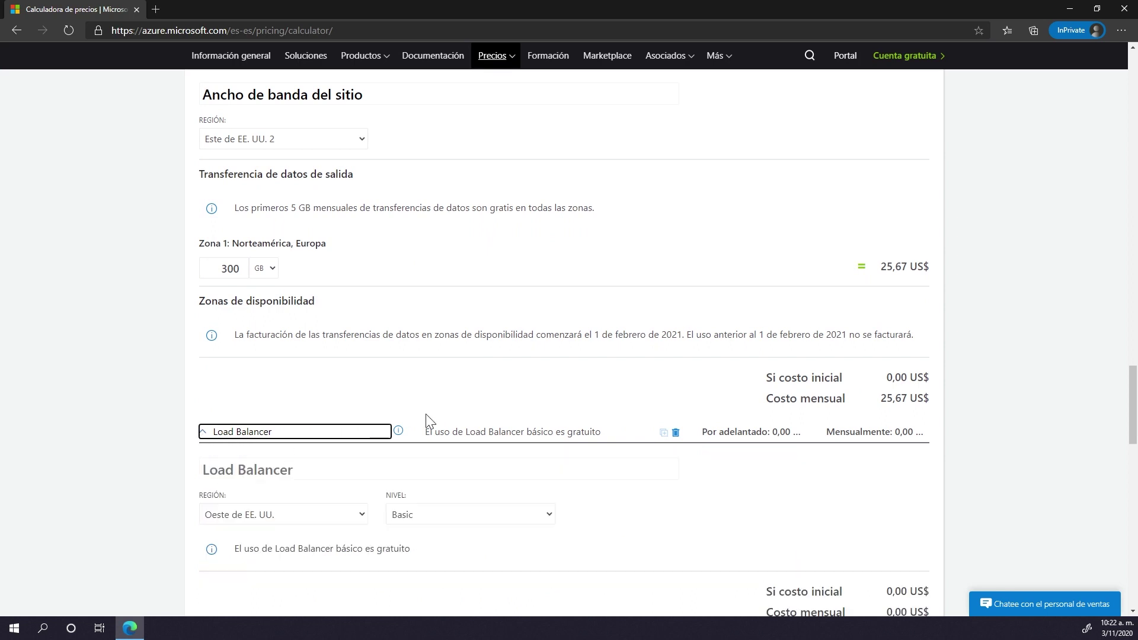
{"action": "scroll", "coordinate": [427, 418], "scroll_direction": "down", "scroll_amount": 2}
{"action": "left_click", "coordinate": [203, 355]}
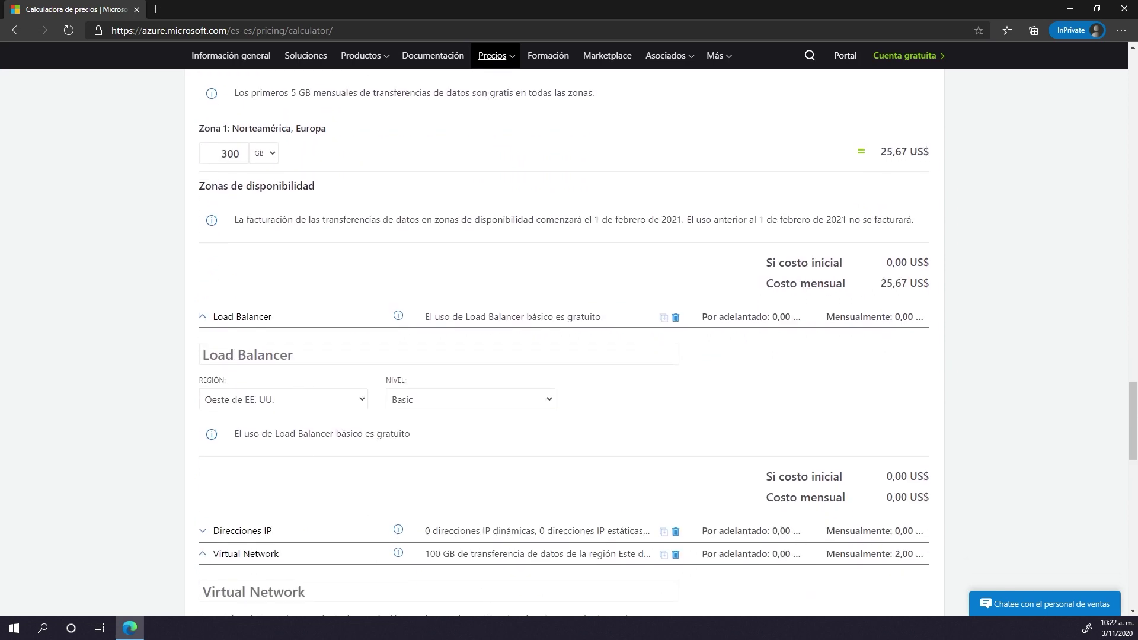
{"action": "type", "text": "Balancead"}
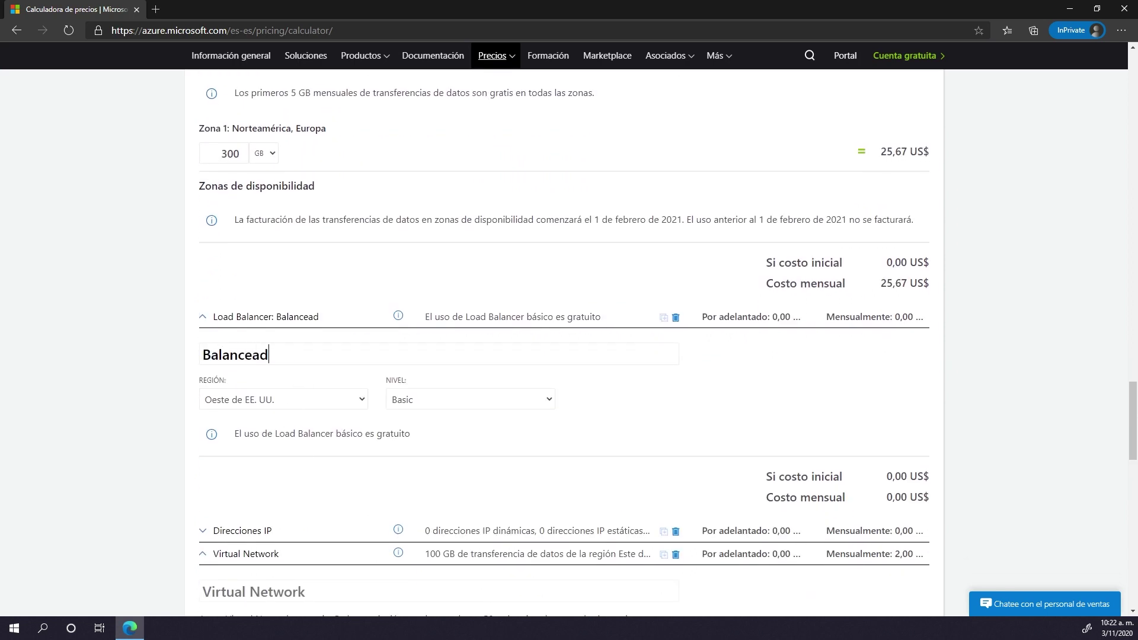
{"action": "type", "text": "or"}
{"action": "left_click", "coordinate": [307, 391]}
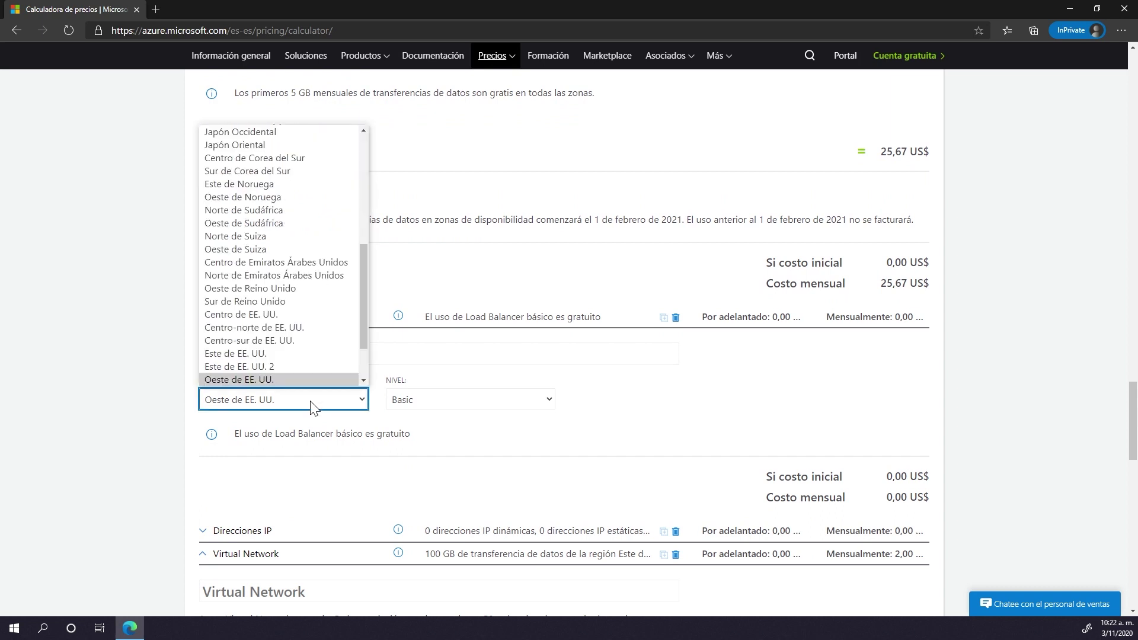
{"action": "left_click", "coordinate": [303, 367]}
Set the load balancer's tier to Estándar and its processed data to 600 GB
{"action": "left_click", "coordinate": [461, 401]}
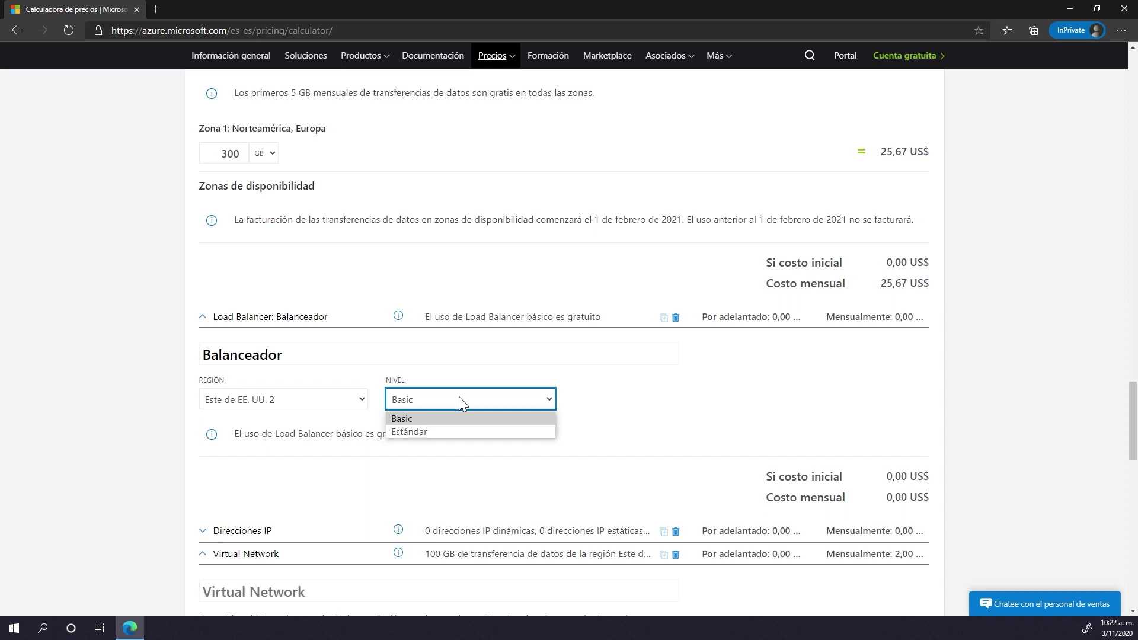
{"action": "left_click", "coordinate": [449, 430]}
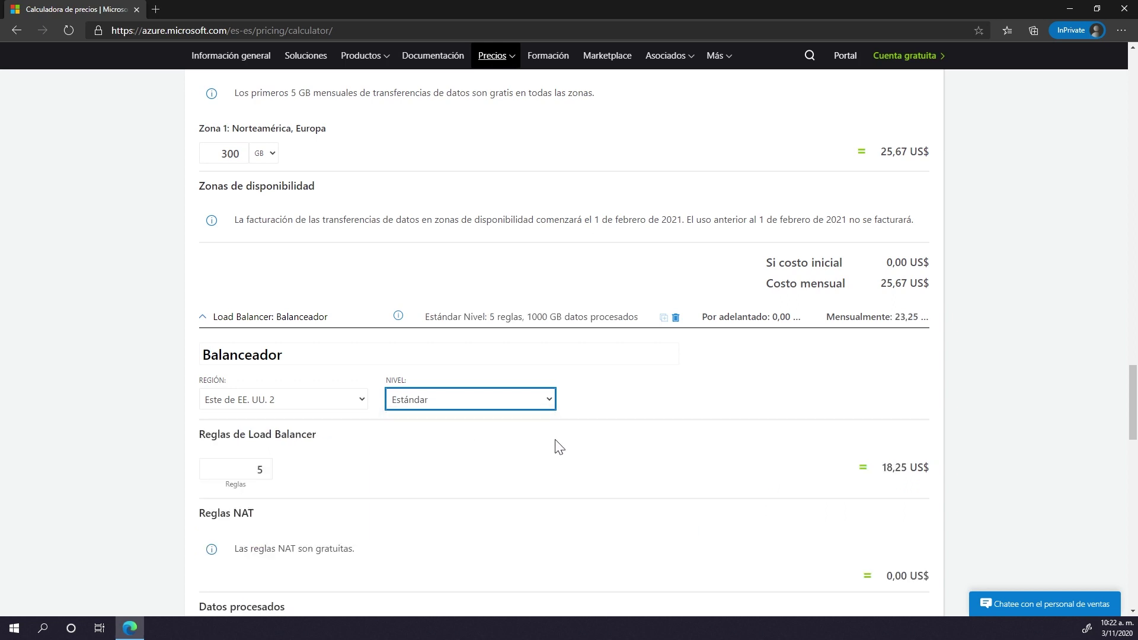
{"action": "scroll", "coordinate": [305, 495], "scroll_direction": "down", "scroll_amount": 2}
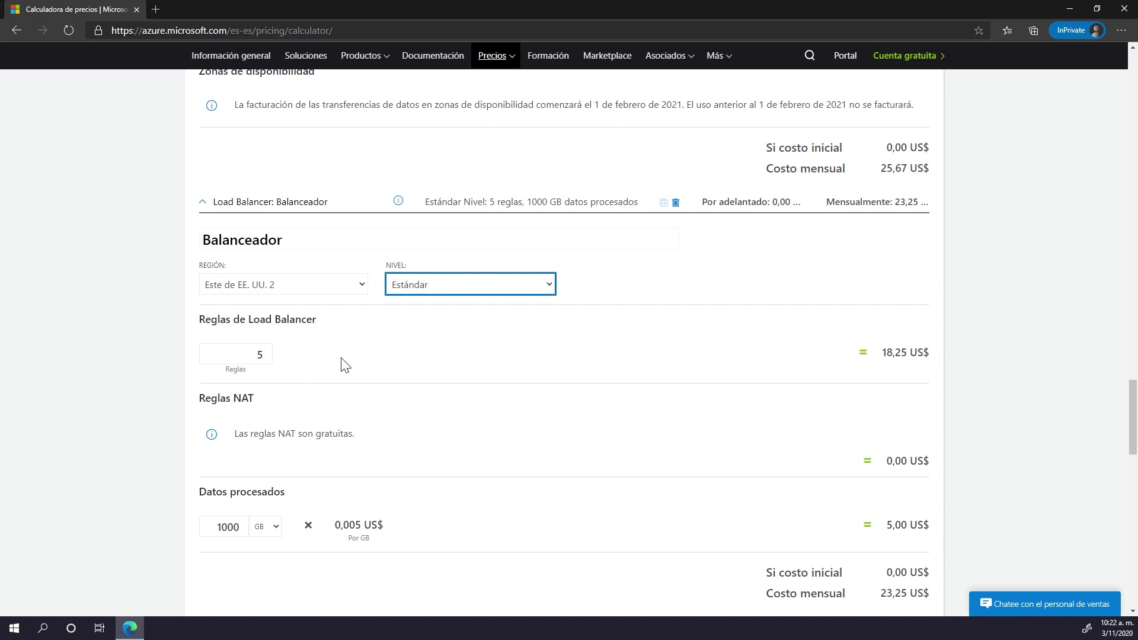
{"action": "scroll", "coordinate": [419, 414], "scroll_direction": "down", "scroll_amount": 2}
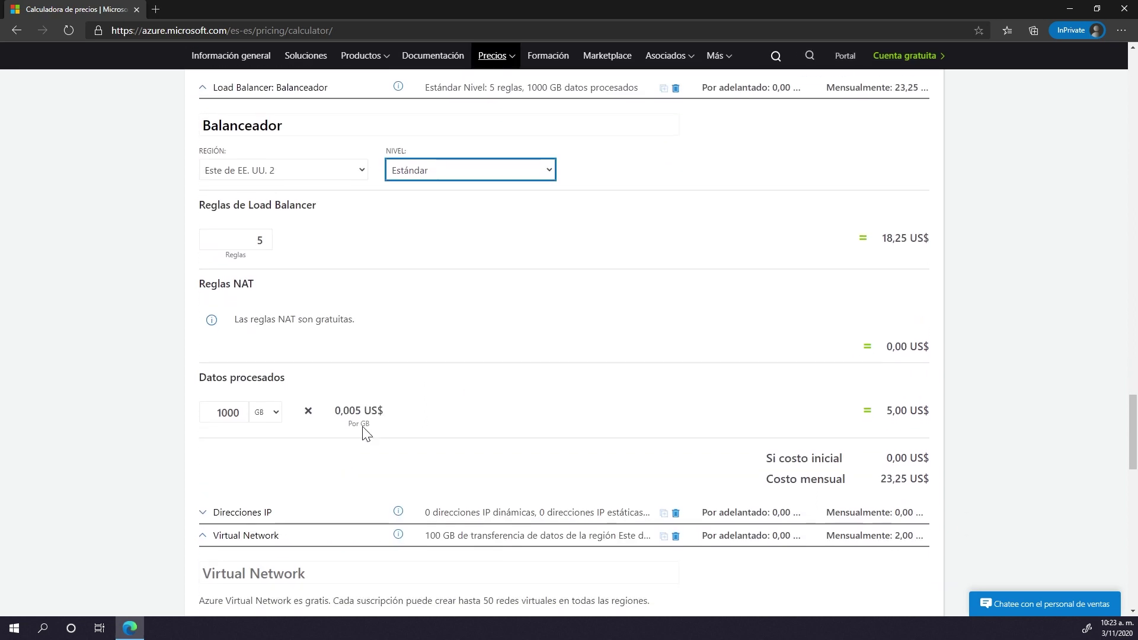
{"action": "double_click", "coordinate": [247, 415]}
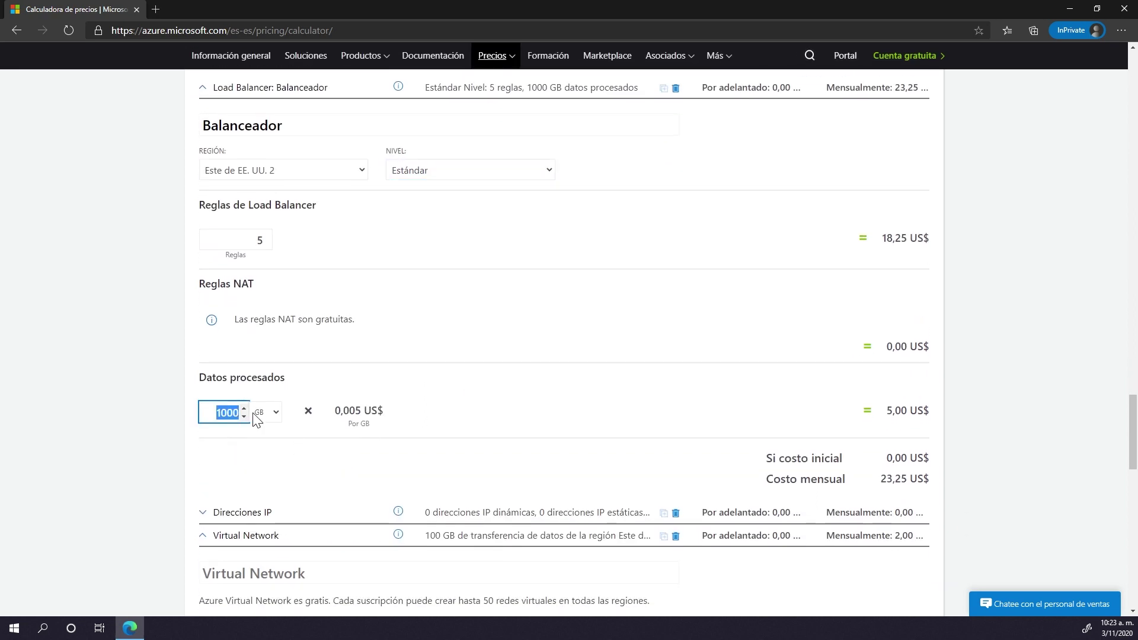
{"action": "type", "text": "600"}
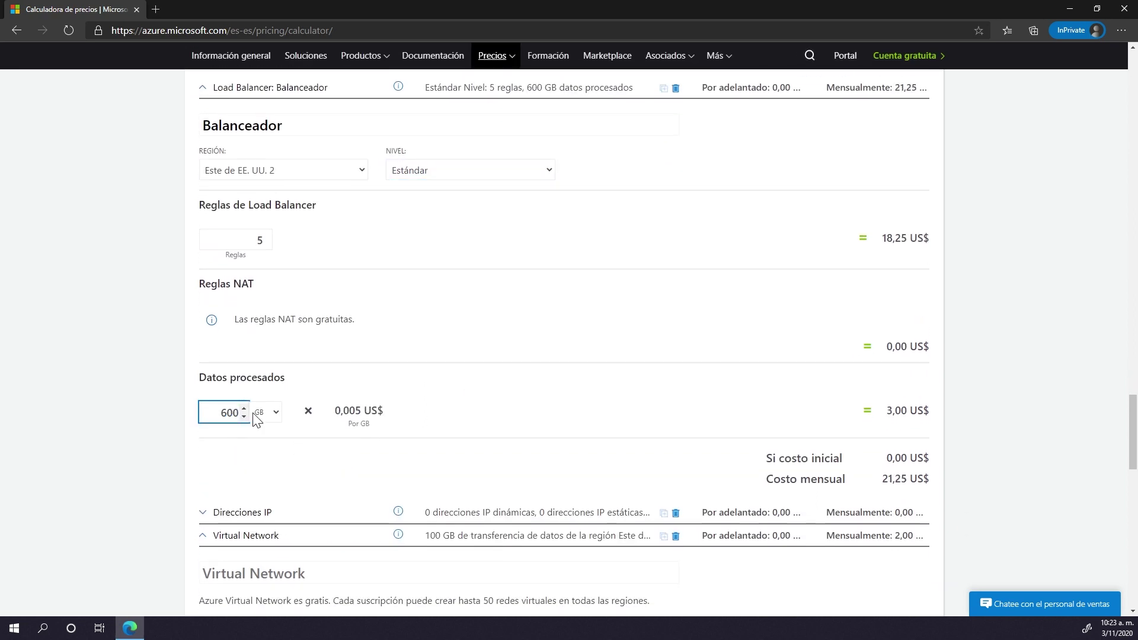
{"action": "left_click", "coordinate": [468, 394]}
{"action": "scroll", "coordinate": [442, 421], "scroll_direction": "up", "scroll_amount": 5}
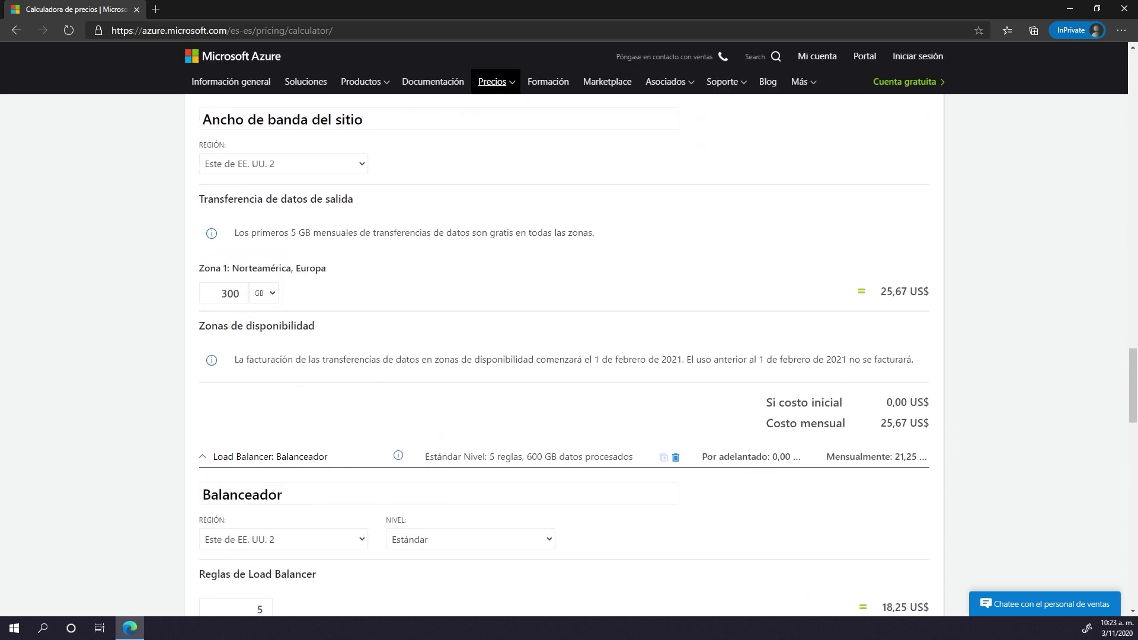
Expand the Direcciones IP entry and name it "IP Publica"
{"action": "scroll", "coordinate": [480, 524], "scroll_direction": "down", "scroll_amount": 4}
{"action": "scroll", "coordinate": [432, 480], "scroll_direction": "down", "scroll_amount": 2}
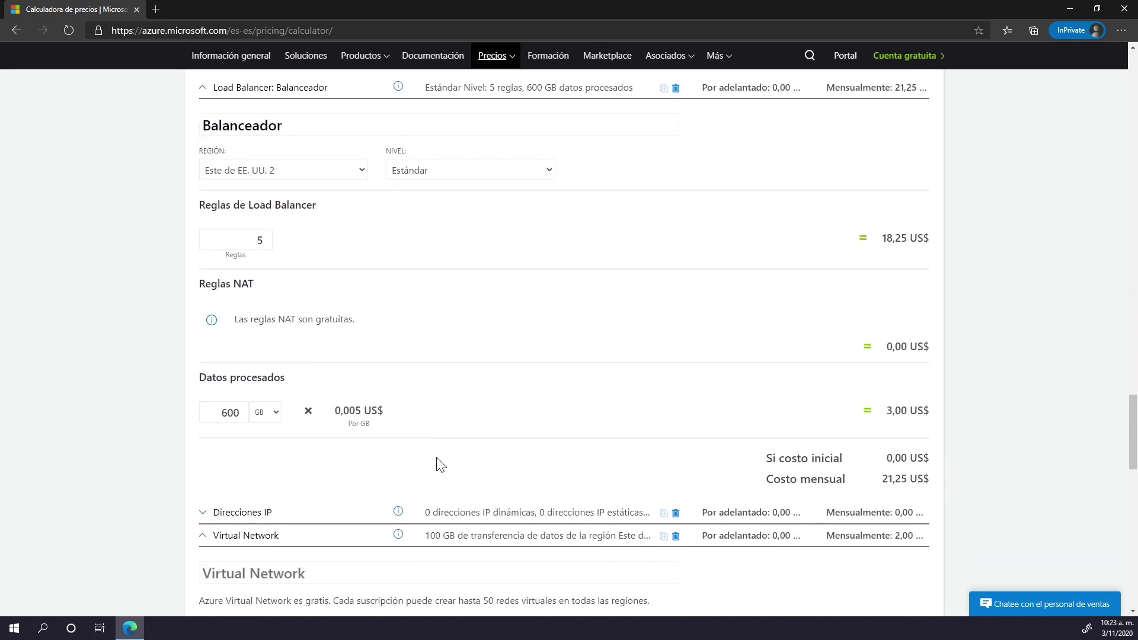
{"action": "scroll", "coordinate": [425, 460], "scroll_direction": "down", "scroll_amount": 2}
{"action": "scroll", "coordinate": [463, 447], "scroll_direction": "up", "scroll_amount": 5}
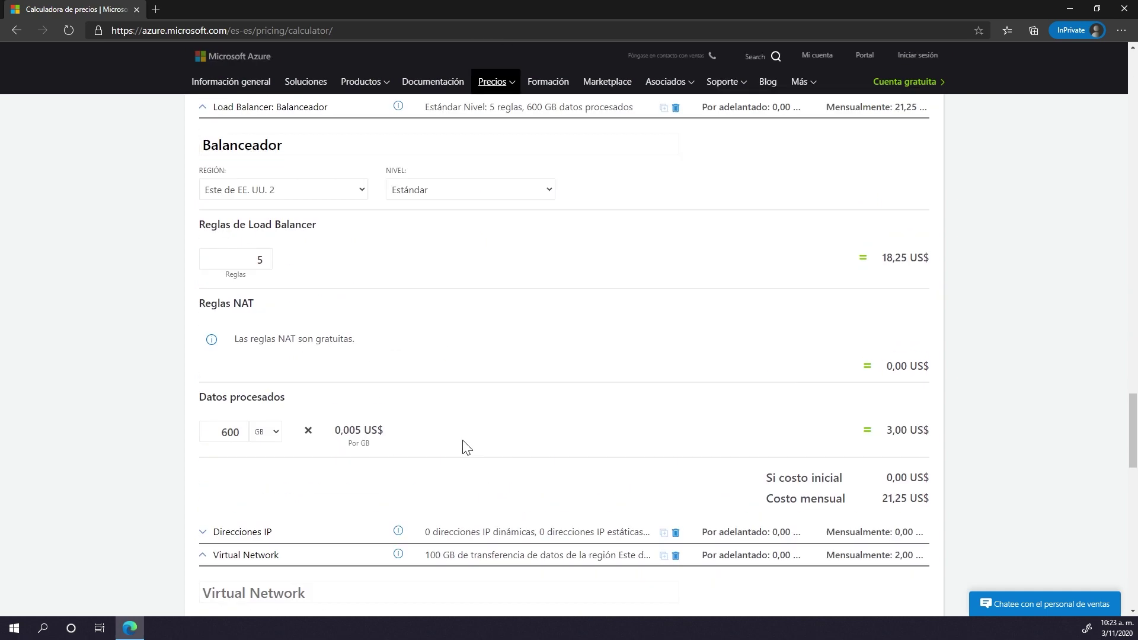
{"action": "scroll", "coordinate": [432, 483], "scroll_direction": "down", "scroll_amount": 3}
{"action": "scroll", "coordinate": [409, 499], "scroll_direction": "down", "scroll_amount": 1}
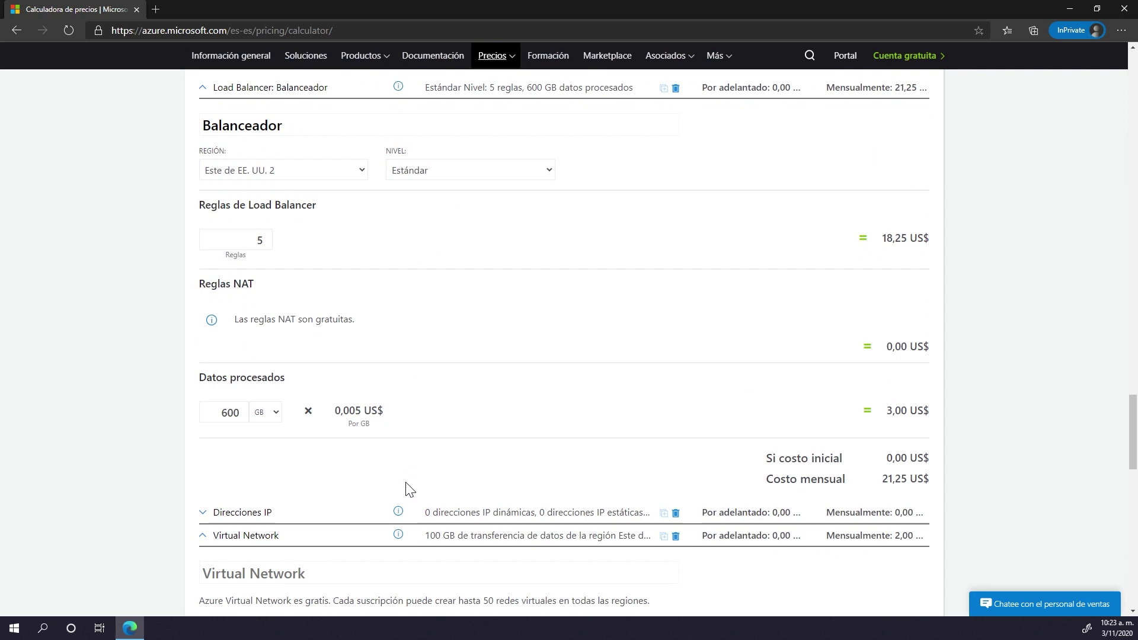
{"action": "scroll", "coordinate": [410, 489], "scroll_direction": "down", "scroll_amount": 2}
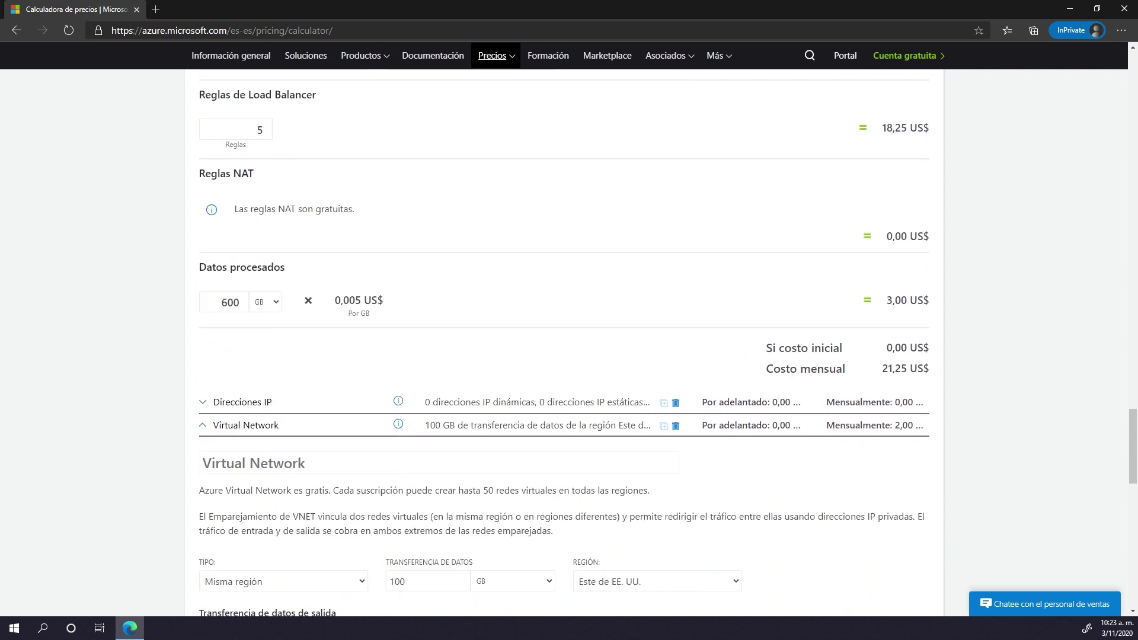
{"action": "left_click", "coordinate": [204, 398]}
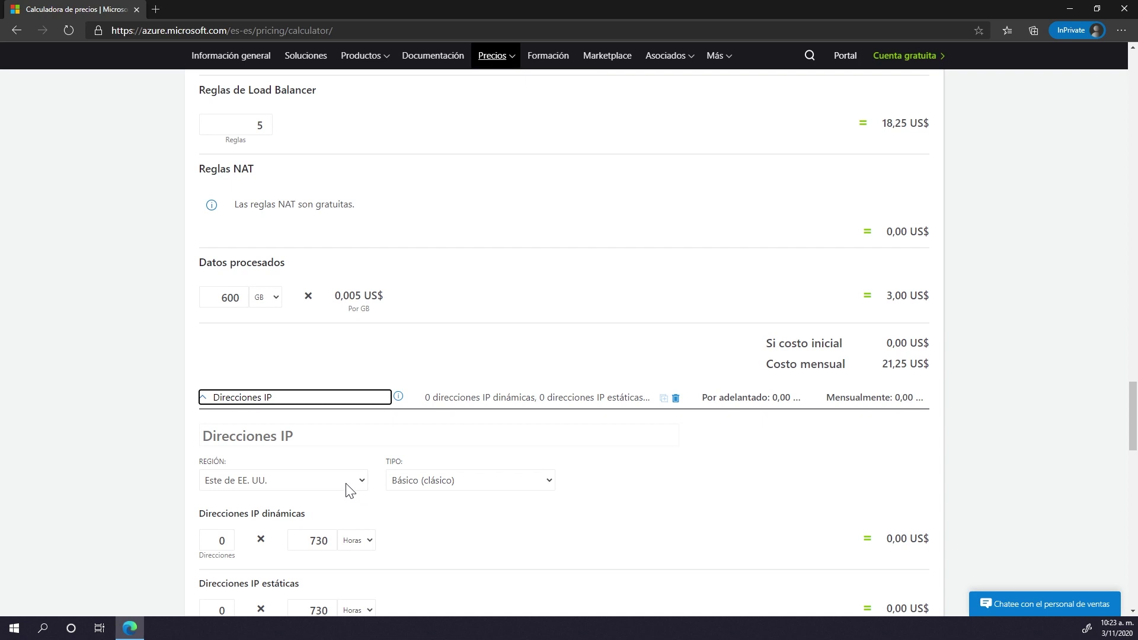
{"action": "left_click", "coordinate": [247, 435]}
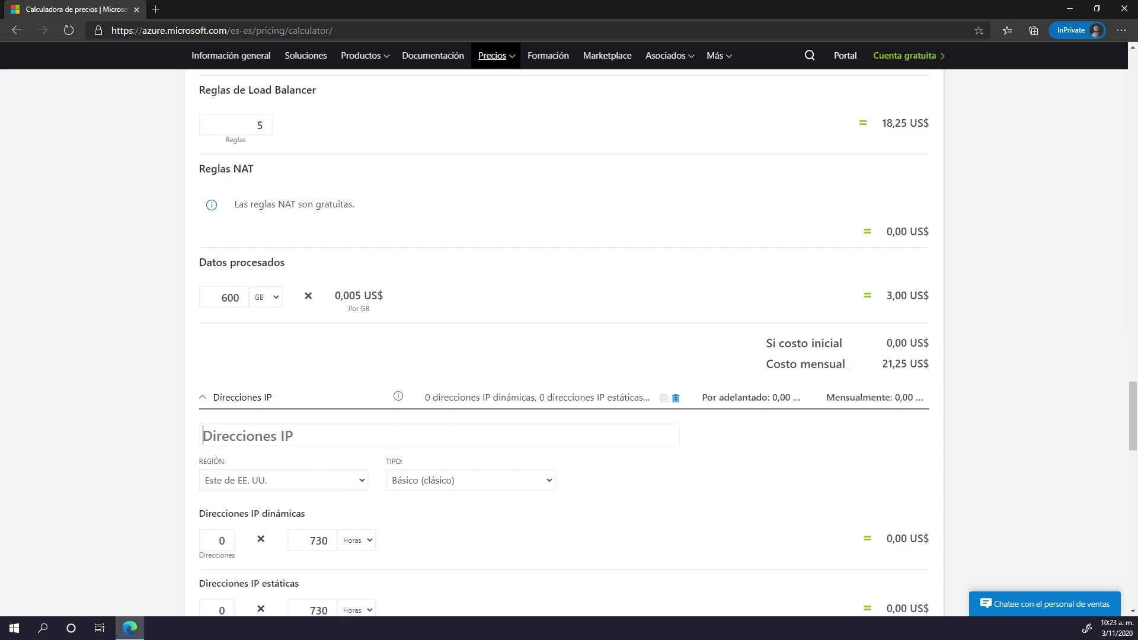
{"action": "type", "text": "IP Publica"}
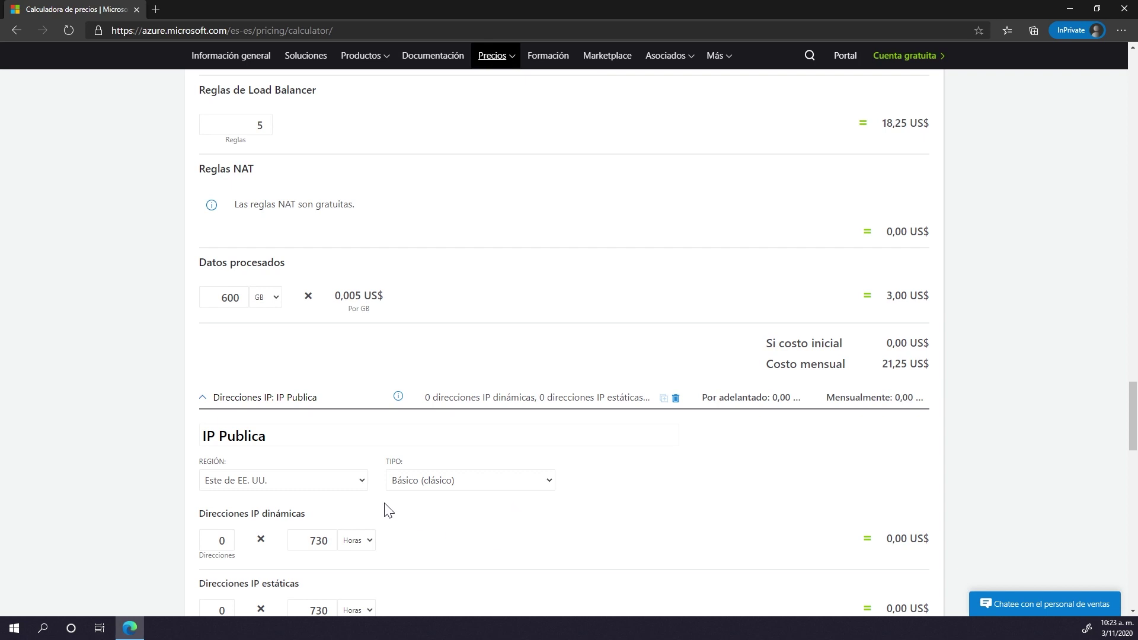
Set the IP addresses entry's region to Este de EE. UU. 2 and its type to Estándar (ARM)
{"action": "left_click", "coordinate": [356, 487]}
{"action": "scroll", "coordinate": [290, 453], "scroll_direction": "down", "scroll_amount": 3}
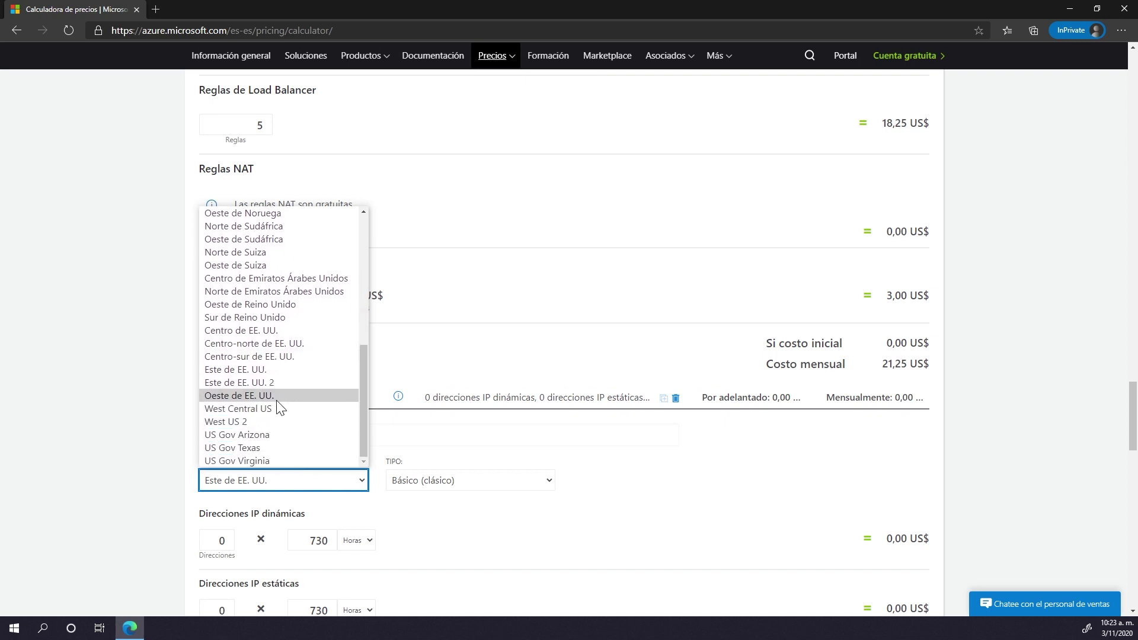
{"action": "left_click", "coordinate": [267, 389]}
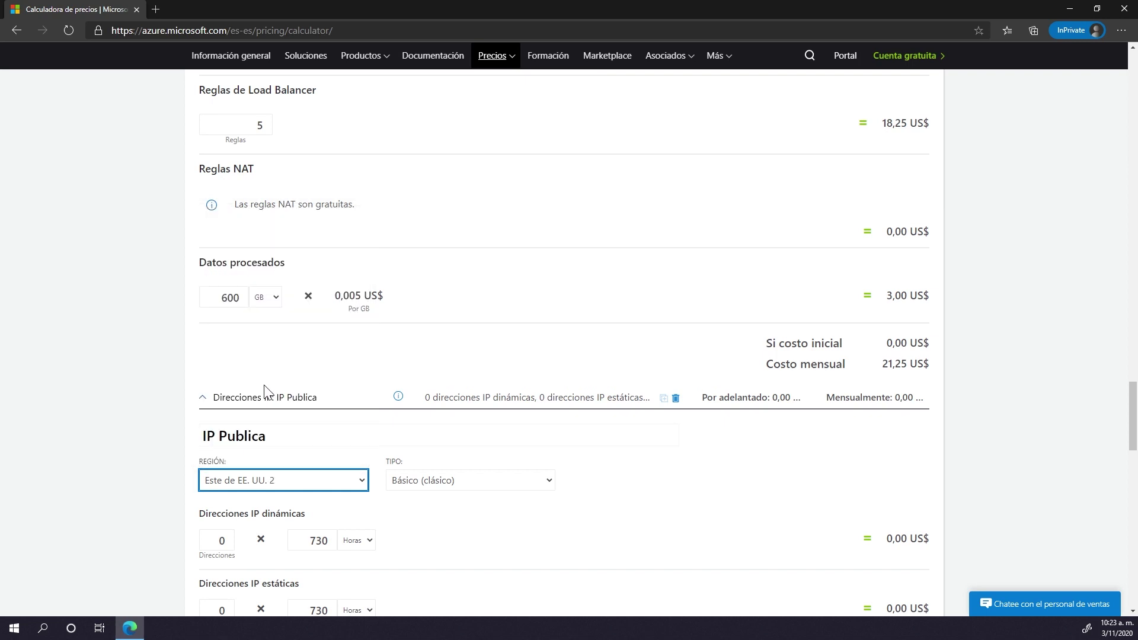
{"action": "left_click", "coordinate": [442, 479]}
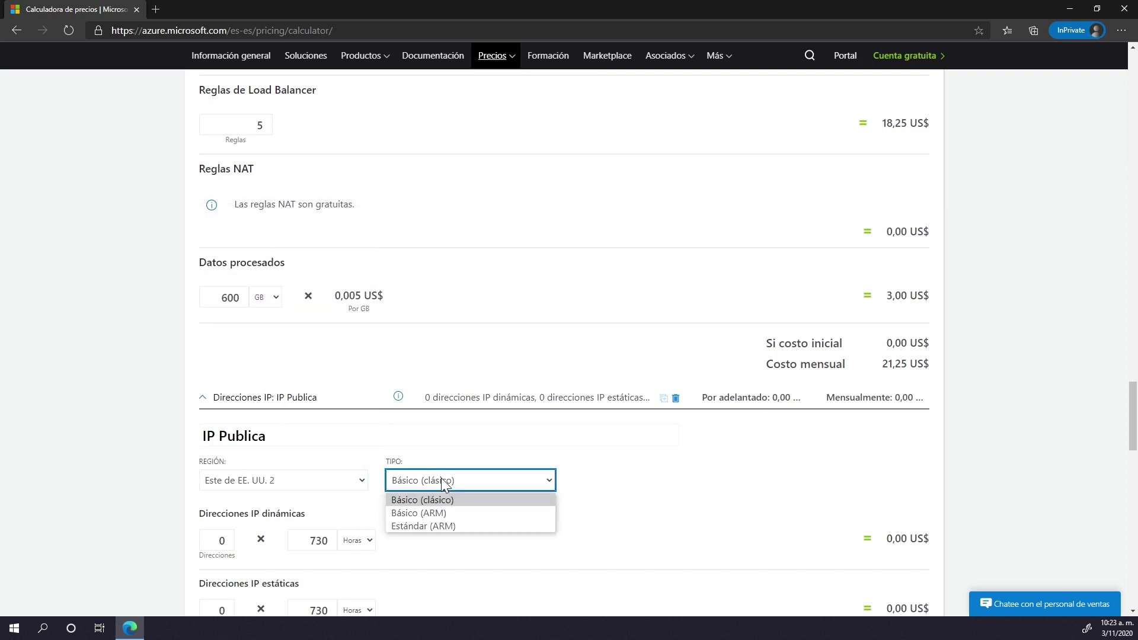
{"action": "left_click", "coordinate": [451, 527]}
Set the number of public IP address prefixes to 1, leaving static IP addresses at 0
{"action": "scroll", "coordinate": [449, 520], "scroll_direction": "down", "scroll_amount": 2}
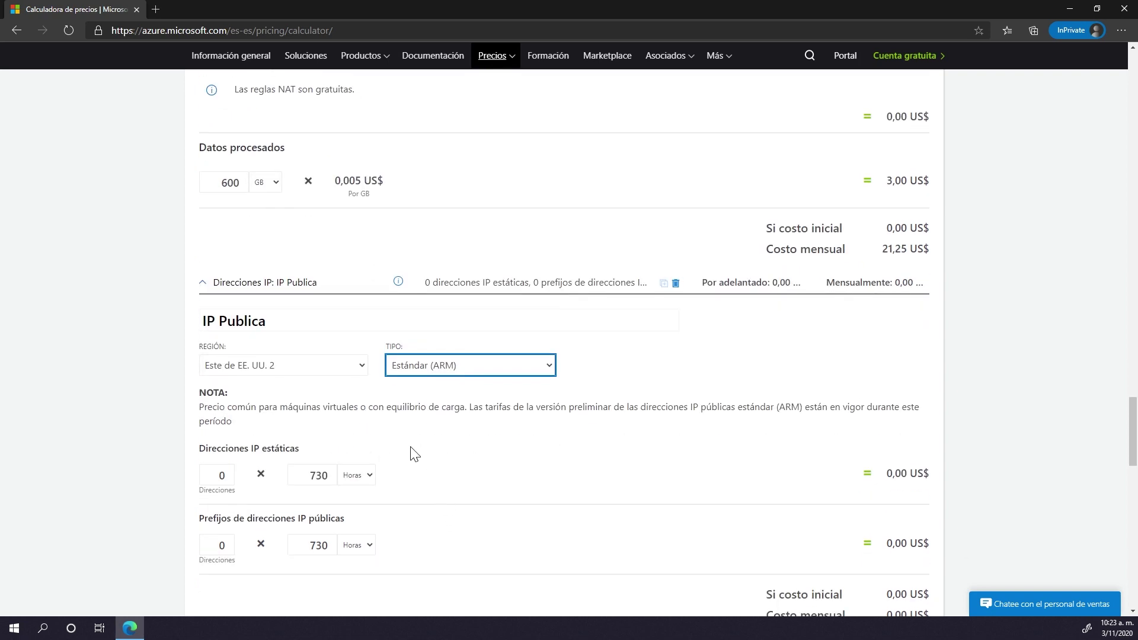
{"action": "scroll", "coordinate": [391, 436], "scroll_direction": "down", "scroll_amount": 2}
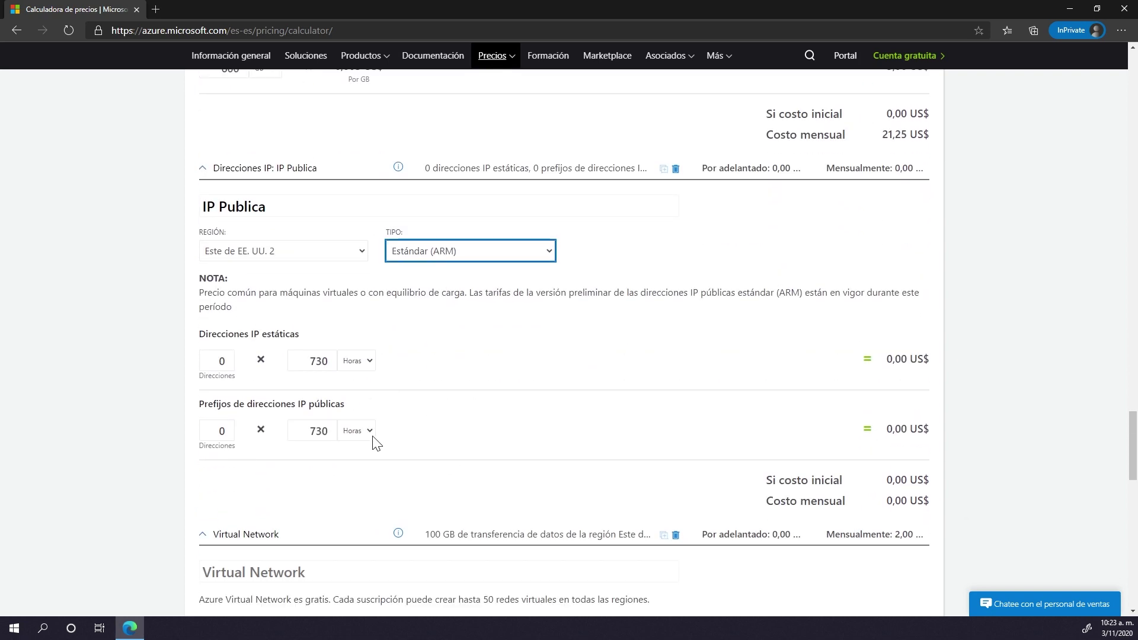
{"action": "left_click", "coordinate": [229, 357]}
{"action": "left_click", "coordinate": [230, 364]}
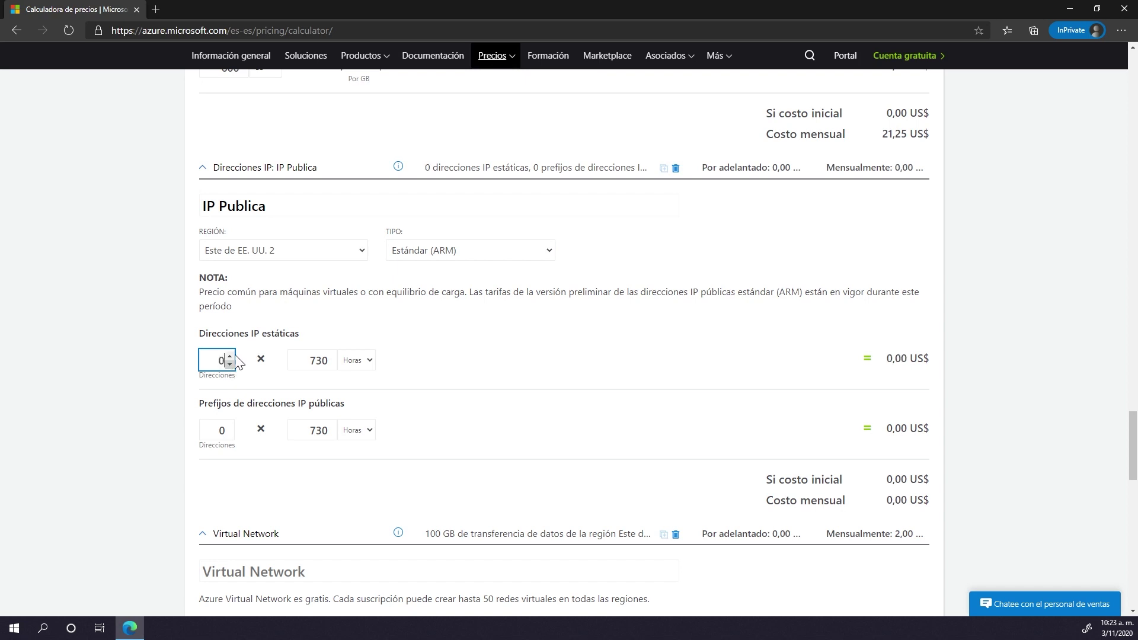
{"action": "left_click", "coordinate": [230, 425]}
Name the Virtual Network entry "Red virtual VMs"
{"action": "scroll", "coordinate": [353, 490], "scroll_direction": "down", "scroll_amount": 3}
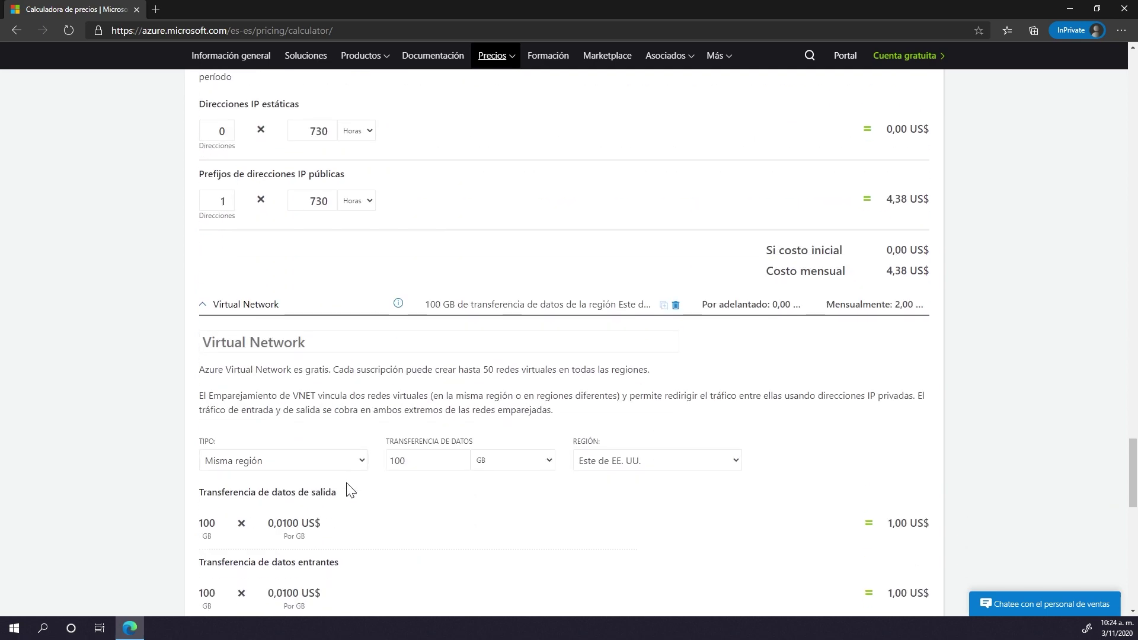
{"action": "scroll", "coordinate": [310, 432], "scroll_direction": "up", "scroll_amount": 4}
{"action": "scroll", "coordinate": [297, 385], "scroll_direction": "down", "scroll_amount": 4}
{"action": "type", "text": "red vir"}
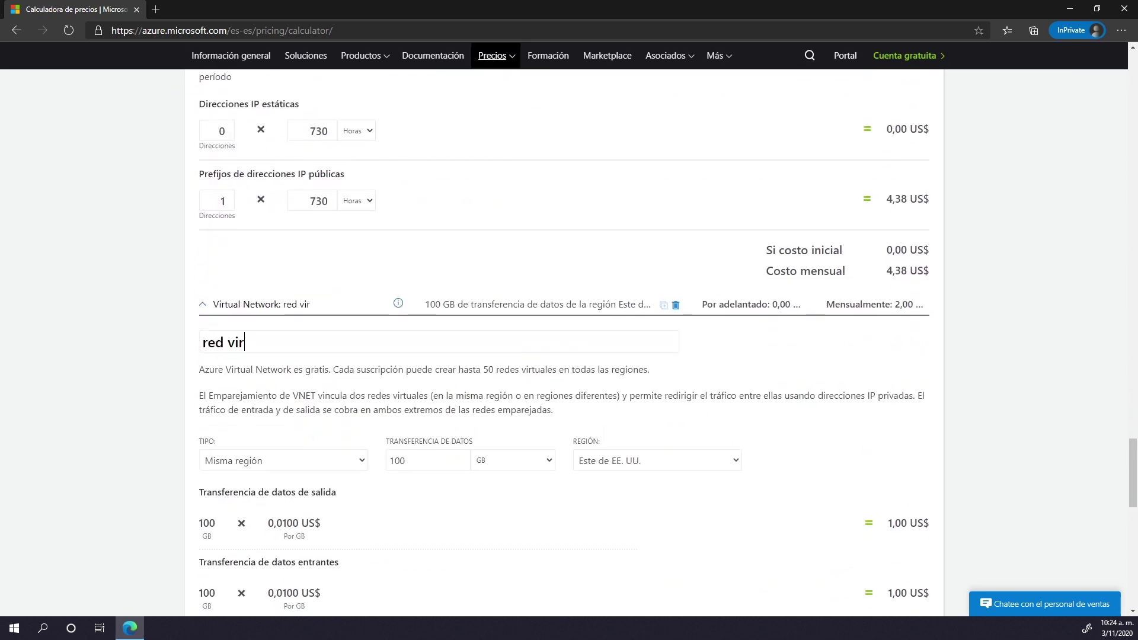
{"action": "type", "text": "tual VMs"}
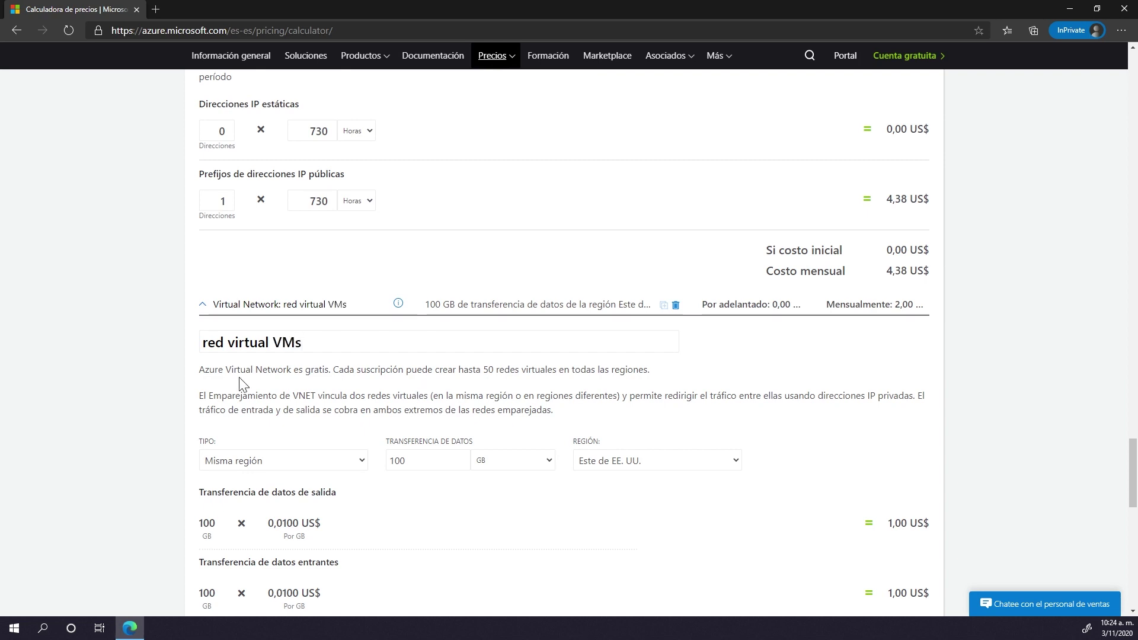
{"action": "left_click", "coordinate": [205, 343]}
{"action": "key", "text": "Delete"}
{"action": "type", "text": "R"}
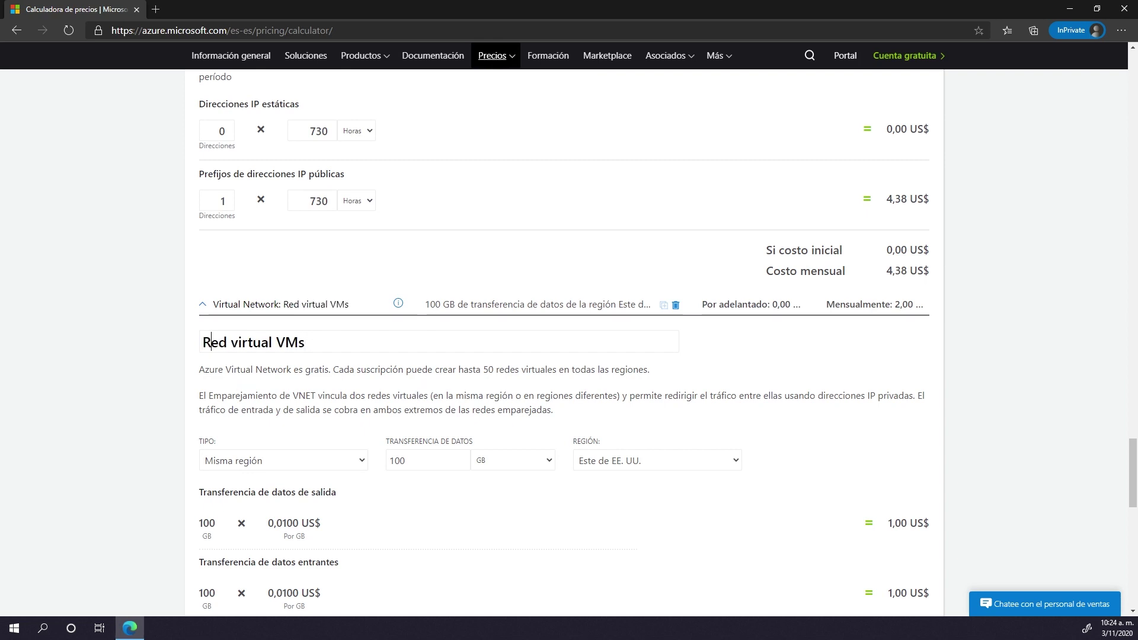
Keep the virtual network's type as Misma región and set its region to Este de EE. UU. 2
{"action": "scroll", "coordinate": [302, 371], "scroll_direction": "down", "scroll_amount": 2}
{"action": "left_click", "coordinate": [303, 349]}
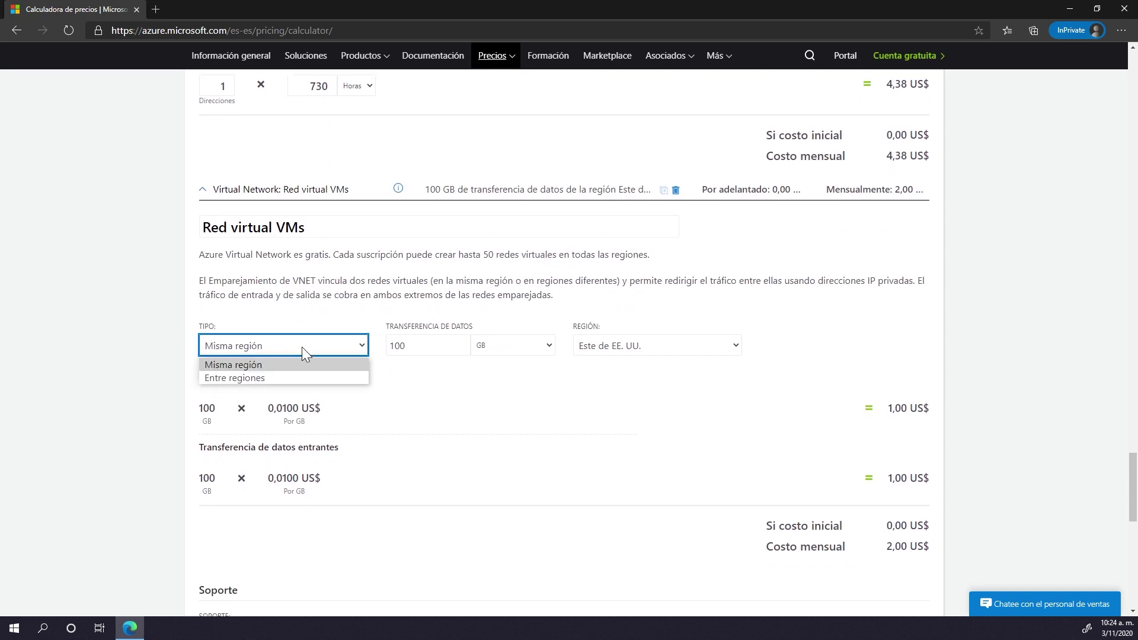
{"action": "left_click", "coordinate": [302, 350]}
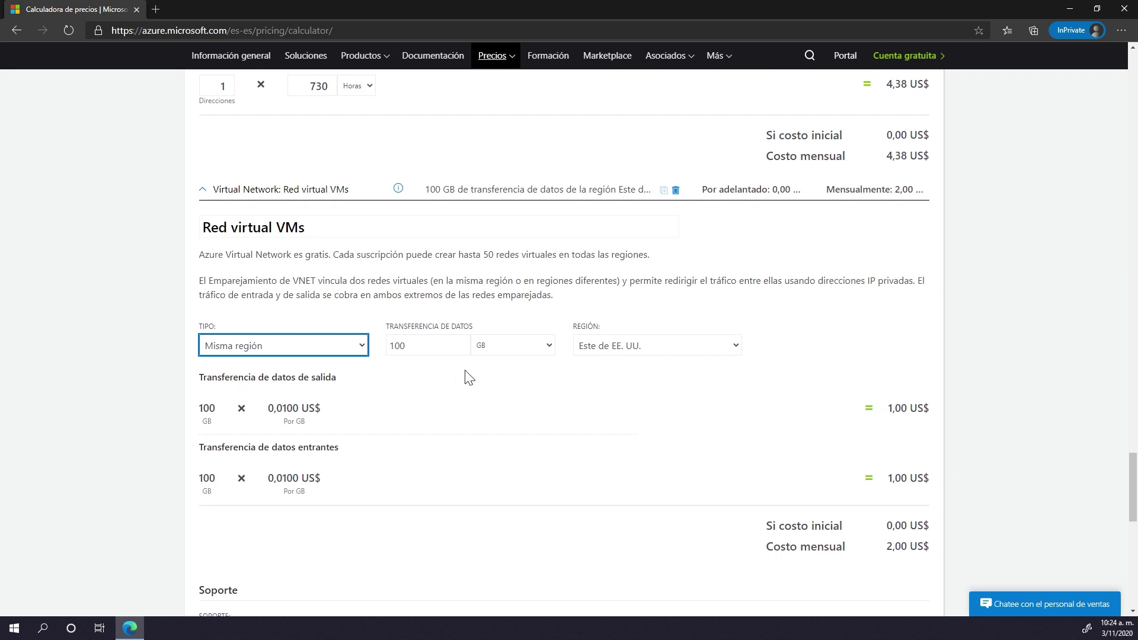
{"action": "left_click", "coordinate": [670, 349]}
{"action": "scroll", "coordinate": [659, 320], "scroll_direction": "down", "scroll_amount": 2}
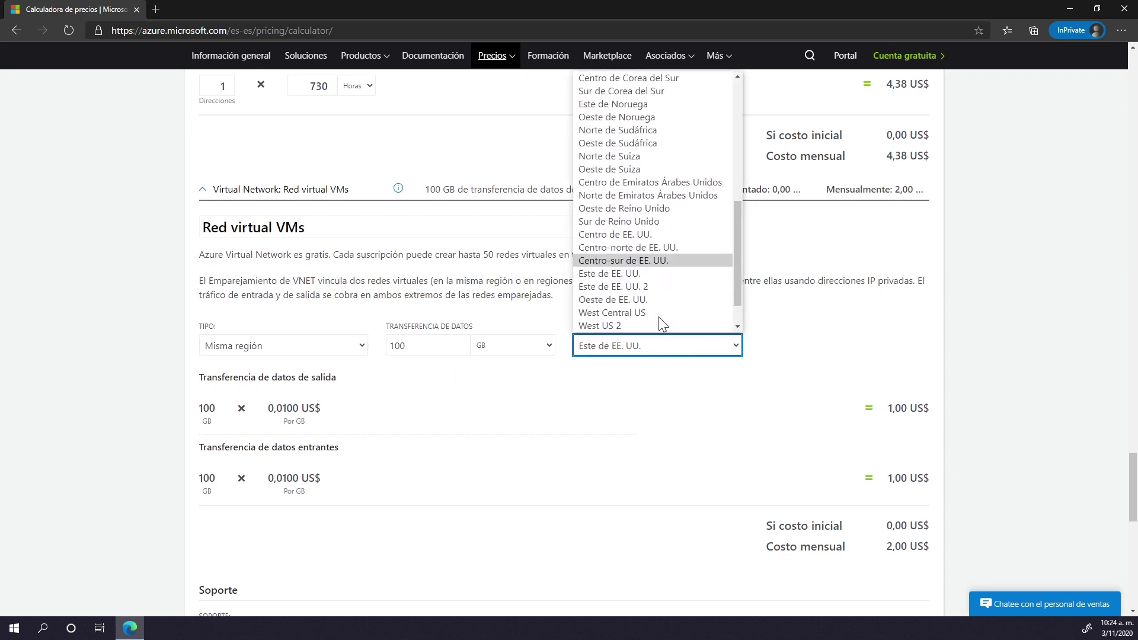
{"action": "left_click", "coordinate": [636, 287]}
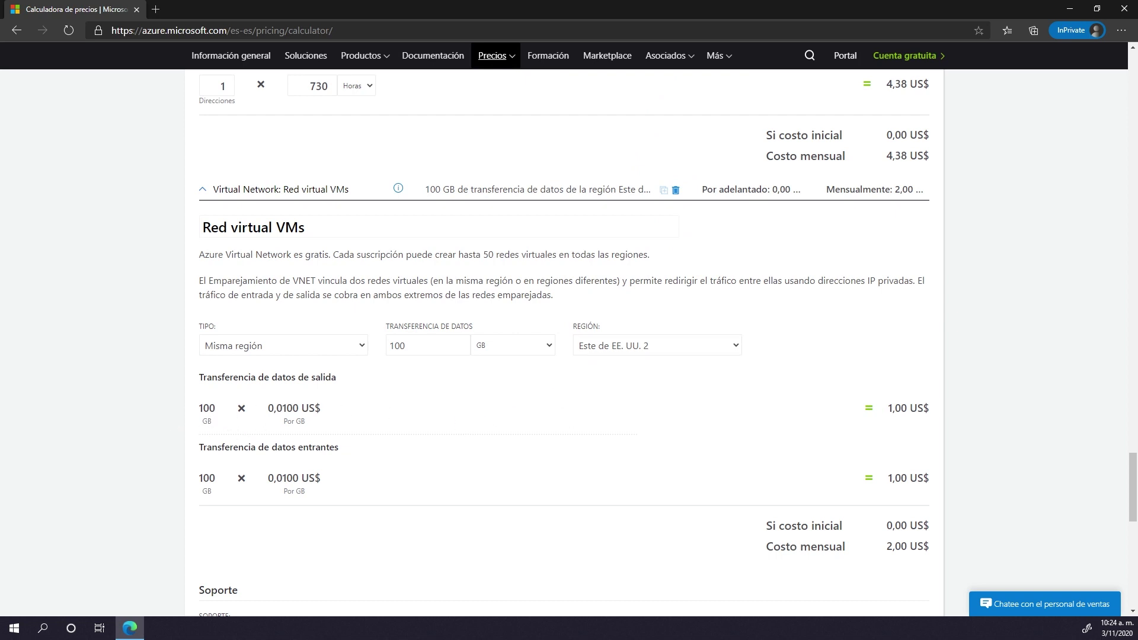
Set the virtual network's data transfer to 200 GB
{"action": "scroll", "coordinate": [436, 417], "scroll_direction": "down", "scroll_amount": 4}
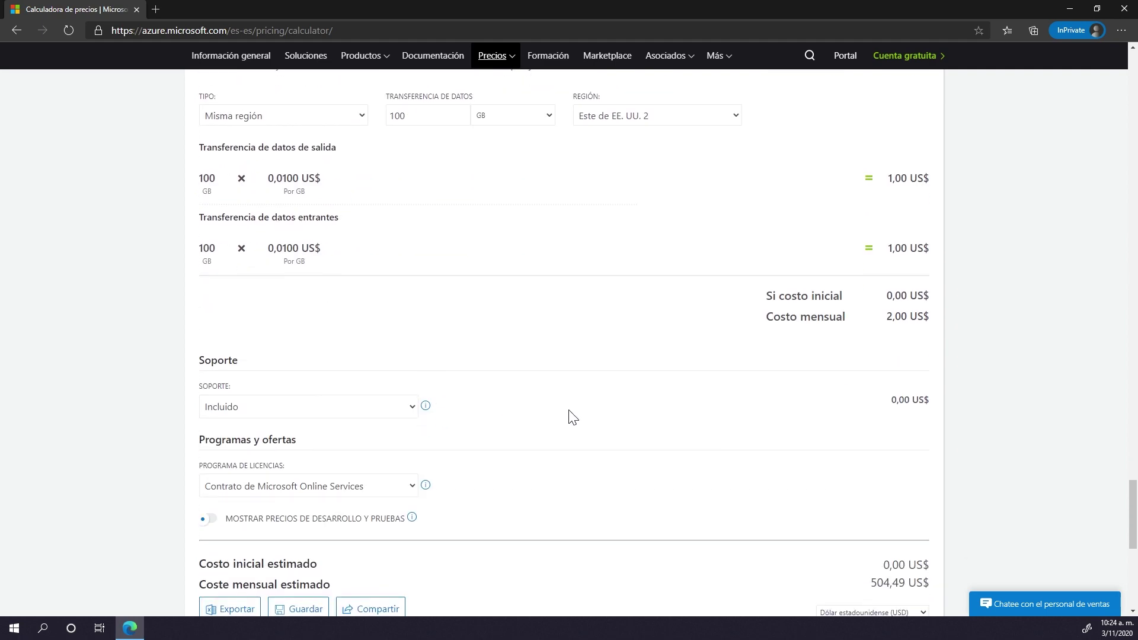
{"action": "scroll", "coordinate": [486, 370], "scroll_direction": "up", "scroll_amount": 3}
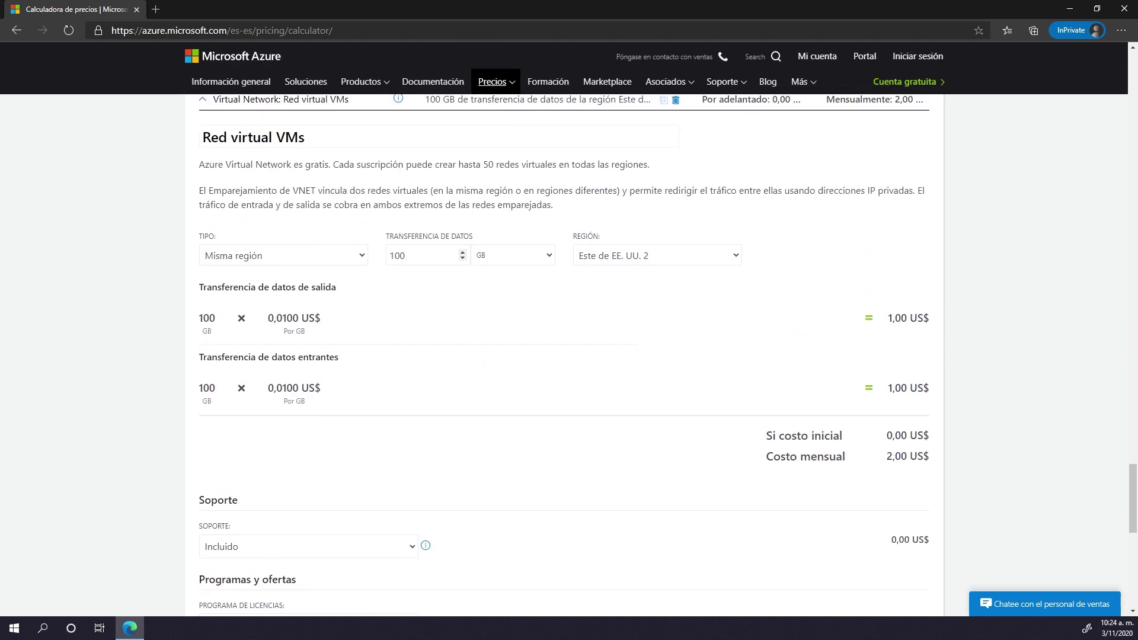
{"action": "double_click", "coordinate": [415, 255]}
{"action": "type", "text": "200"}
{"action": "left_click", "coordinate": [454, 320]}
{"action": "scroll", "coordinate": [491, 391], "scroll_direction": "down", "scroll_amount": 1}
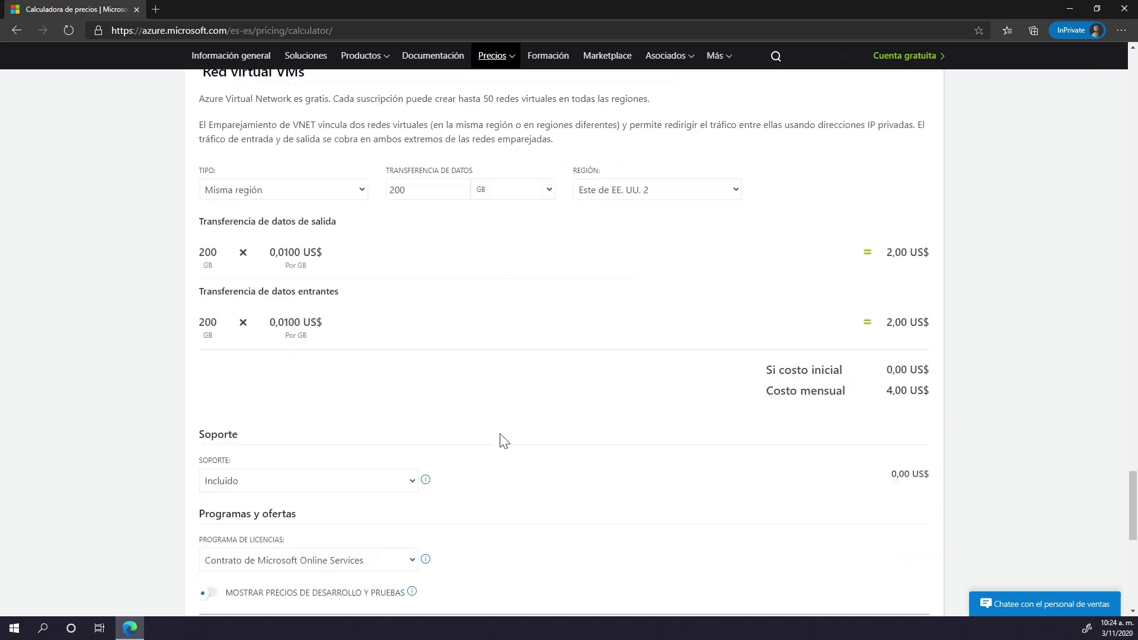
Review the support plans available for the estimate and keep Incluido selected
{"action": "scroll", "coordinate": [502, 440], "scroll_direction": "down", "scroll_amount": 3}
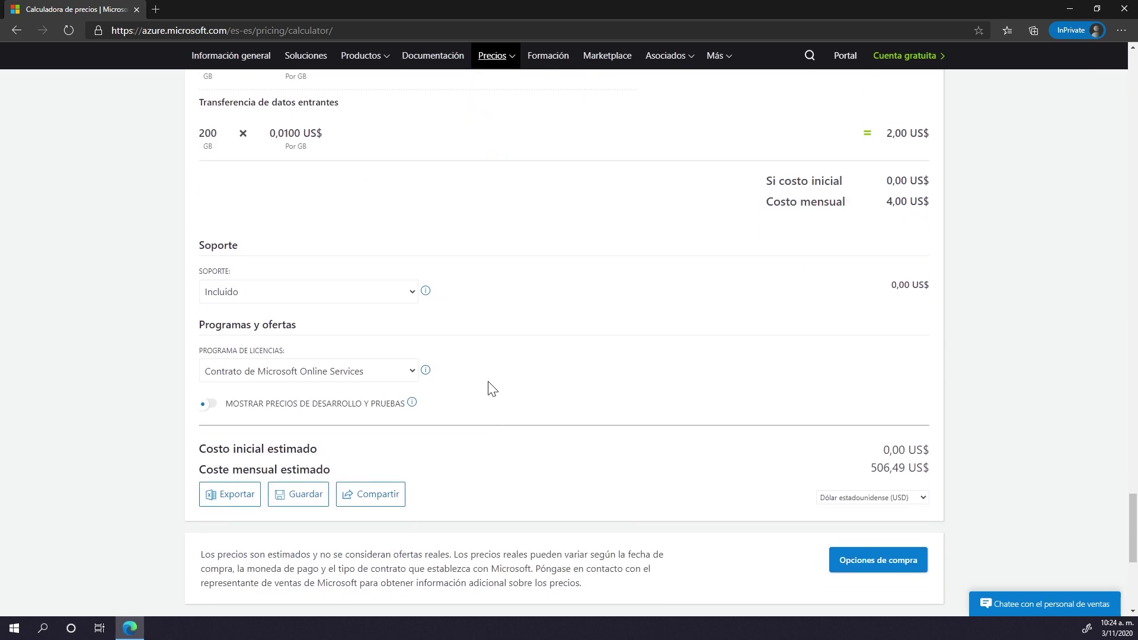
{"action": "scroll", "coordinate": [483, 386], "scroll_direction": "down", "scroll_amount": 1}
{"action": "scroll", "coordinate": [482, 385], "scroll_direction": "up", "scroll_amount": 2}
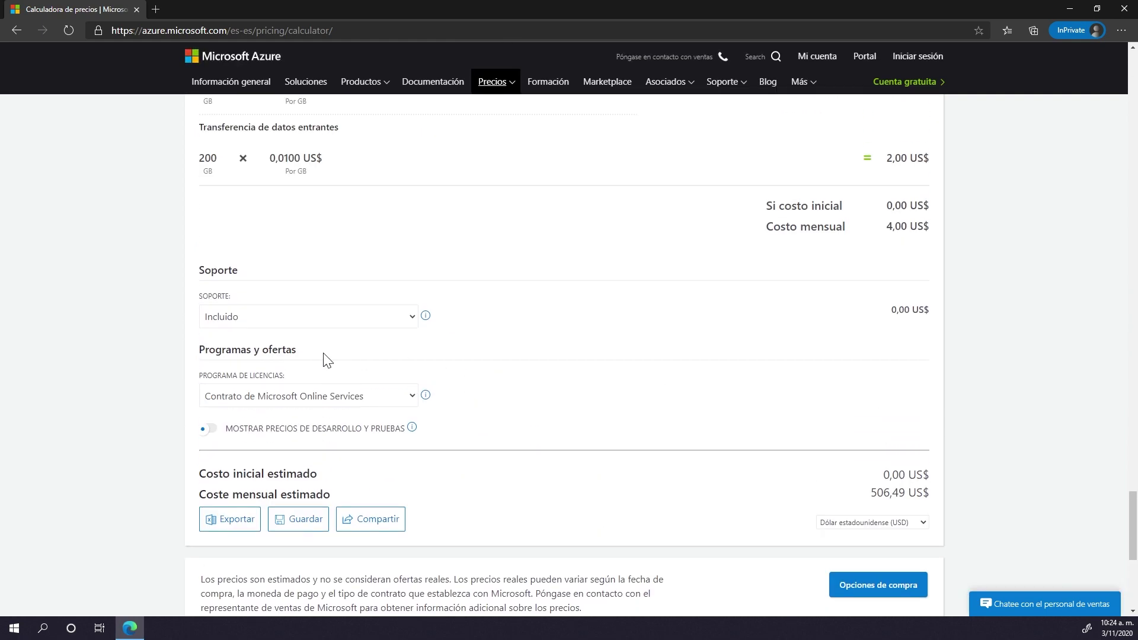
{"action": "left_click", "coordinate": [266, 323]}
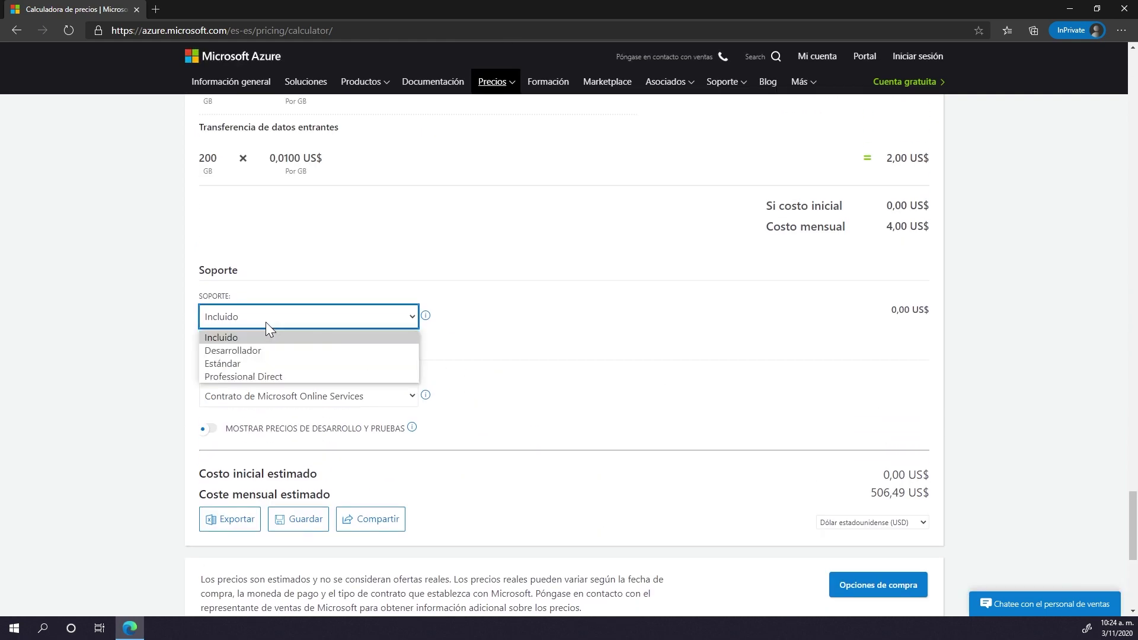
{"action": "left_click", "coordinate": [233, 341]}
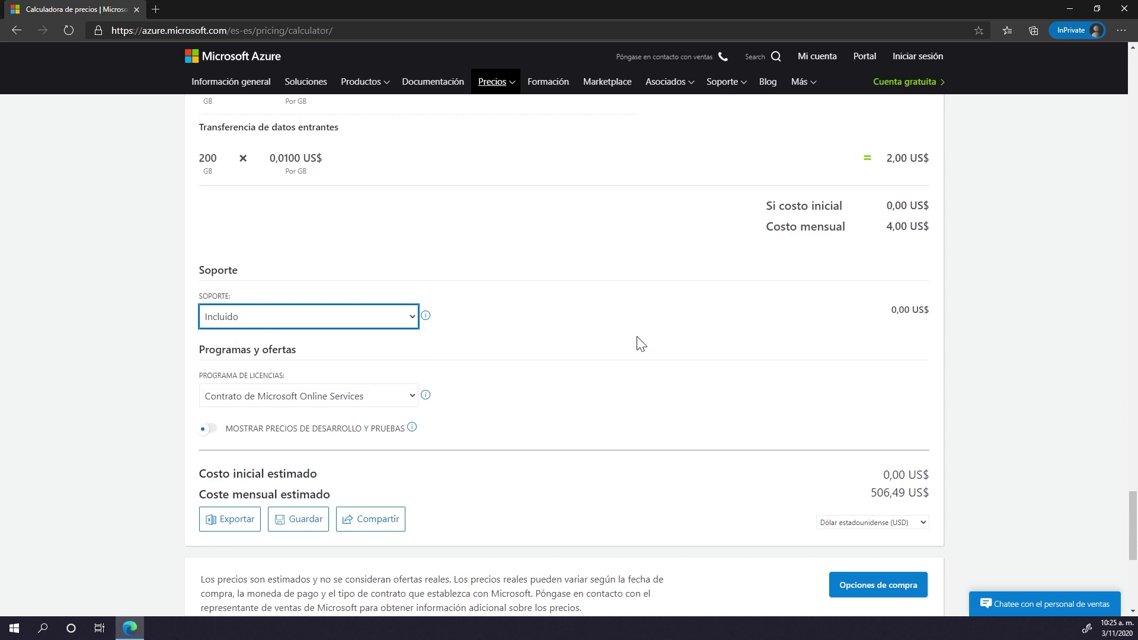
Try the Desarrollador and Estándar support plans to compare their monthly cost
{"action": "left_click", "coordinate": [345, 324]}
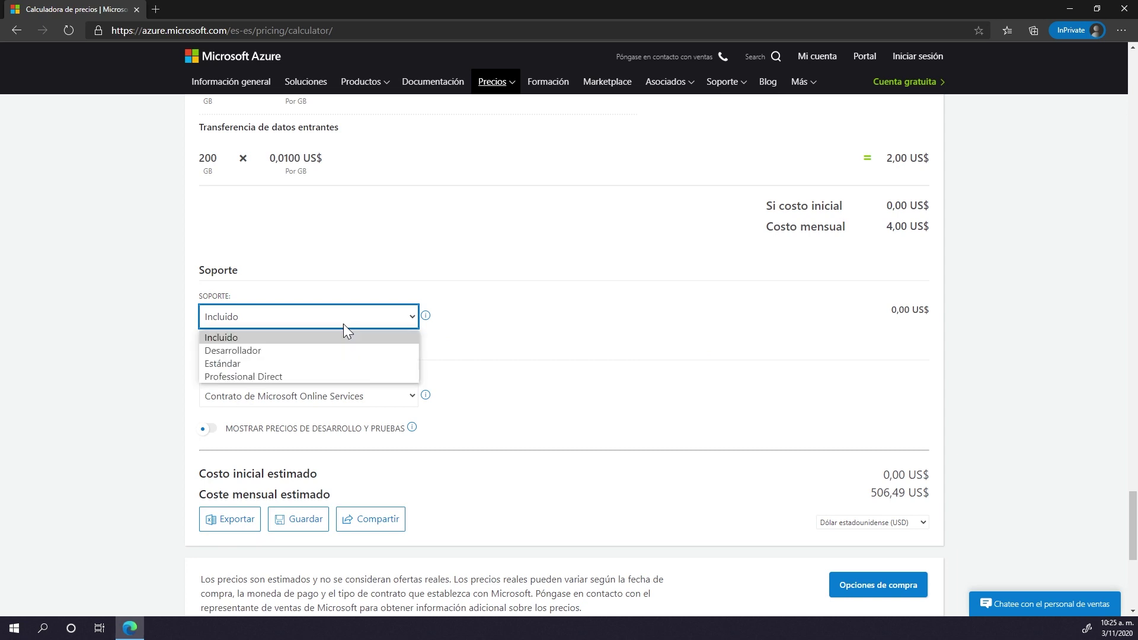
{"action": "left_click", "coordinate": [318, 350]}
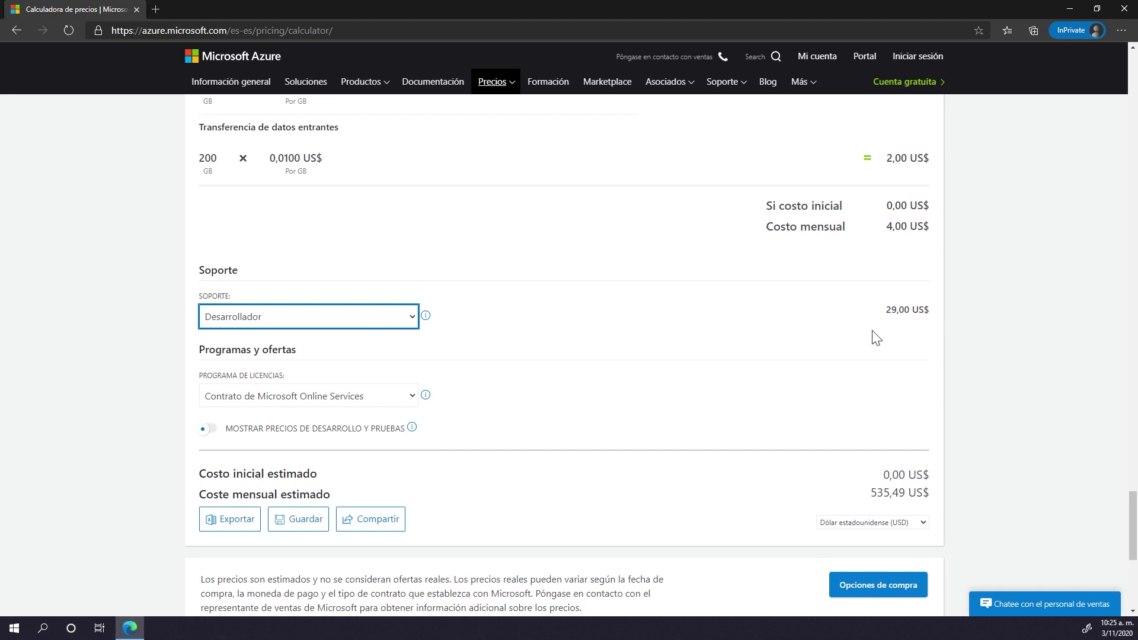
{"action": "left_click", "coordinate": [362, 326]}
{"action": "left_click", "coordinate": [315, 360]}
{"action": "left_click_drag", "start_coordinate": [882, 314], "coordinate": [944, 313]}
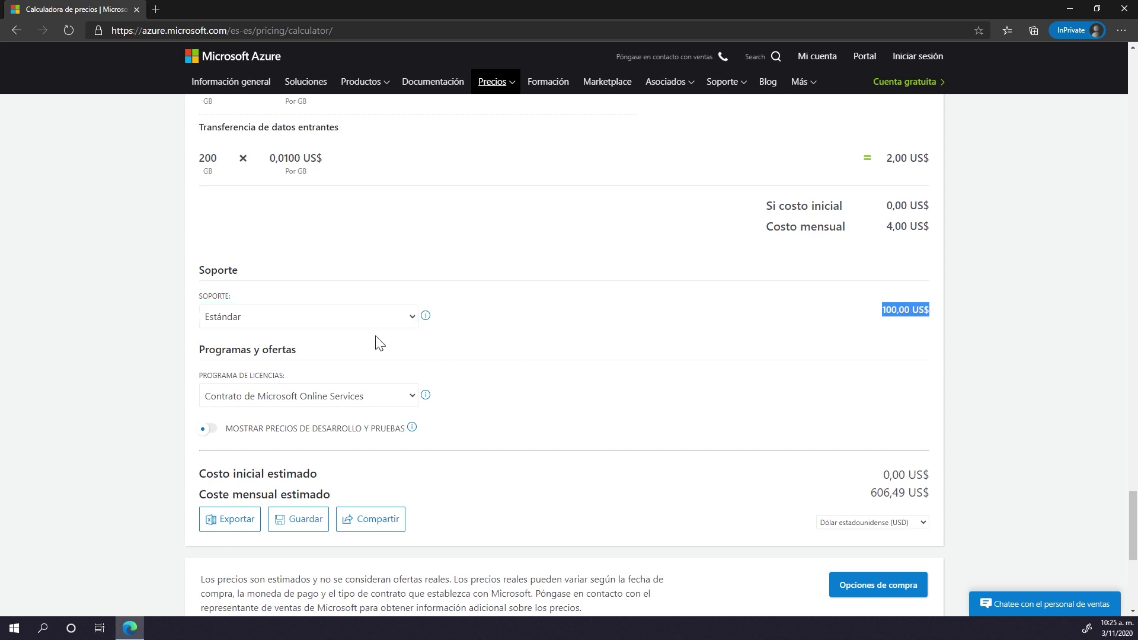
Try the Professional Direct support plan and return the support selection to Incluido
{"action": "left_click", "coordinate": [366, 323]}
{"action": "left_click", "coordinate": [329, 377]}
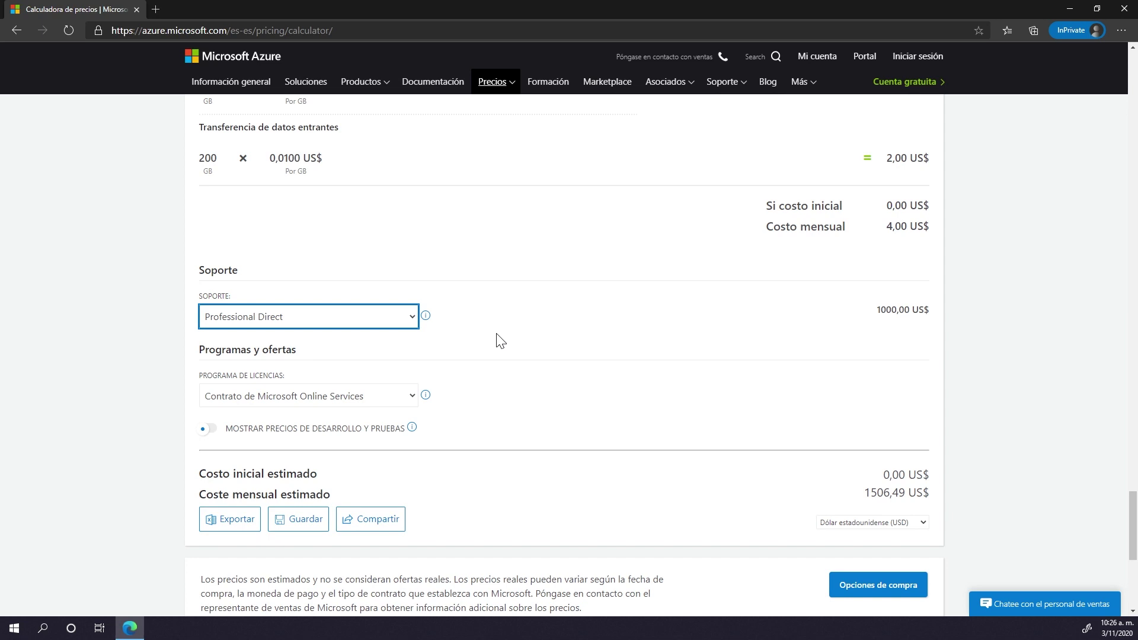
{"action": "left_click", "coordinate": [368, 324]}
{"action": "left_click", "coordinate": [269, 341]}
Check the licensing program choices and try the option that shows development and testing prices
{"action": "left_click", "coordinate": [244, 395]}
{"action": "left_click", "coordinate": [244, 394]}
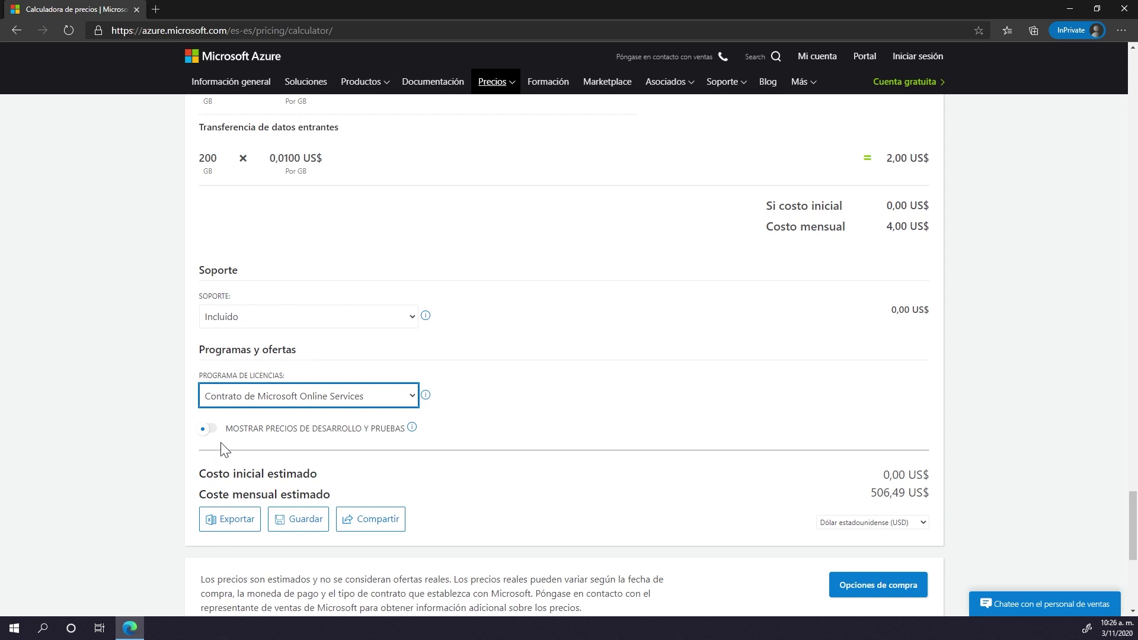
{"action": "left_click", "coordinate": [207, 428]}
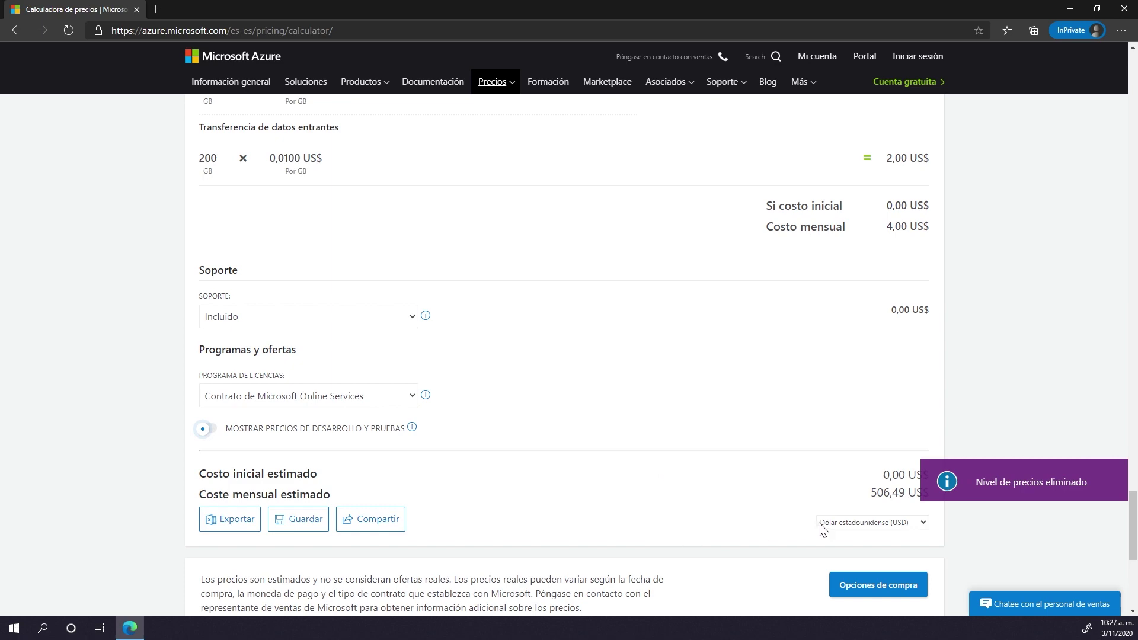
Review the currencies available for the estimate and keep Dólar estadounidense (USD) selected
{"action": "scroll", "coordinate": [820, 528], "scroll_direction": "down", "scroll_amount": 4}
{"action": "scroll", "coordinate": [760, 428], "scroll_direction": "up", "scroll_amount": 2}
{"action": "left_click", "coordinate": [848, 409]}
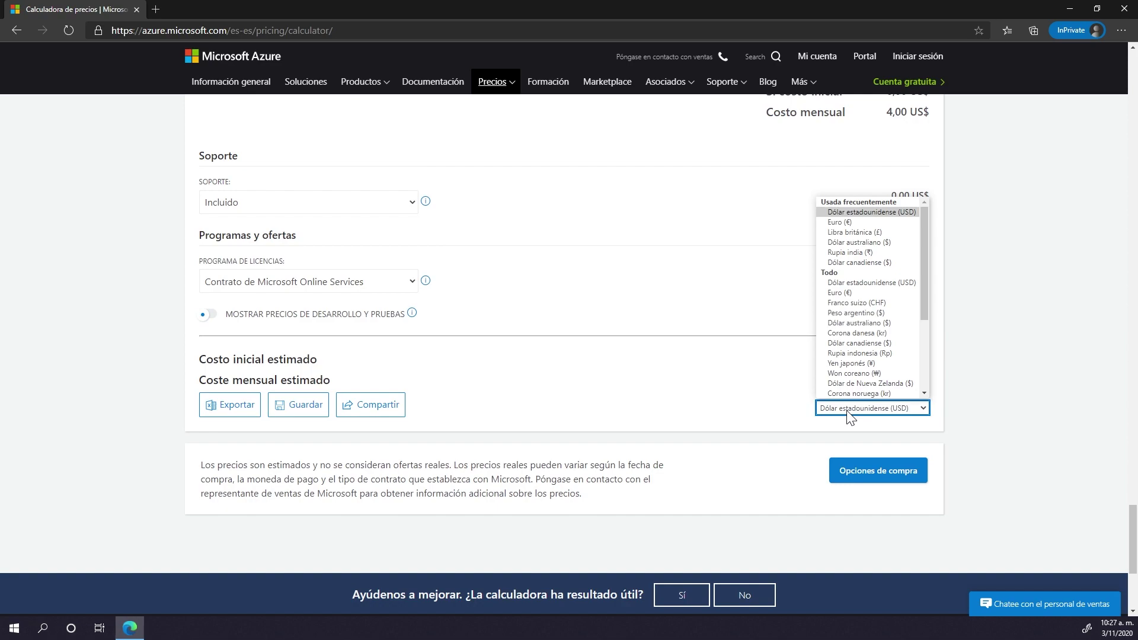
{"action": "left_click", "coordinate": [851, 416]}
Collapse the details of all seven services in the estimate, from Virtual Machines through Virtual Network
{"action": "scroll", "coordinate": [711, 462], "scroll_direction": "up", "scroll_amount": 10}
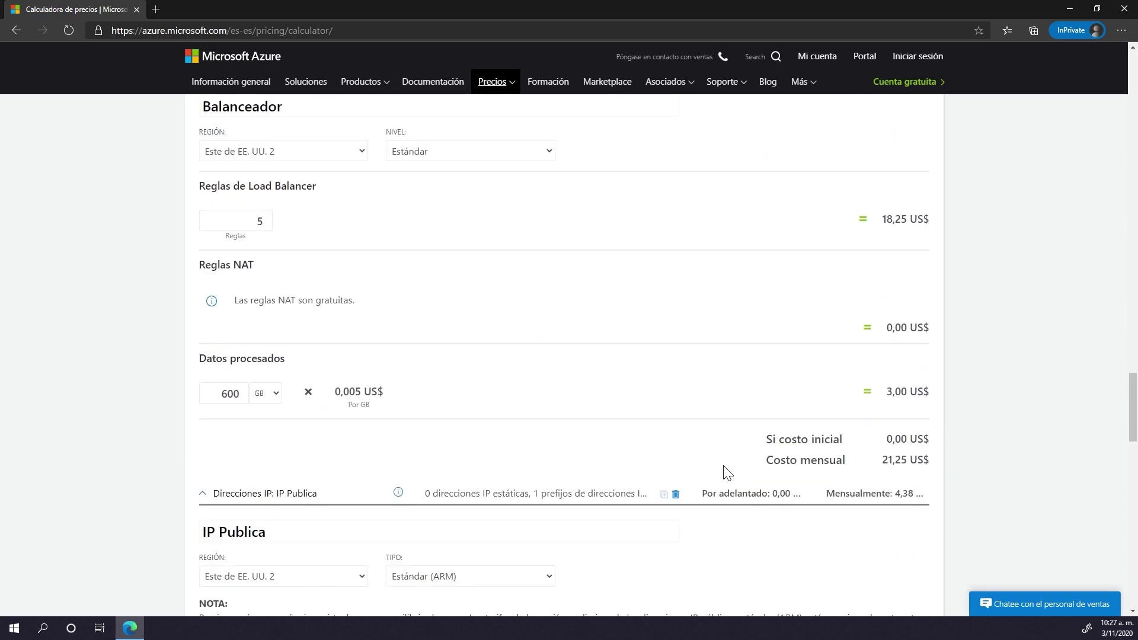
{"action": "scroll", "coordinate": [728, 472], "scroll_direction": "up", "scroll_amount": 15}
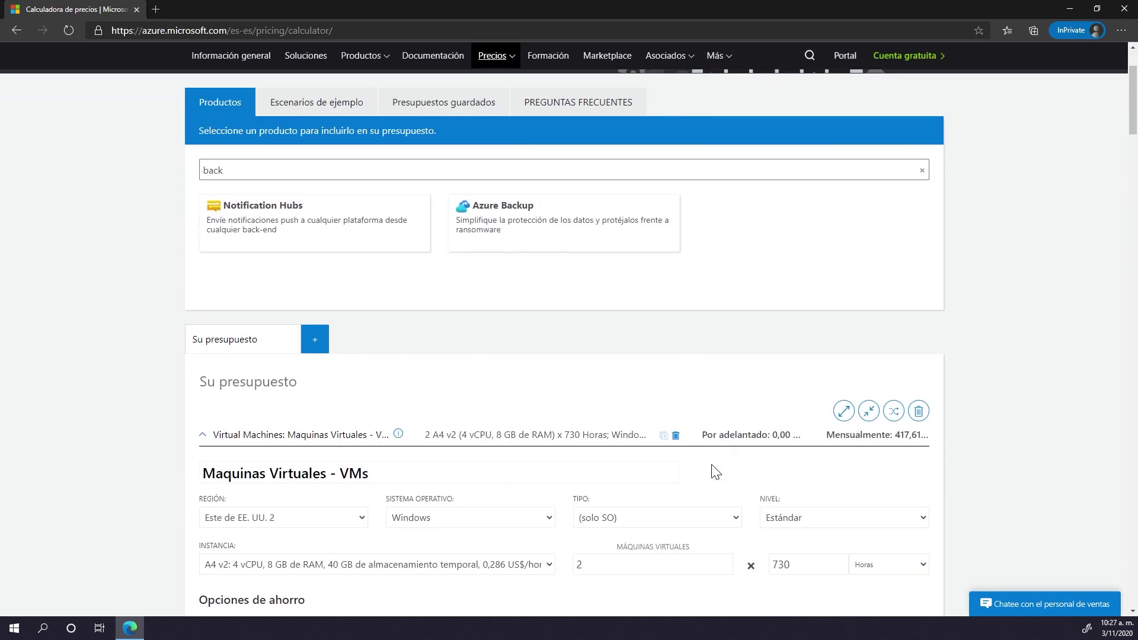
{"action": "left_click", "coordinate": [203, 435]}
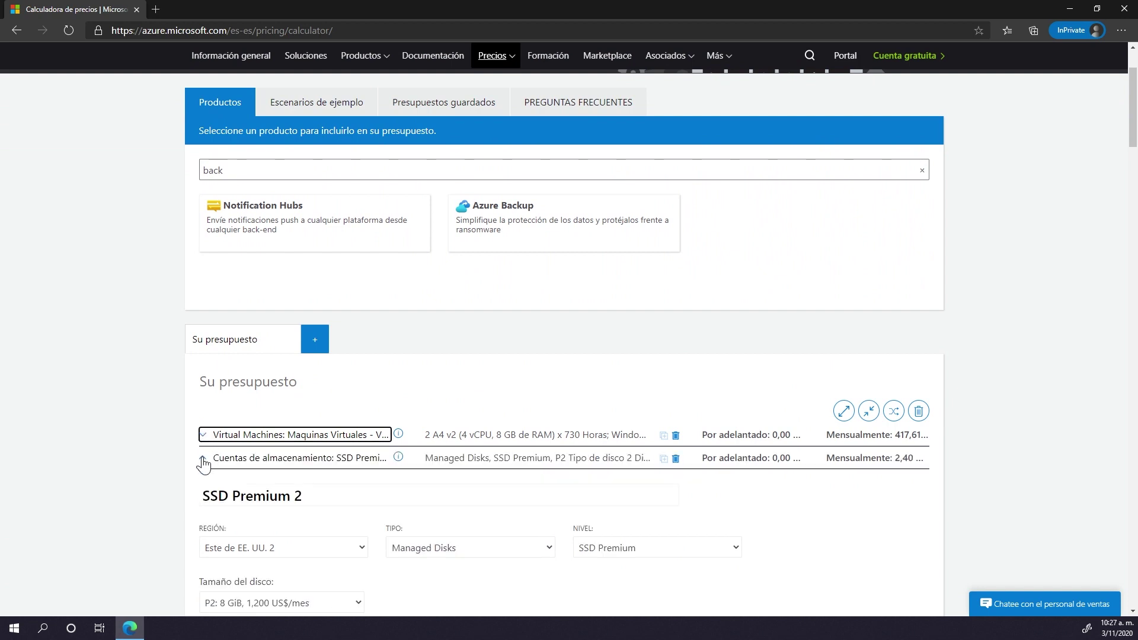
{"action": "left_click", "coordinate": [202, 459]}
{"action": "left_click", "coordinate": [203, 481]}
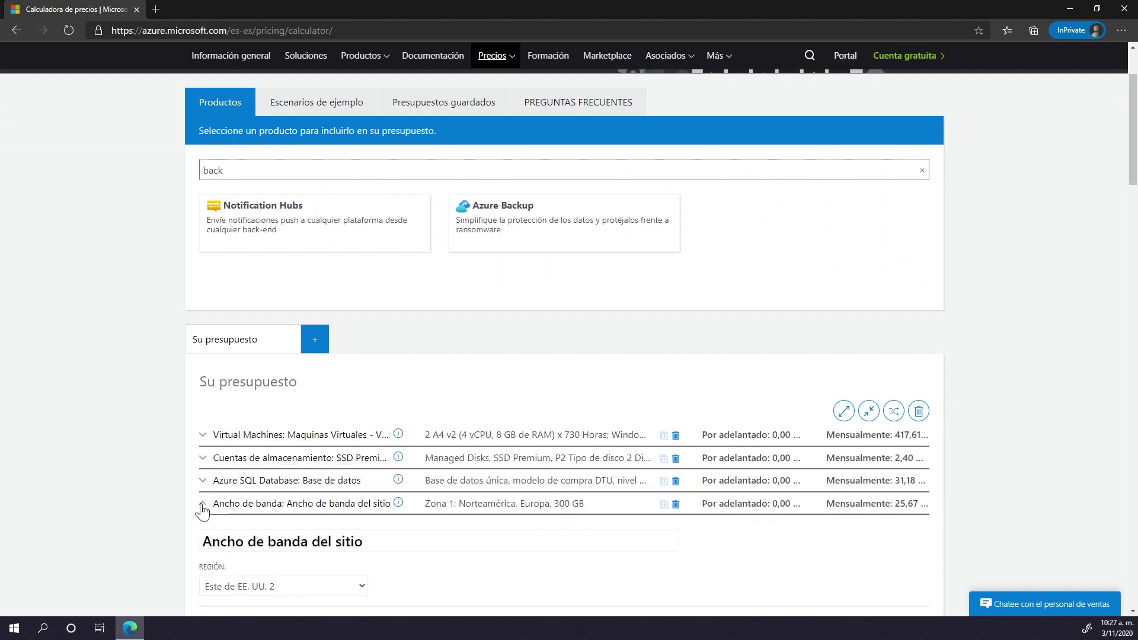
{"action": "left_click", "coordinate": [203, 505]}
{"action": "left_click", "coordinate": [203, 527]}
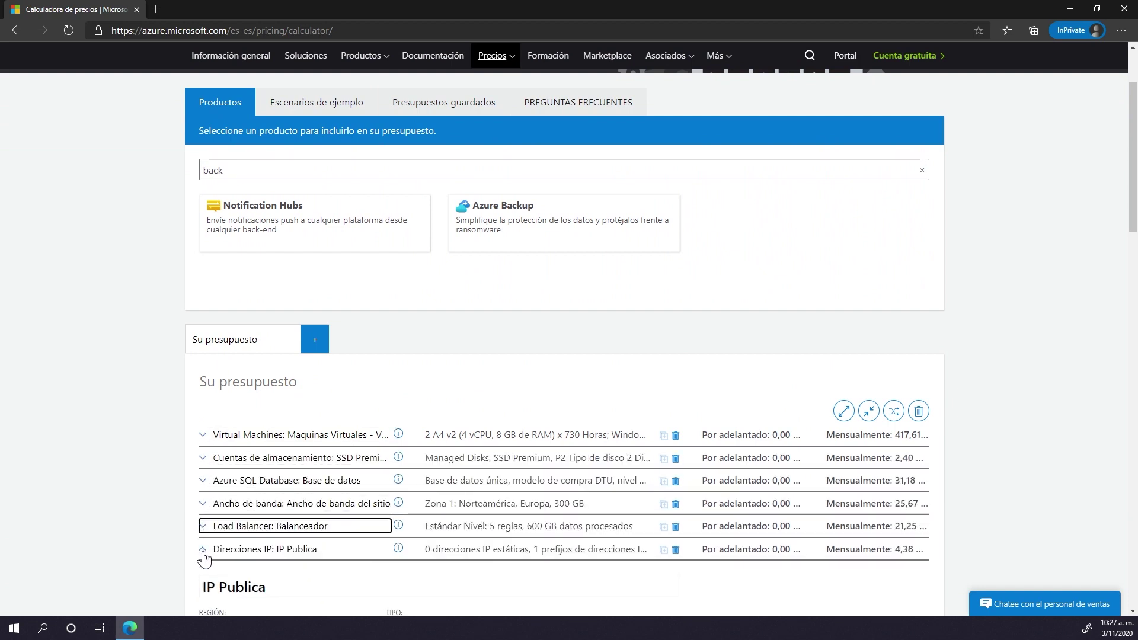
{"action": "left_click", "coordinate": [203, 549]}
{"action": "left_click", "coordinate": [202, 572]}
Review the collapsed service list together with the support, licensing and estimated cost sections
{"action": "scroll", "coordinate": [183, 534], "scroll_direction": "down", "scroll_amount": 5}
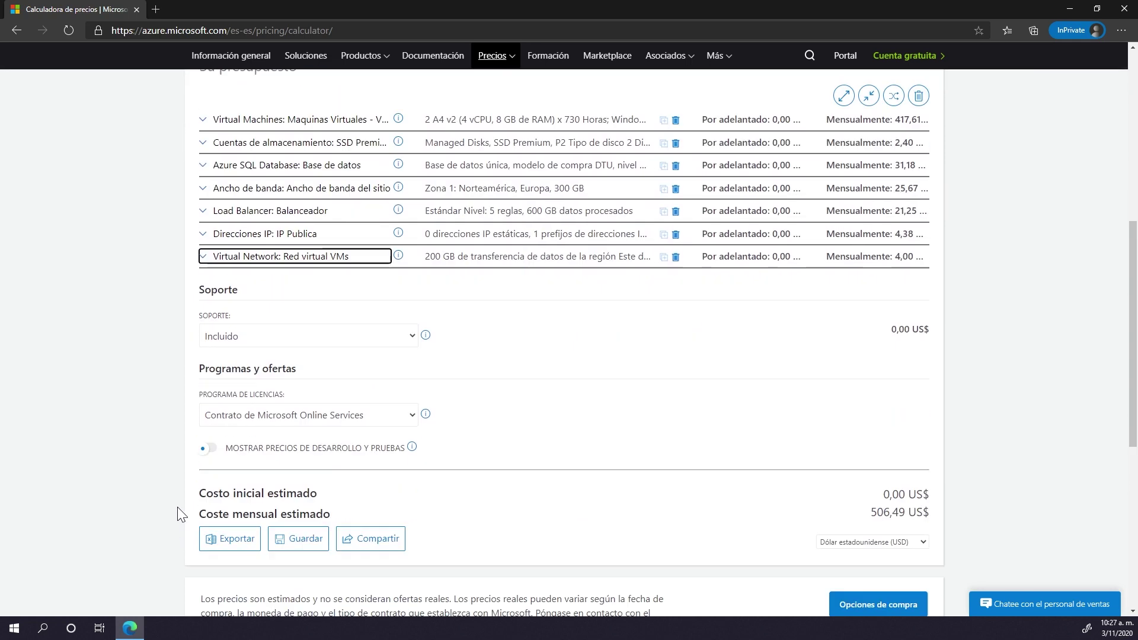
{"action": "scroll", "coordinate": [176, 495], "scroll_direction": "down", "scroll_amount": 2}
{"action": "scroll", "coordinate": [176, 494], "scroll_direction": "up", "scroll_amount": 4}
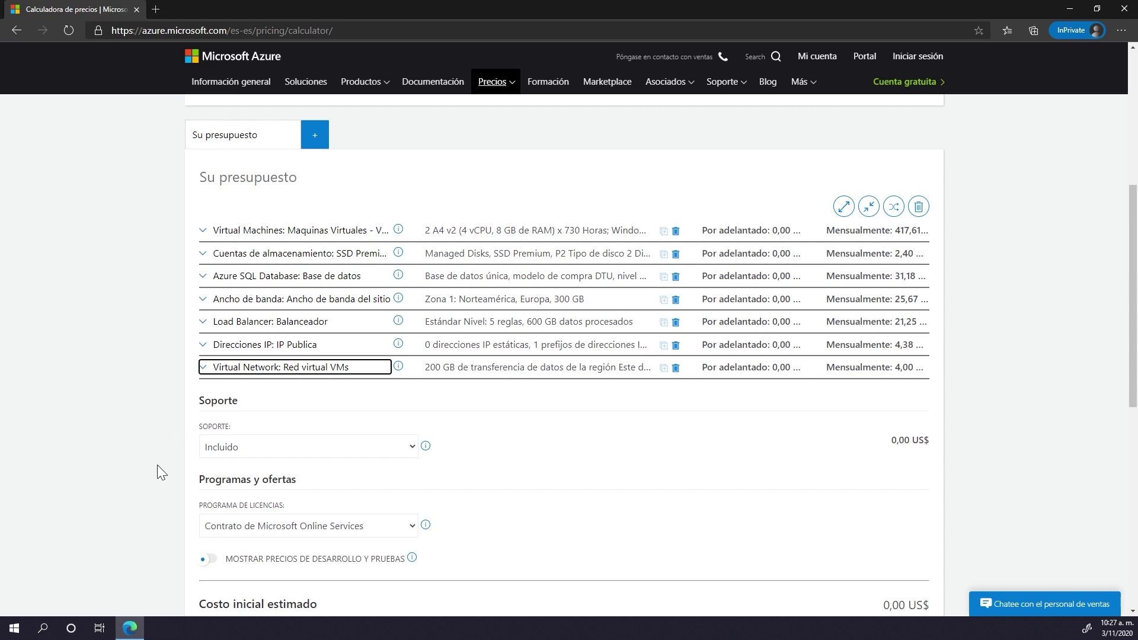
{"action": "scroll", "coordinate": [157, 464], "scroll_direction": "down", "scroll_amount": 6}
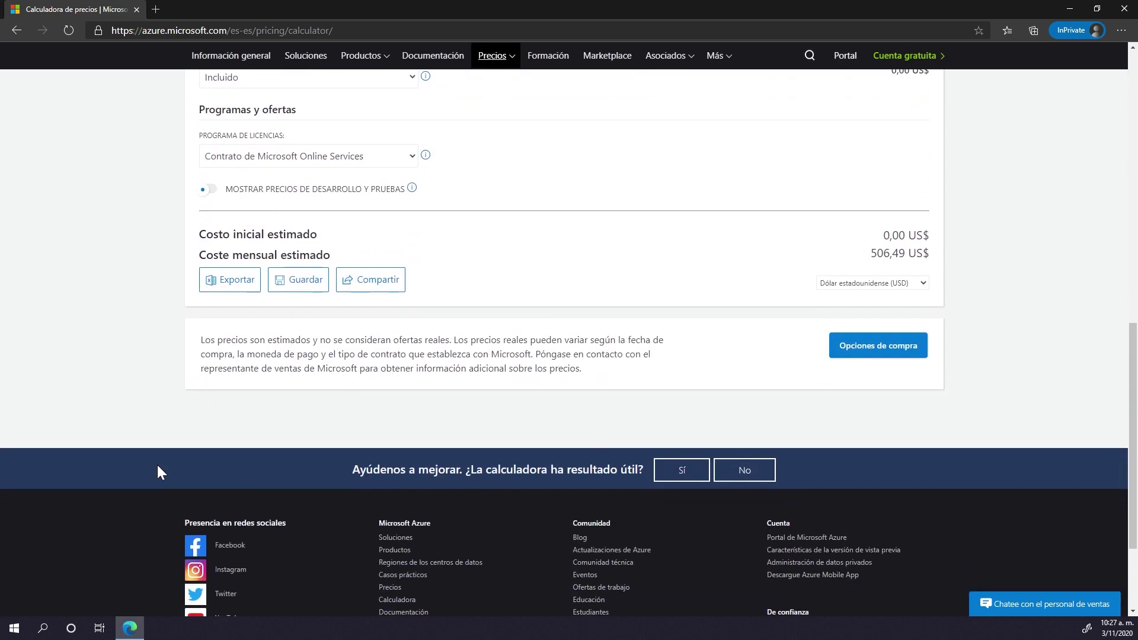
{"action": "scroll", "coordinate": [157, 464], "scroll_direction": "up", "scroll_amount": 4}
{"action": "scroll", "coordinate": [158, 465], "scroll_direction": "down", "scroll_amount": 2}
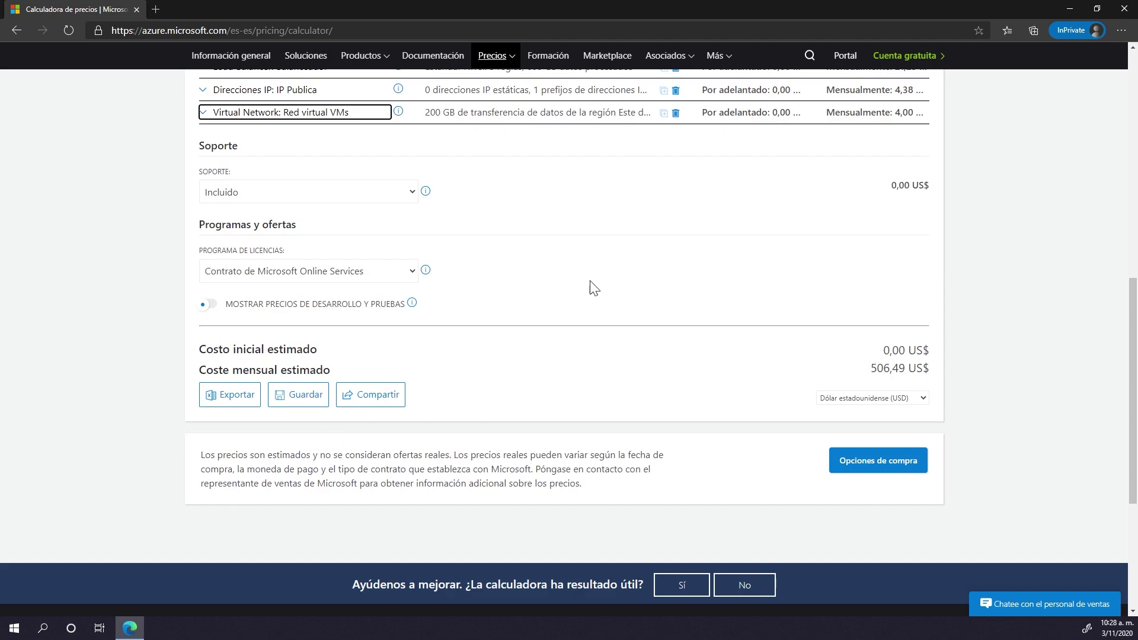
Locate the page's sign-in option and try to share the estimate without signing in
{"action": "scroll", "coordinate": [1031, 297], "scroll_direction": "up", "scroll_amount": 15}
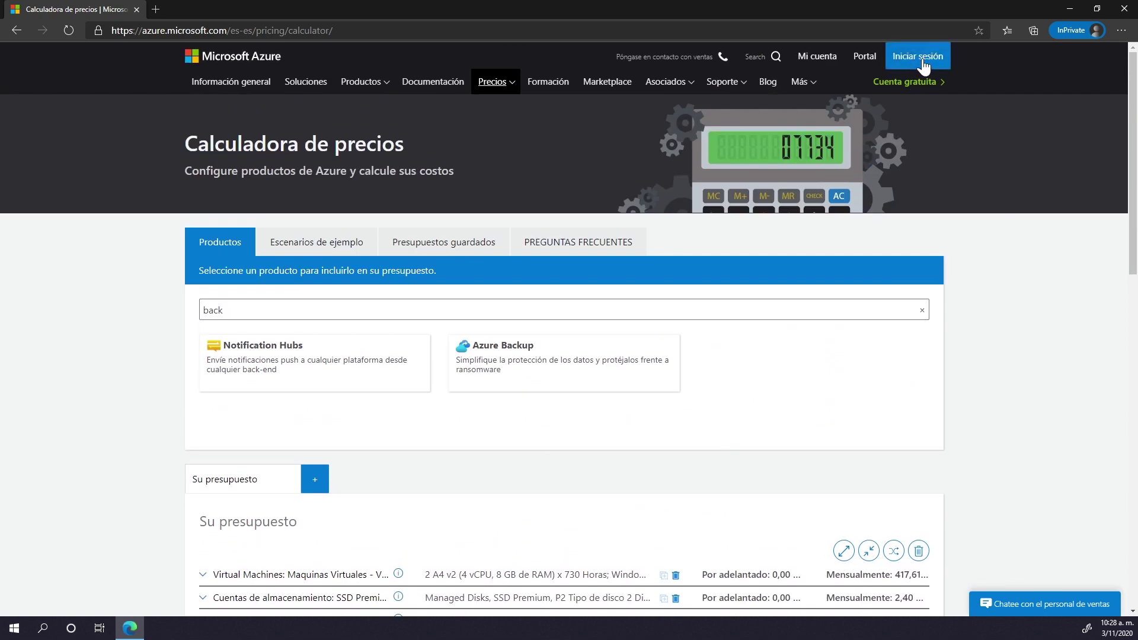
{"action": "scroll", "coordinate": [945, 382], "scroll_direction": "down", "scroll_amount": 20}
{"action": "scroll", "coordinate": [899, 384], "scroll_direction": "up", "scroll_amount": 4}
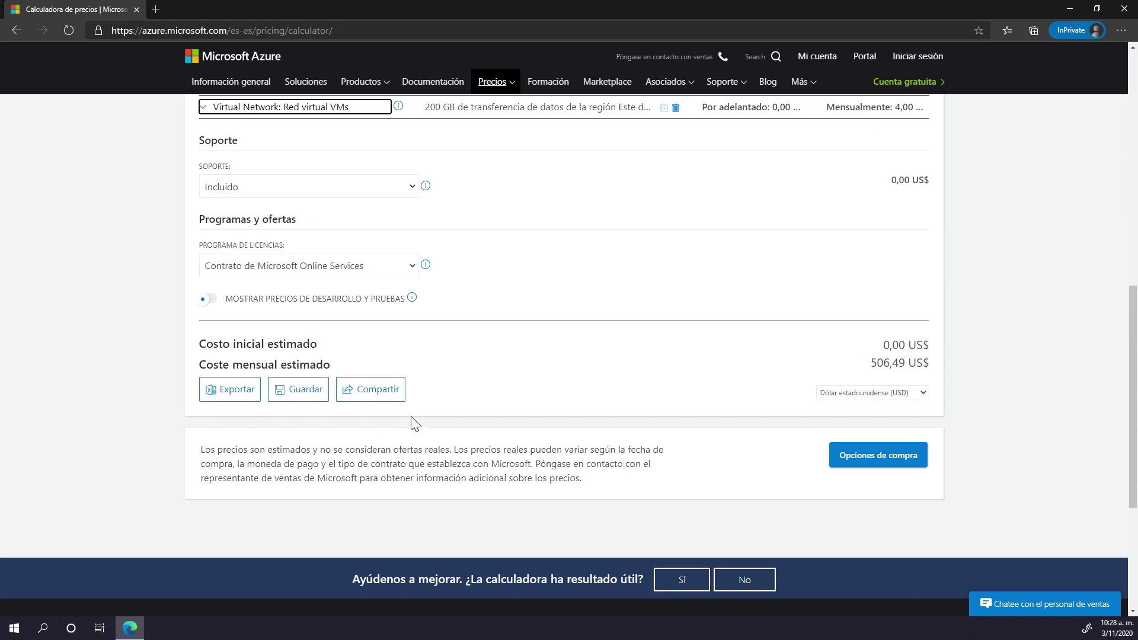
{"action": "left_click", "coordinate": [379, 393]}
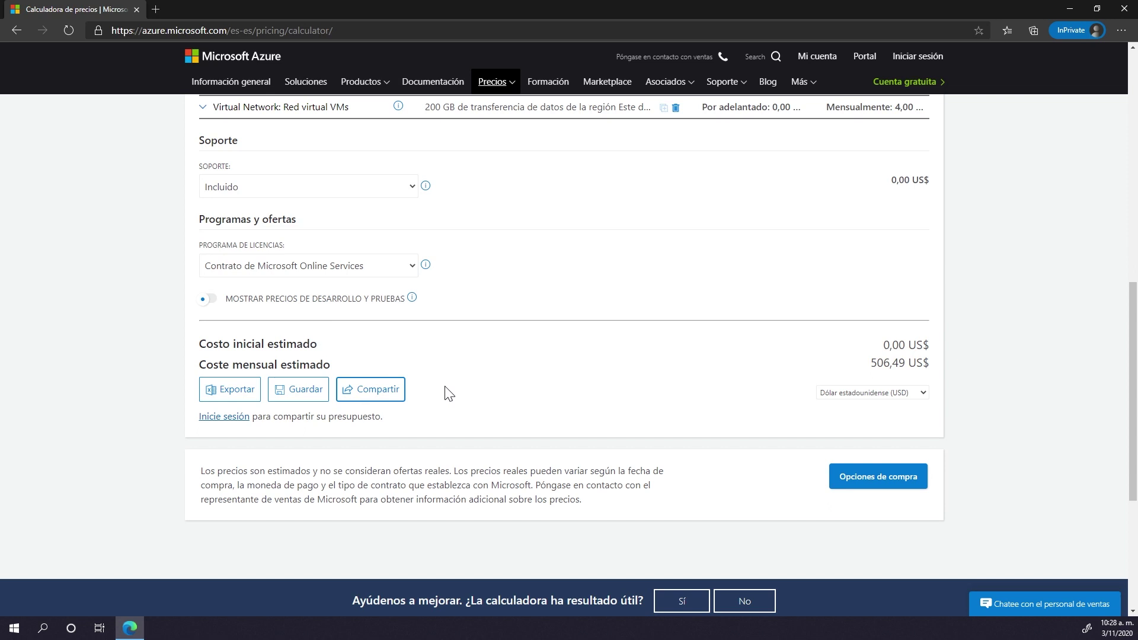
Export the estimate as a spreadsheet and open the downloaded file in Excel
{"action": "left_click", "coordinate": [227, 398]}
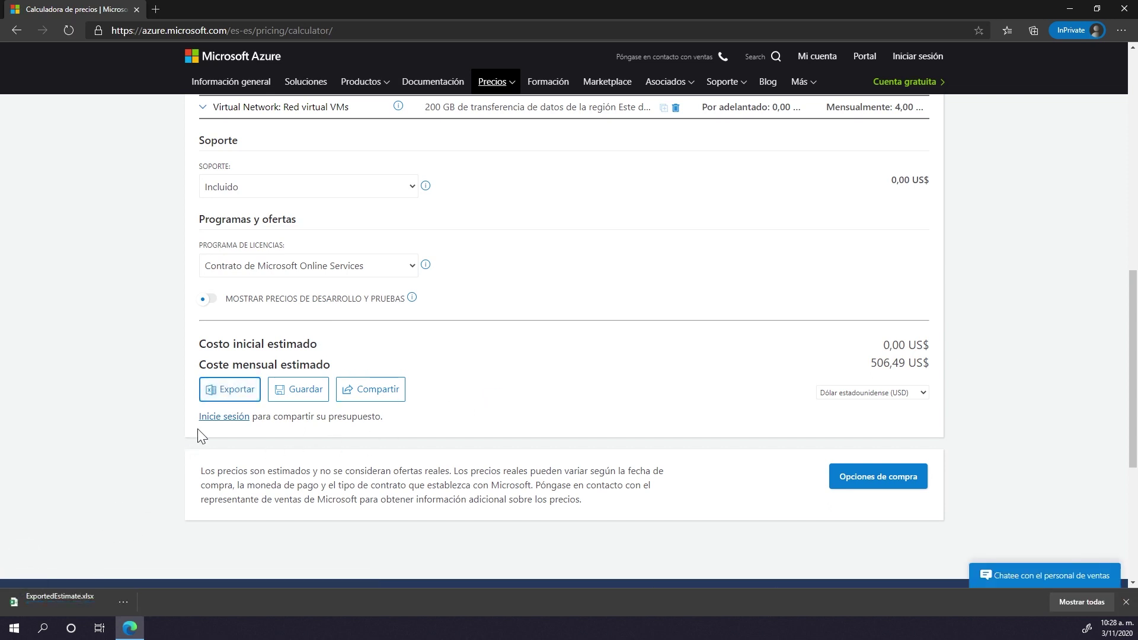
{"action": "left_click", "coordinate": [80, 598]}
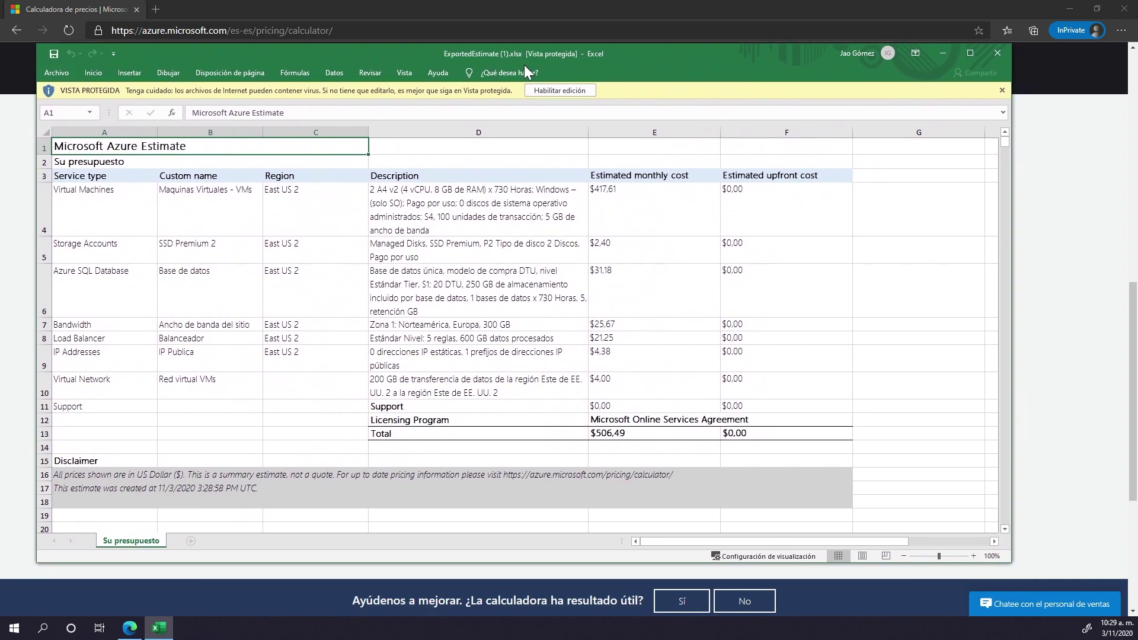
{"action": "left_click_drag", "start_coordinate": [524, 66], "coordinate": [527, 68]}
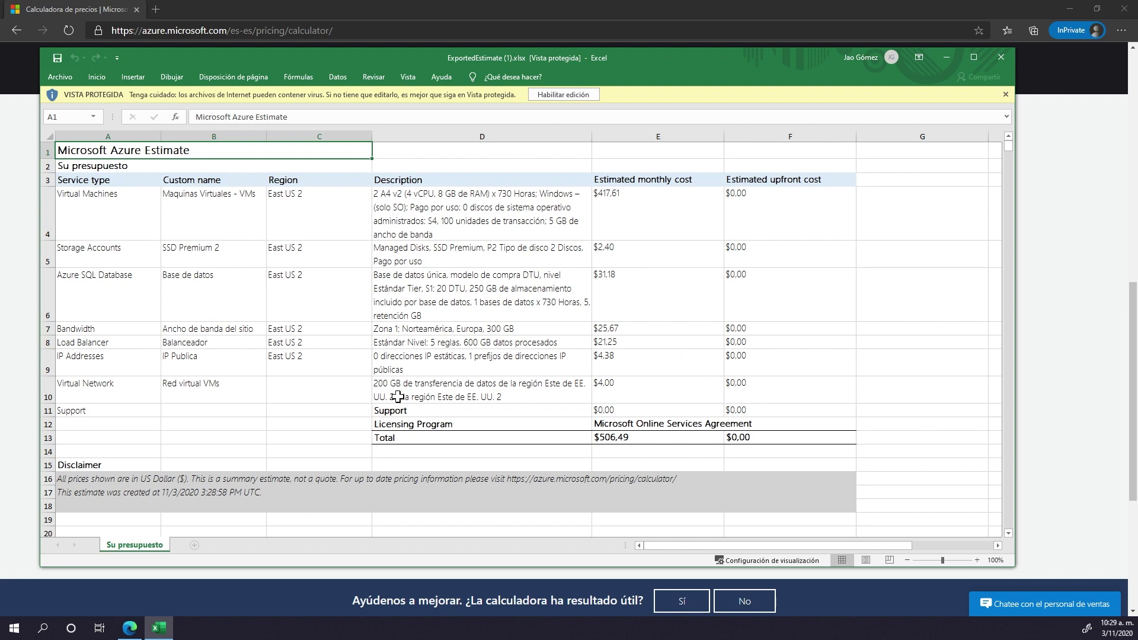
Examine the exported sheet's columns, from Service type and Custom name through Estimated upfront cost
{"action": "left_click", "coordinate": [84, 199]}
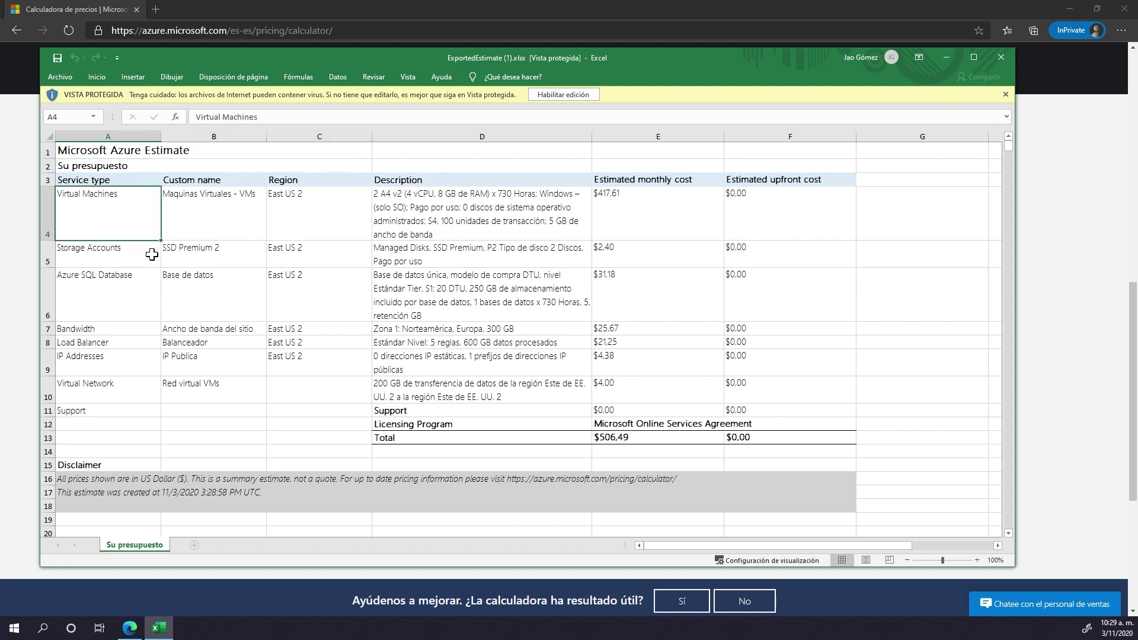
{"action": "left_click", "coordinate": [120, 181]}
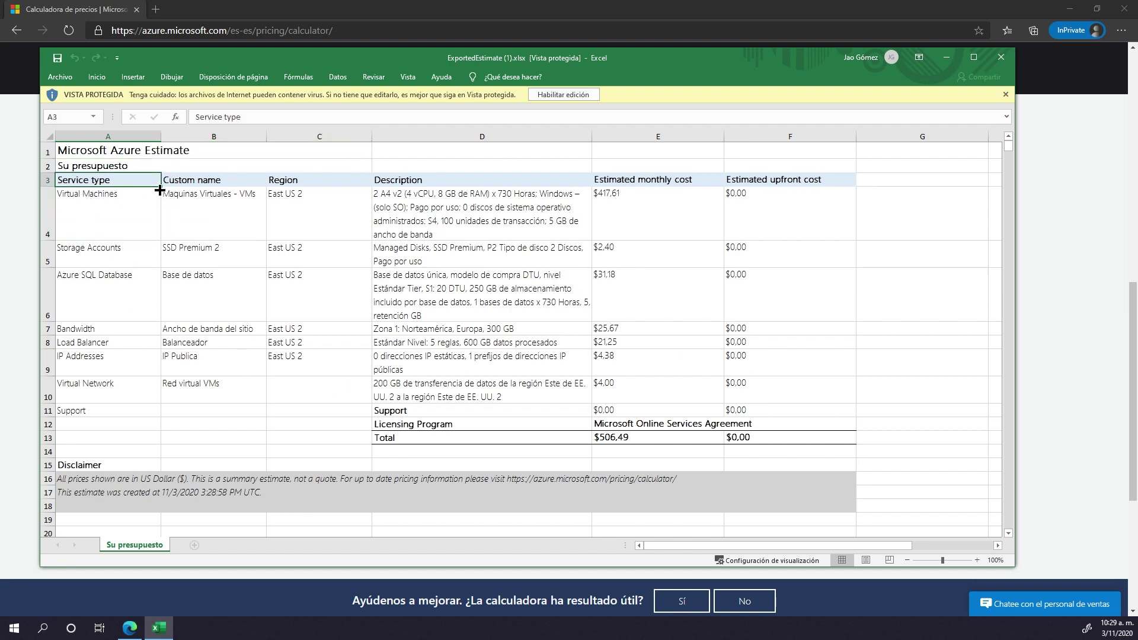
{"action": "left_click", "coordinate": [198, 178]}
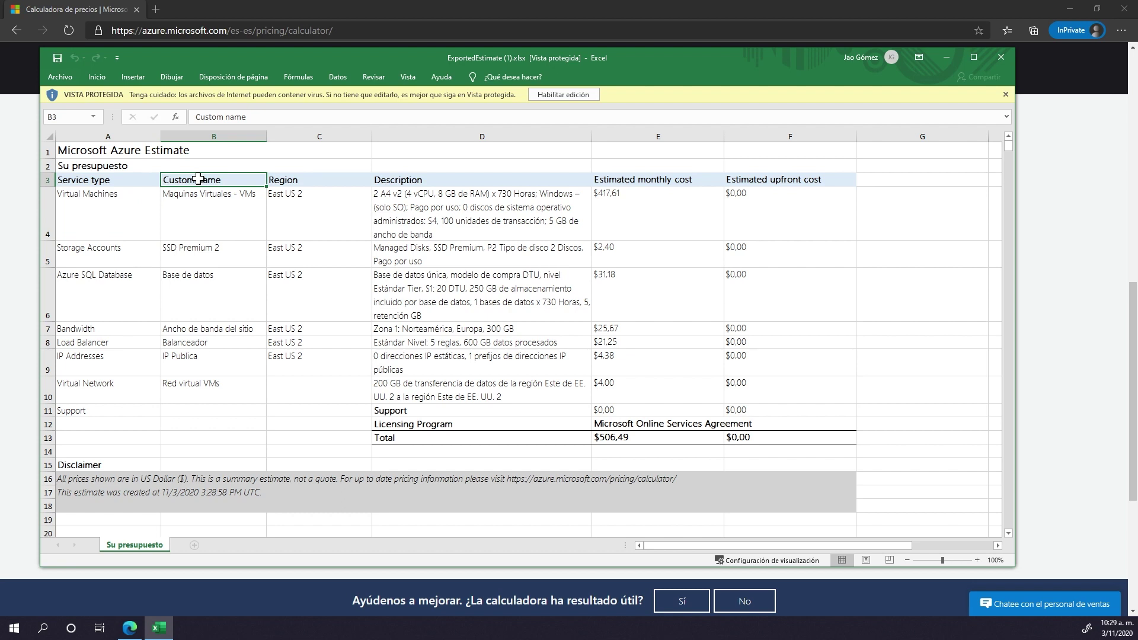
{"action": "left_click", "coordinate": [299, 179]}
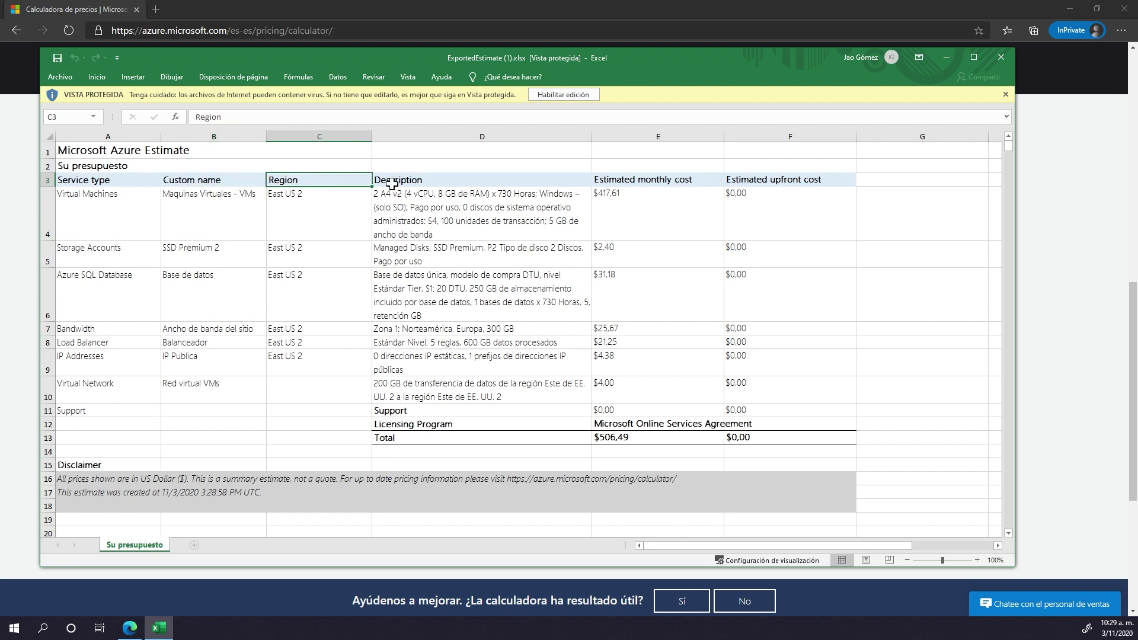
{"action": "left_click", "coordinate": [426, 179]}
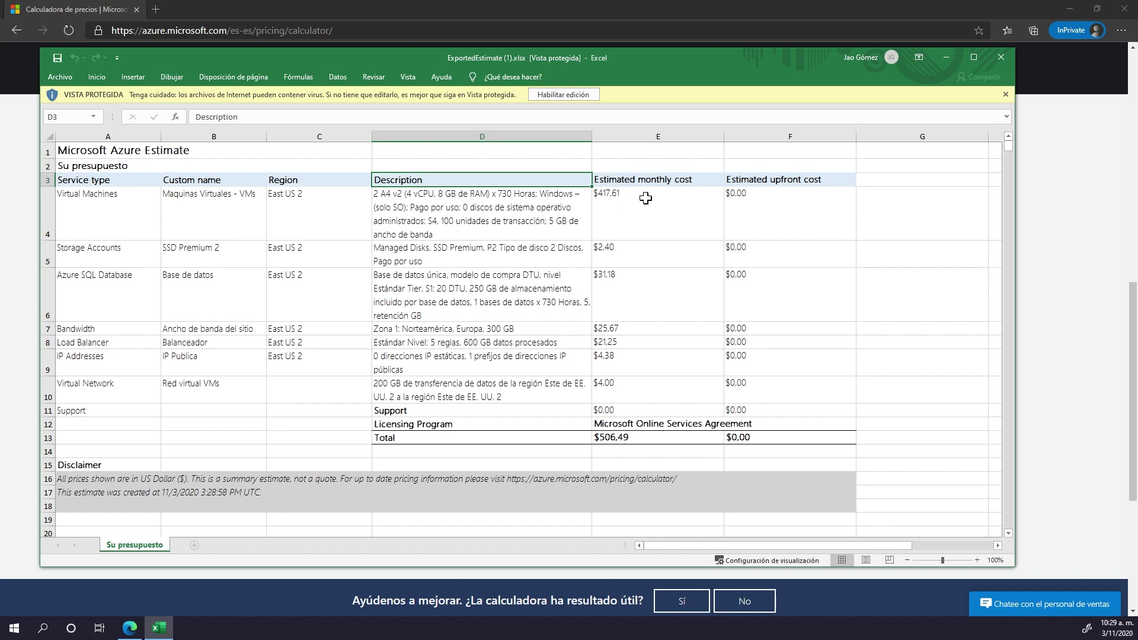
{"action": "left_click", "coordinate": [662, 179]}
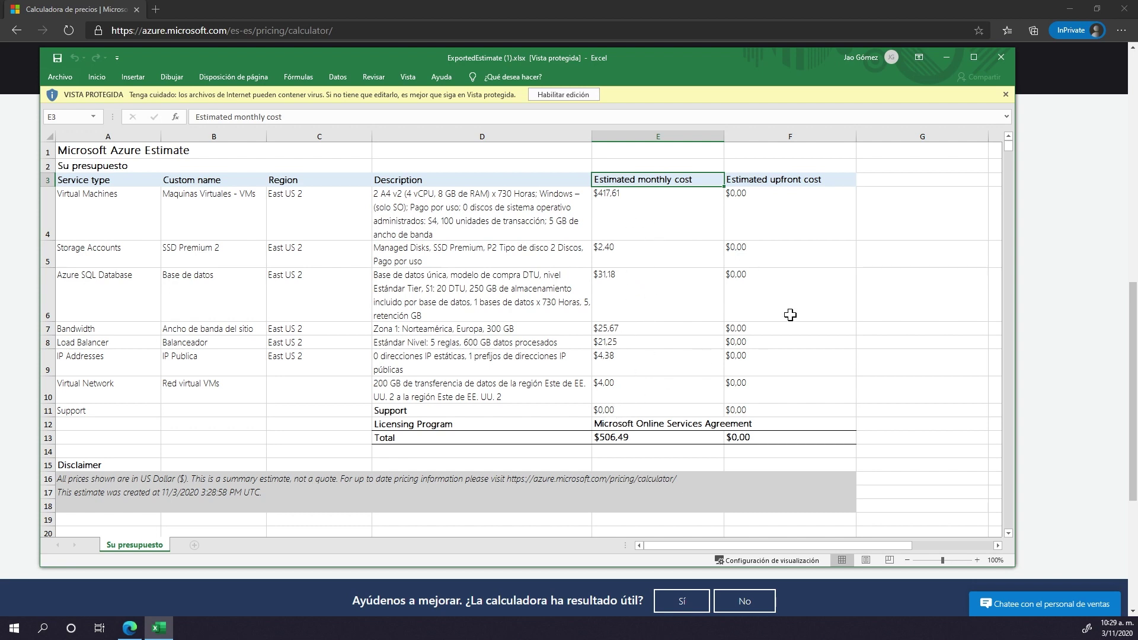
{"action": "left_click", "coordinate": [791, 181]}
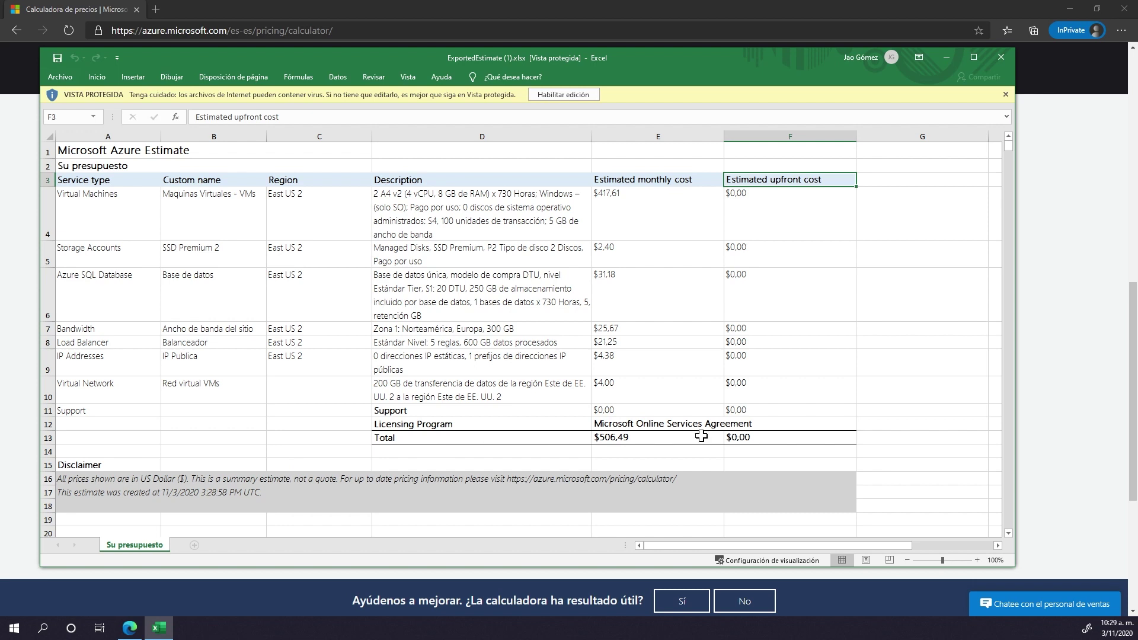
Examine the total monthly cost, the sheet's titles and the disclaimer lines on prices and creation date
{"action": "left_click", "coordinate": [634, 439]}
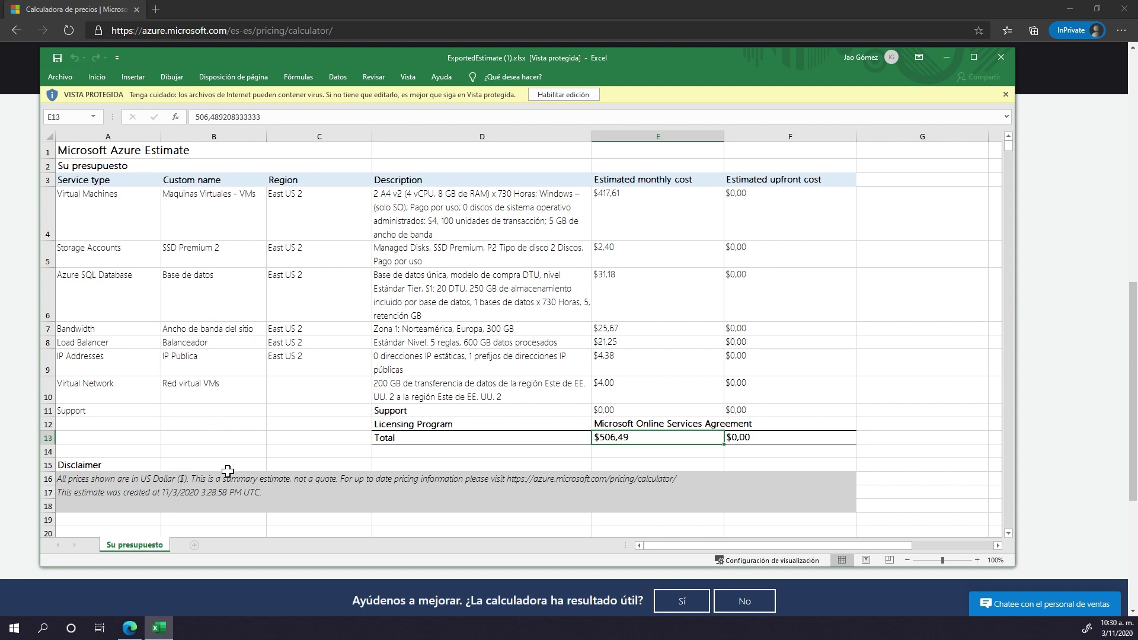
{"action": "left_click", "coordinate": [87, 166]}
{"action": "left_click", "coordinate": [116, 151]}
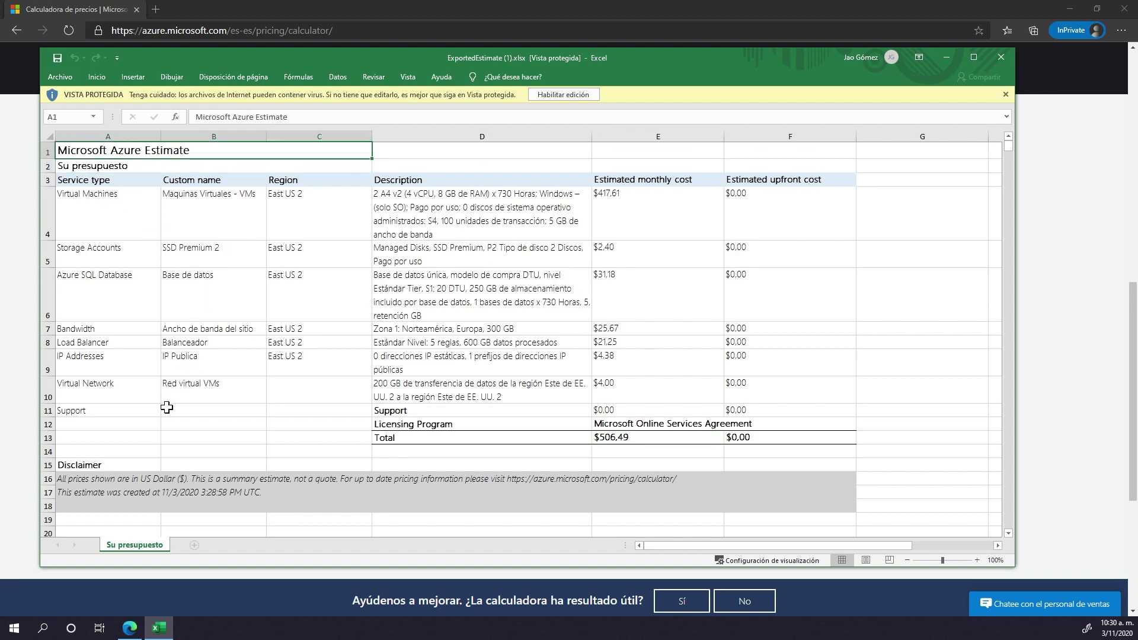
{"action": "left_click", "coordinate": [94, 493]}
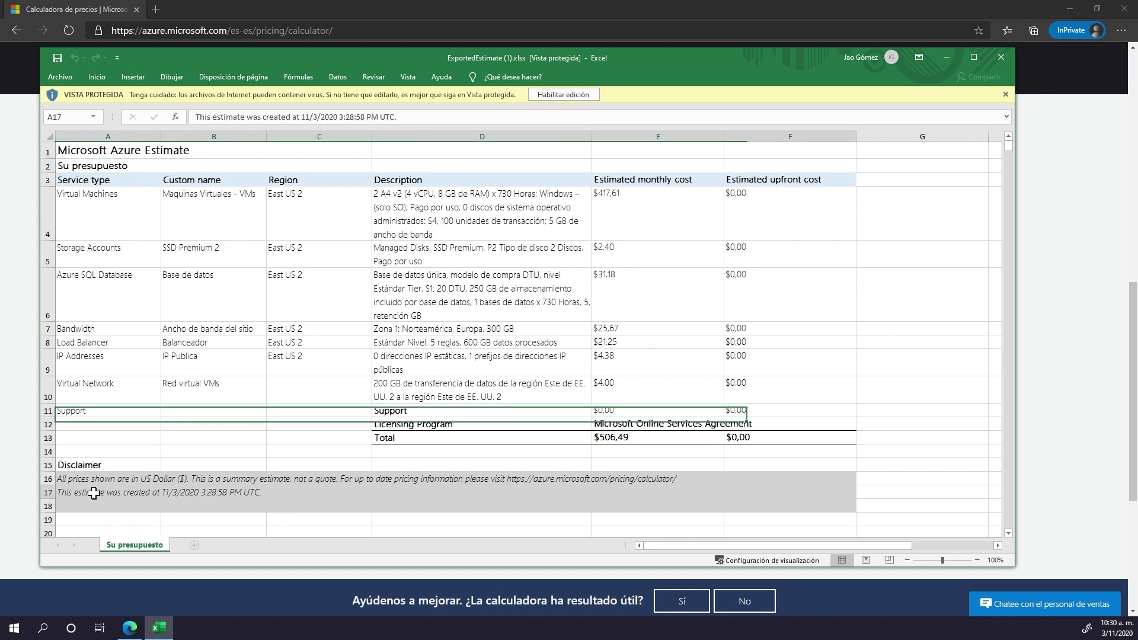
{"action": "left_click", "coordinate": [164, 478]}
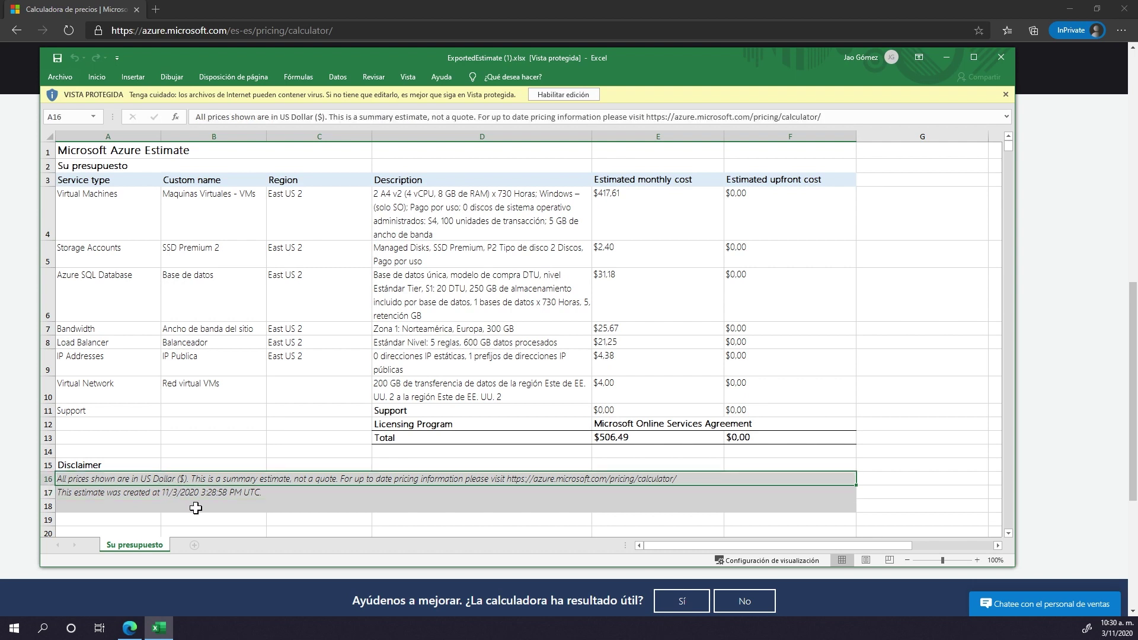
{"action": "left_click", "coordinate": [156, 493]}
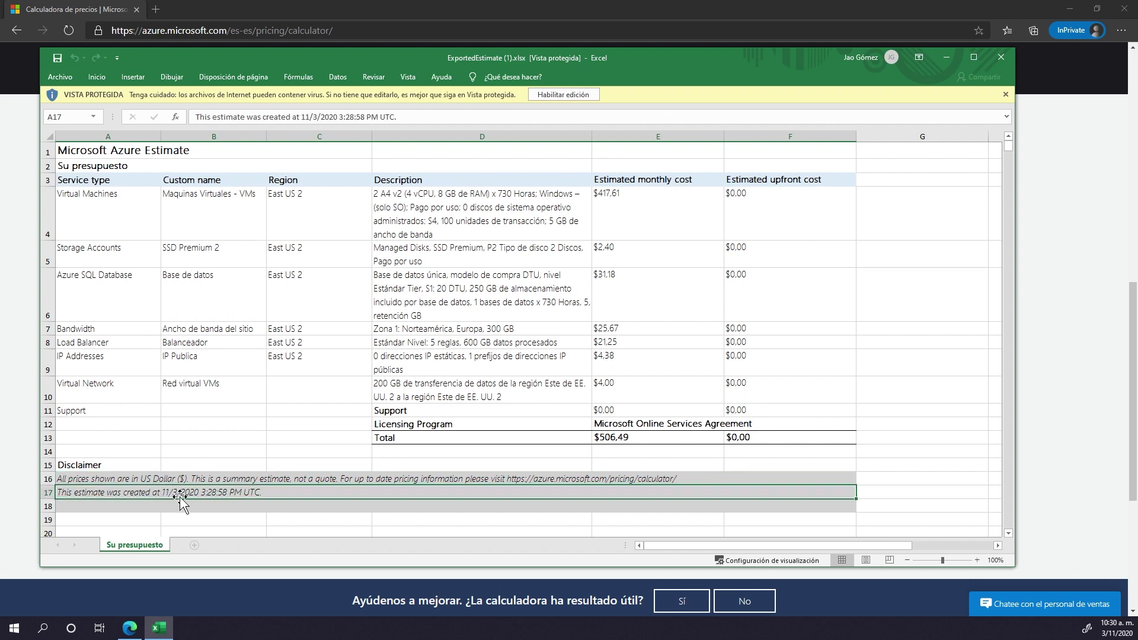